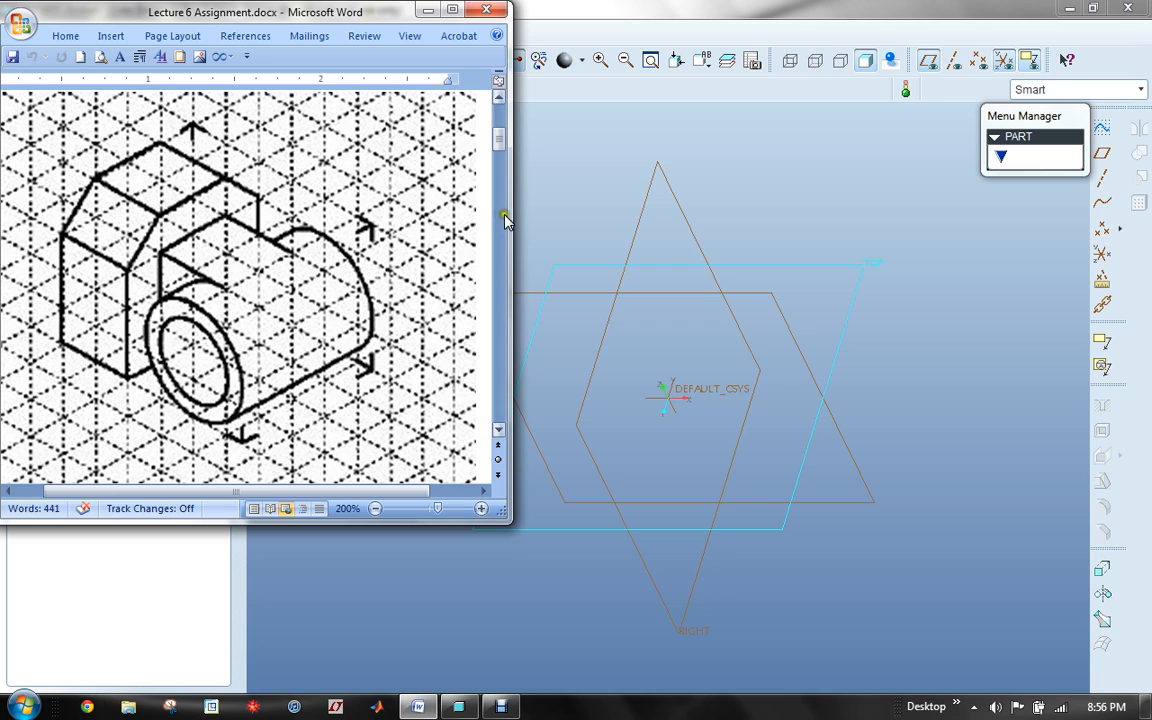
Switch to Creo Elements/Pro and start a sketch on the RIGHT plane, with the FRONT plane as the bottom orientation reference
left_click(845, 193)
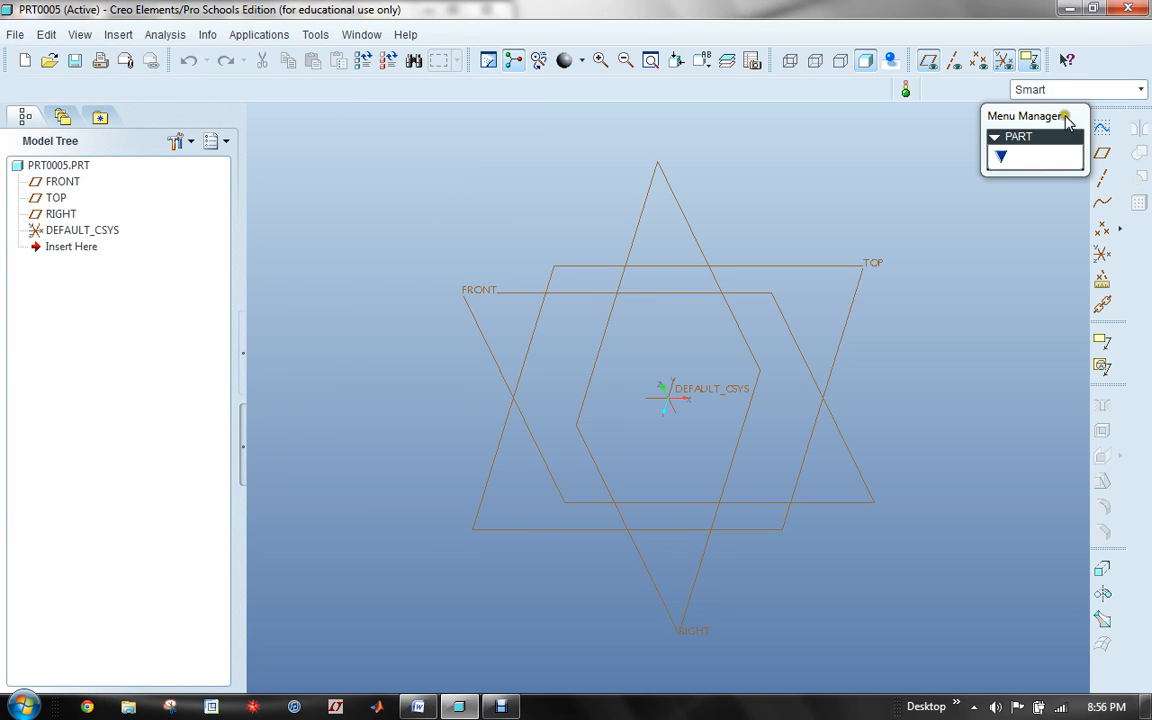
left_click_drag(1066, 116, 117, 632)
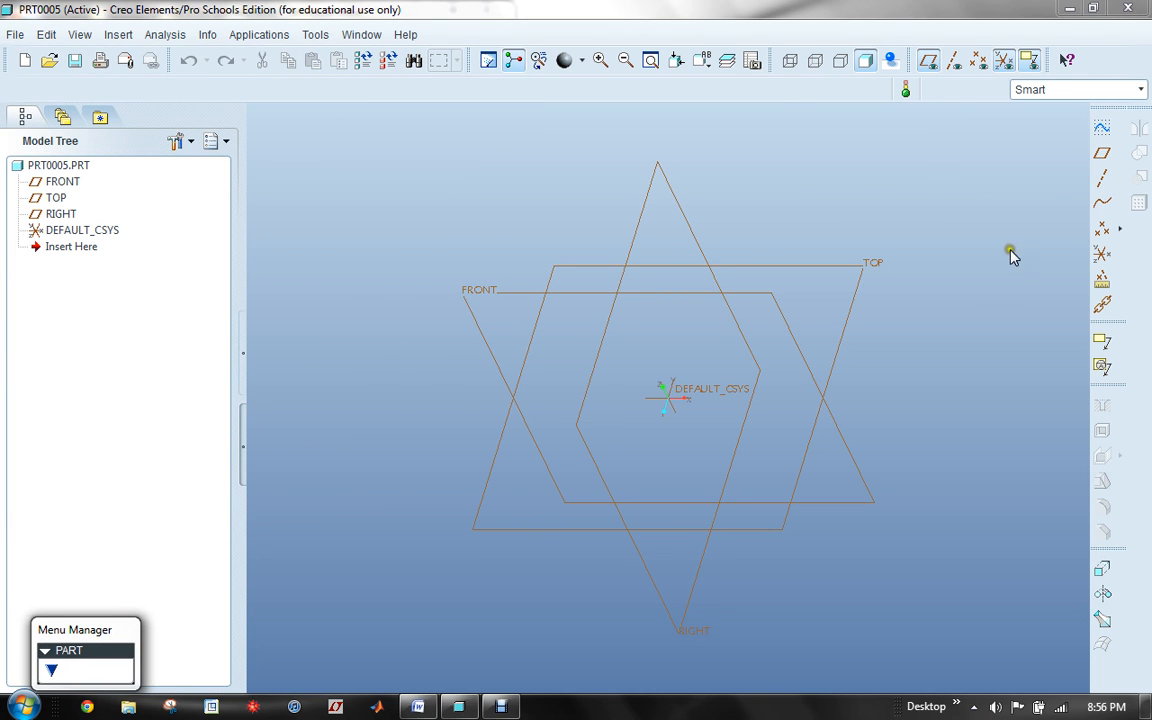
left_click(1104, 130)
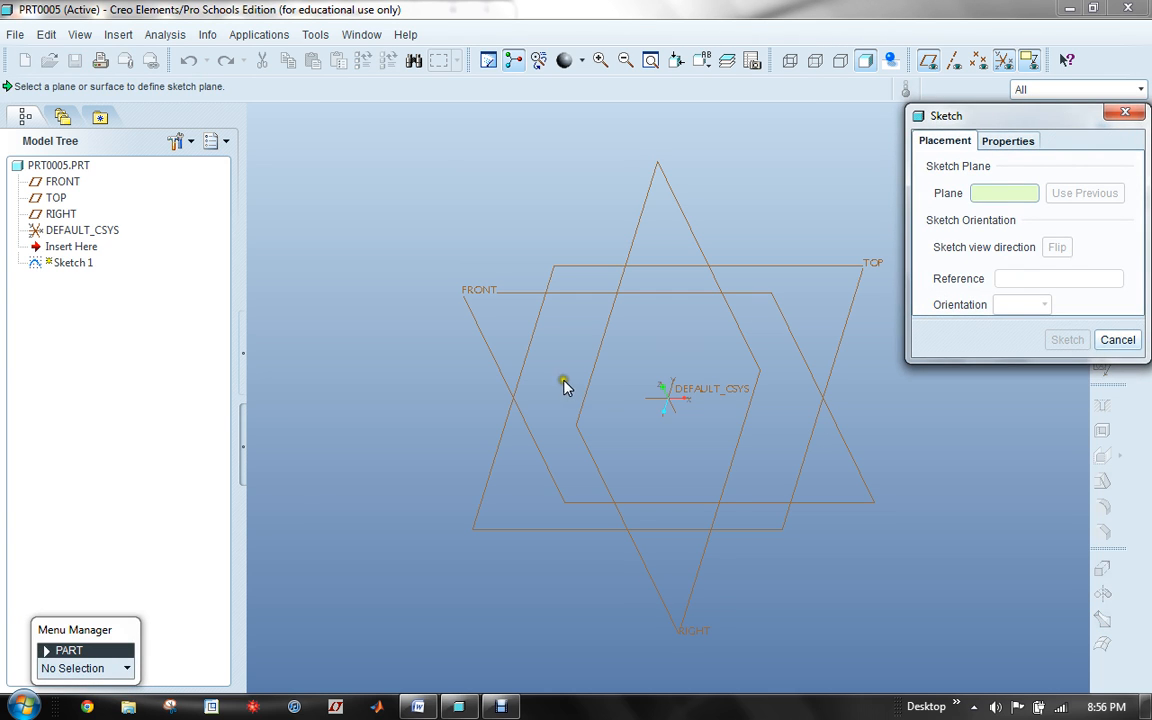
left_click(588, 390)
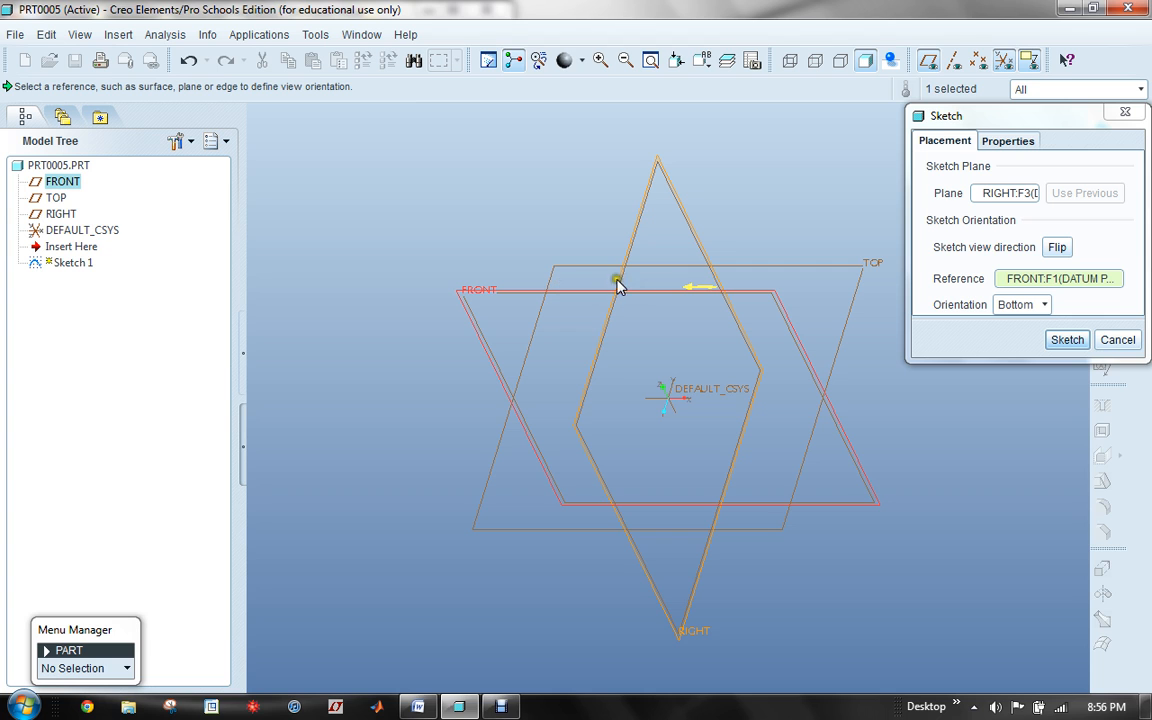
left_click(1064, 340)
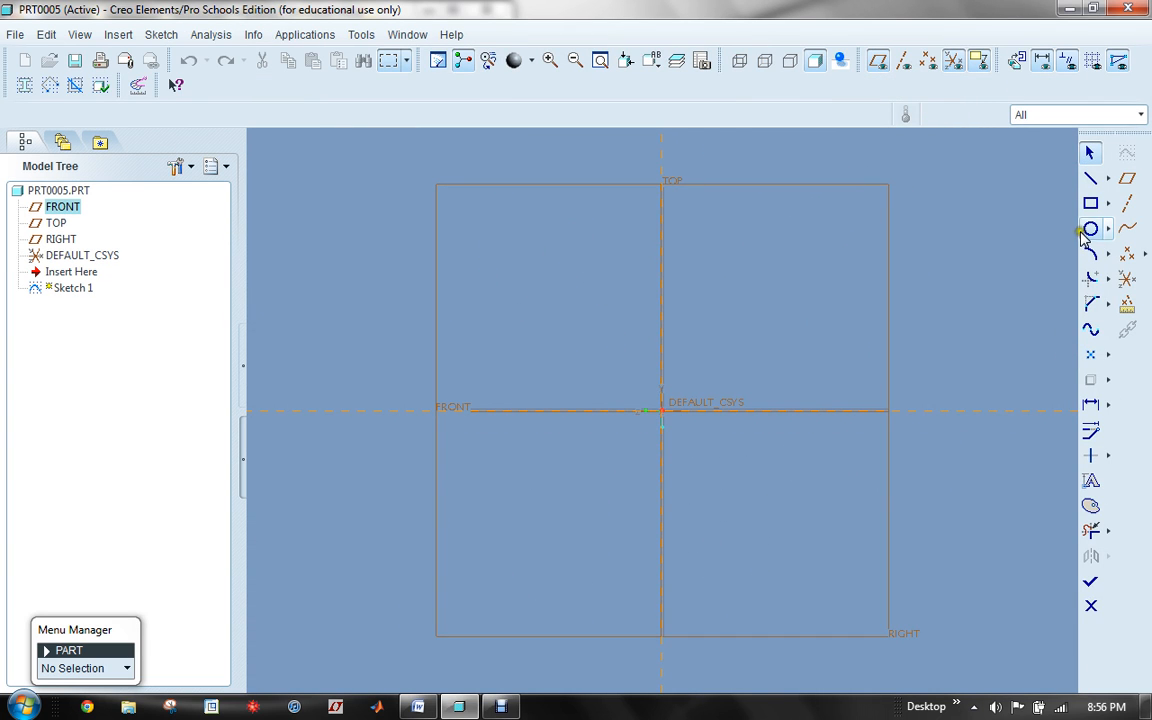
Sketch a rectangle about 195 wide and 186 high, its base on the horizontal reference and spanning the vertical reference
left_click(1091, 203)
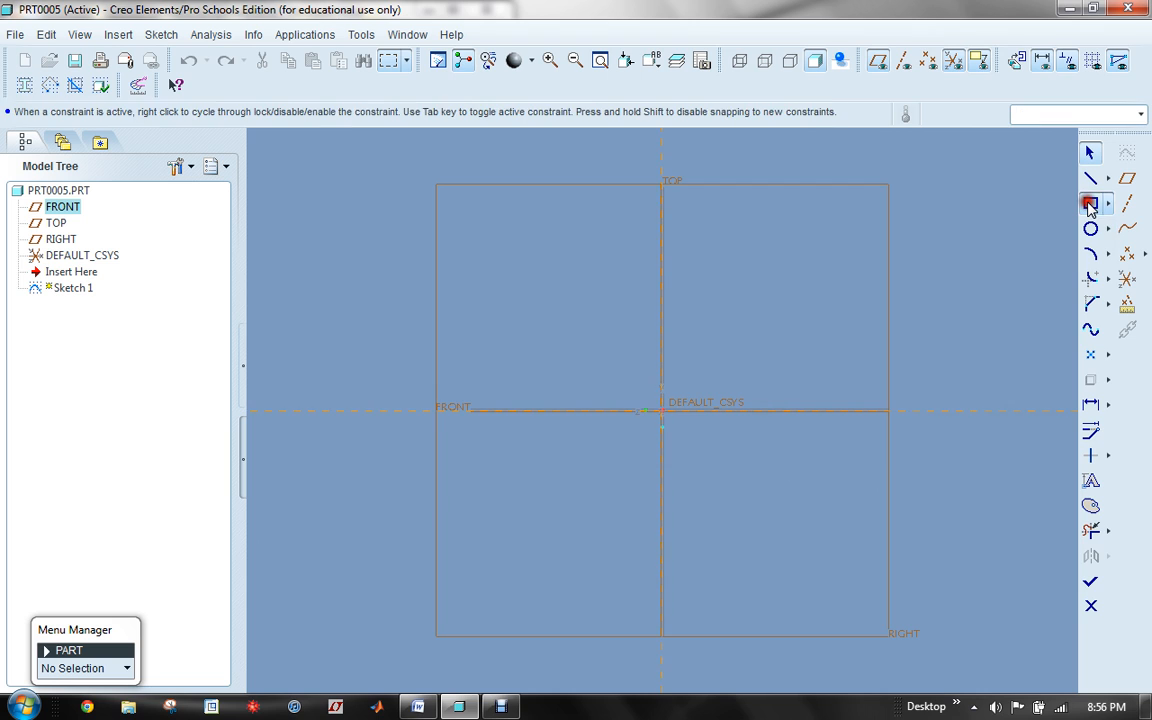
left_click(579, 411)
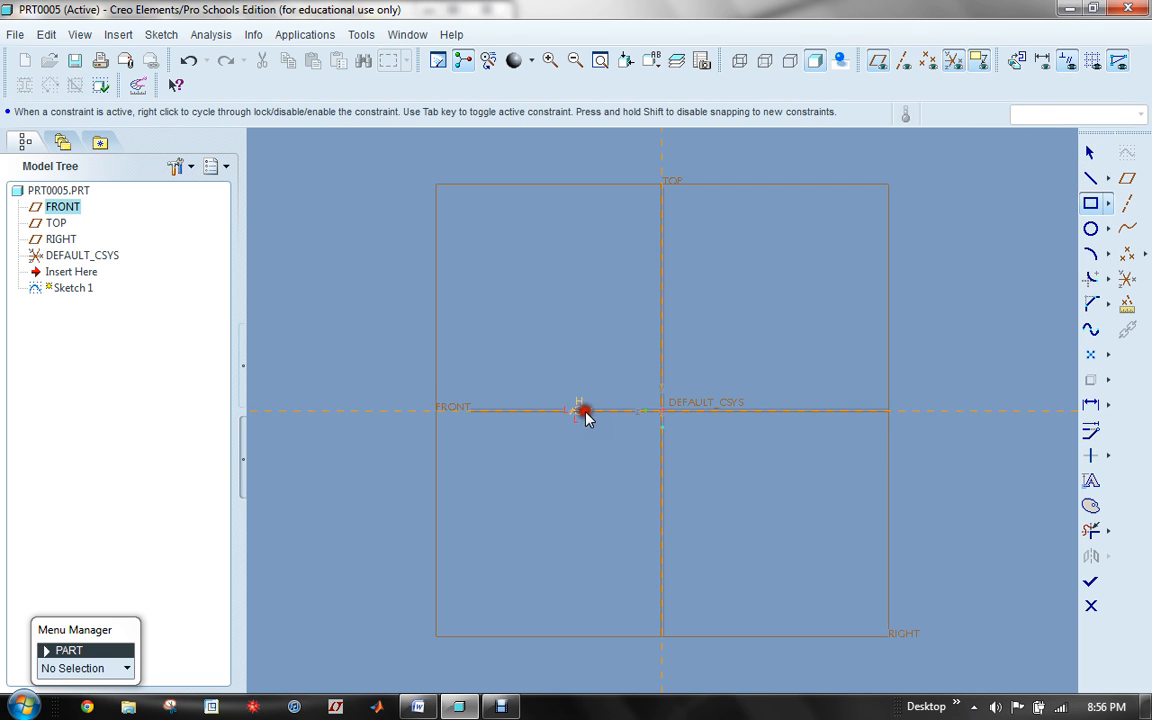
left_click(753, 245)
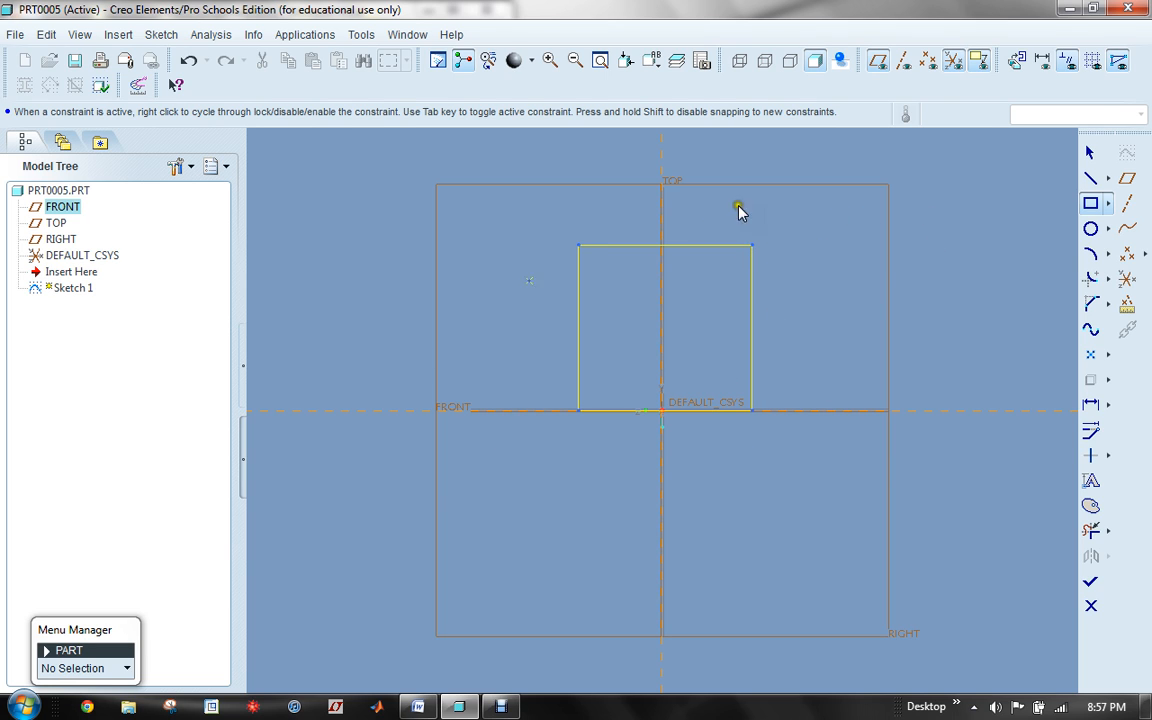
left_click(1091, 152)
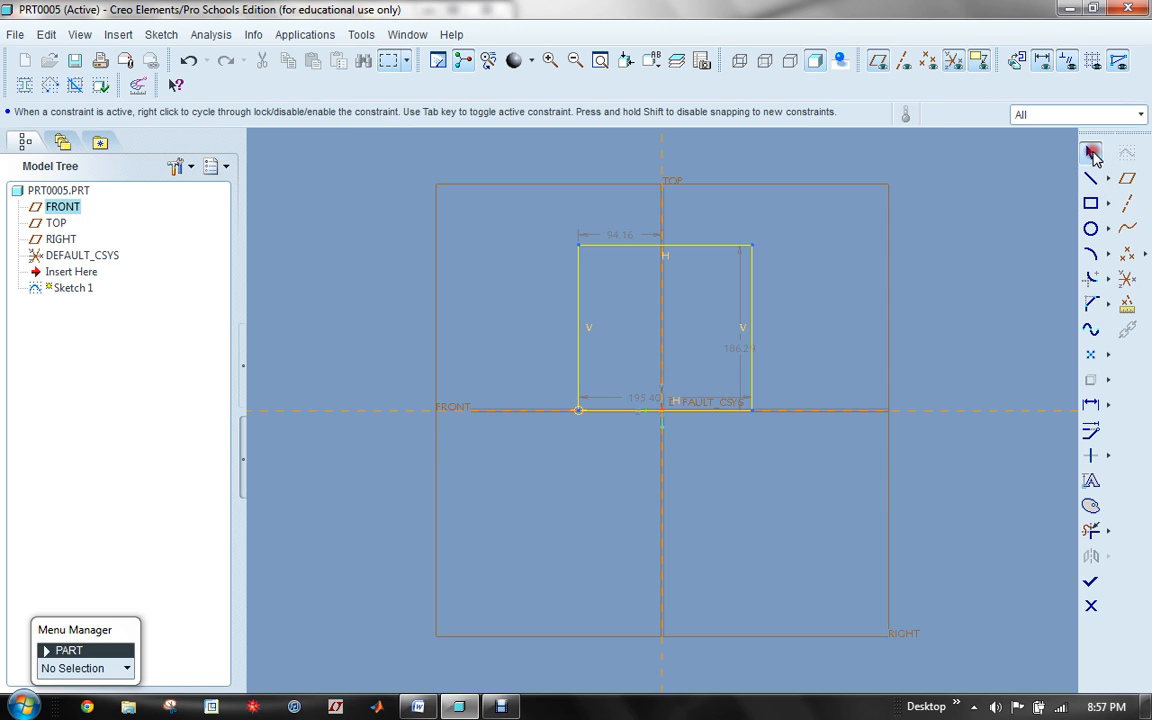
Set the rectangle's width and height both to 400
left_click(646, 401)
double_click(646, 401)
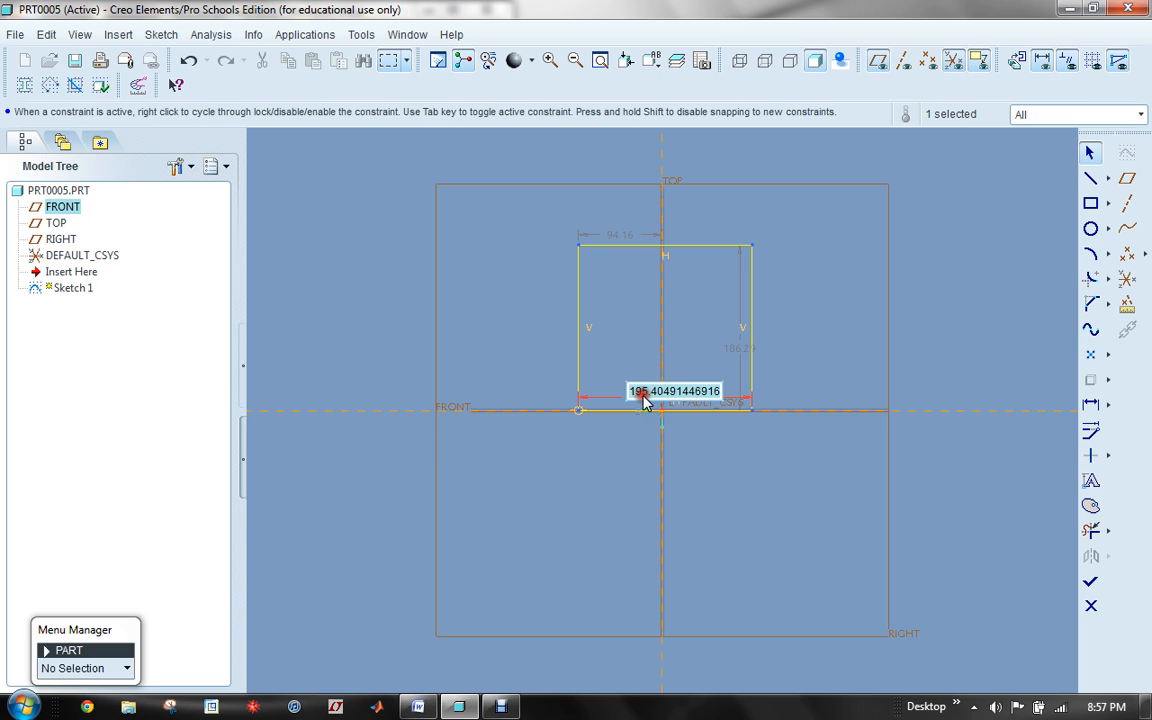
type("400")
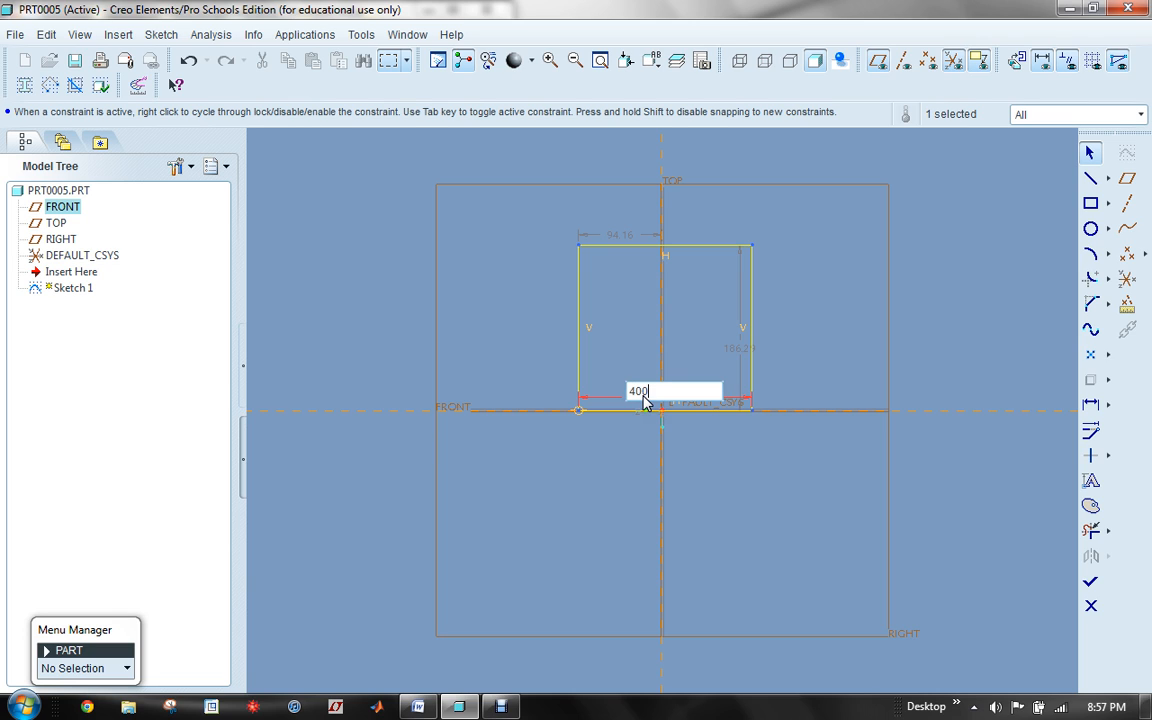
key("Return")
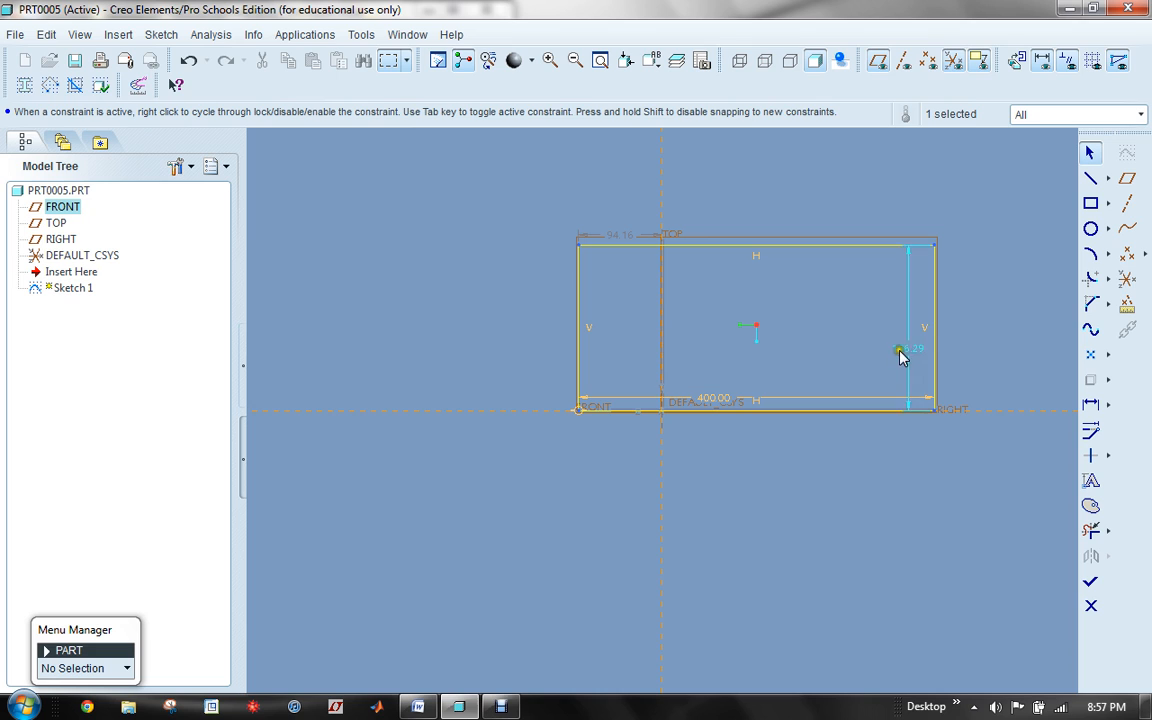
double_click(901, 356)
type("400")
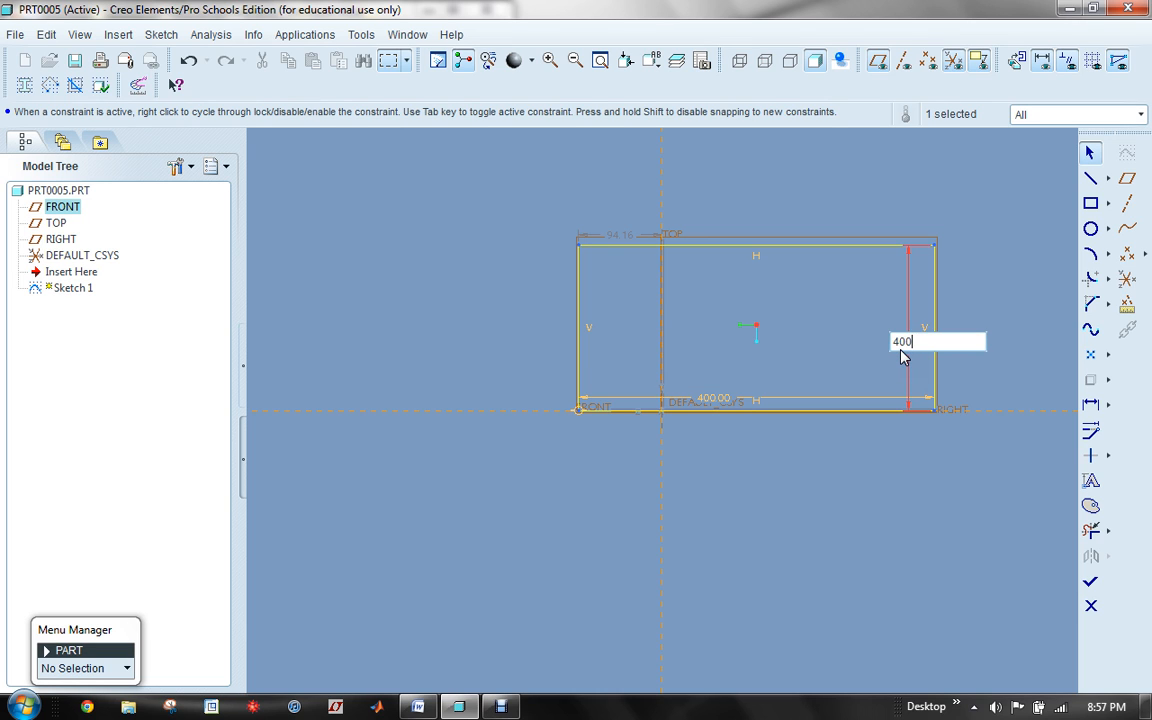
key("Return")
Set the distance from the rectangle's left edge to the vertical reference to 200
scroll(890, 412, "up", 4)
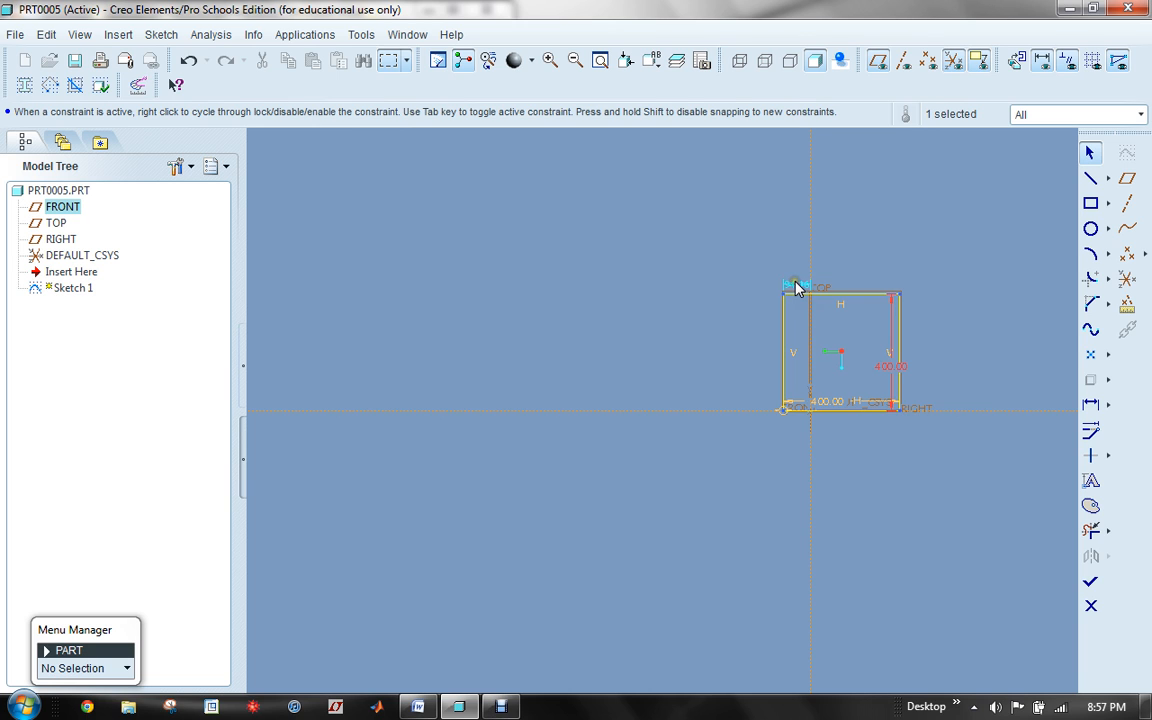
double_click(797, 288)
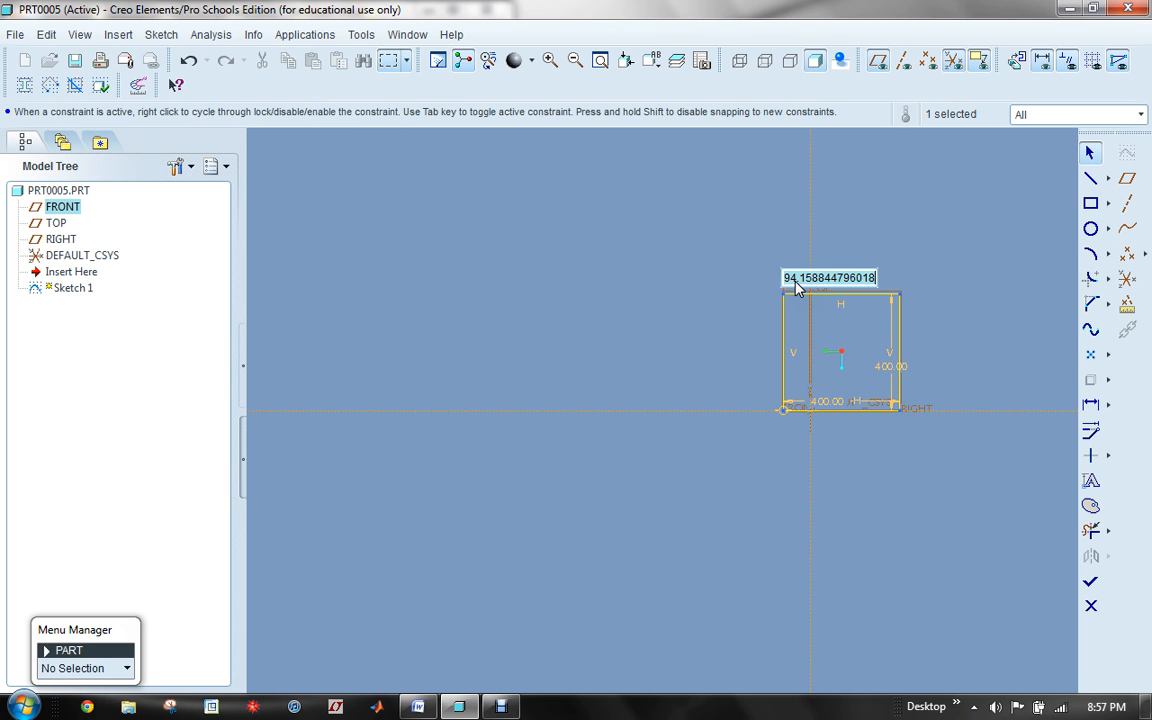
type("200")
key("Return")
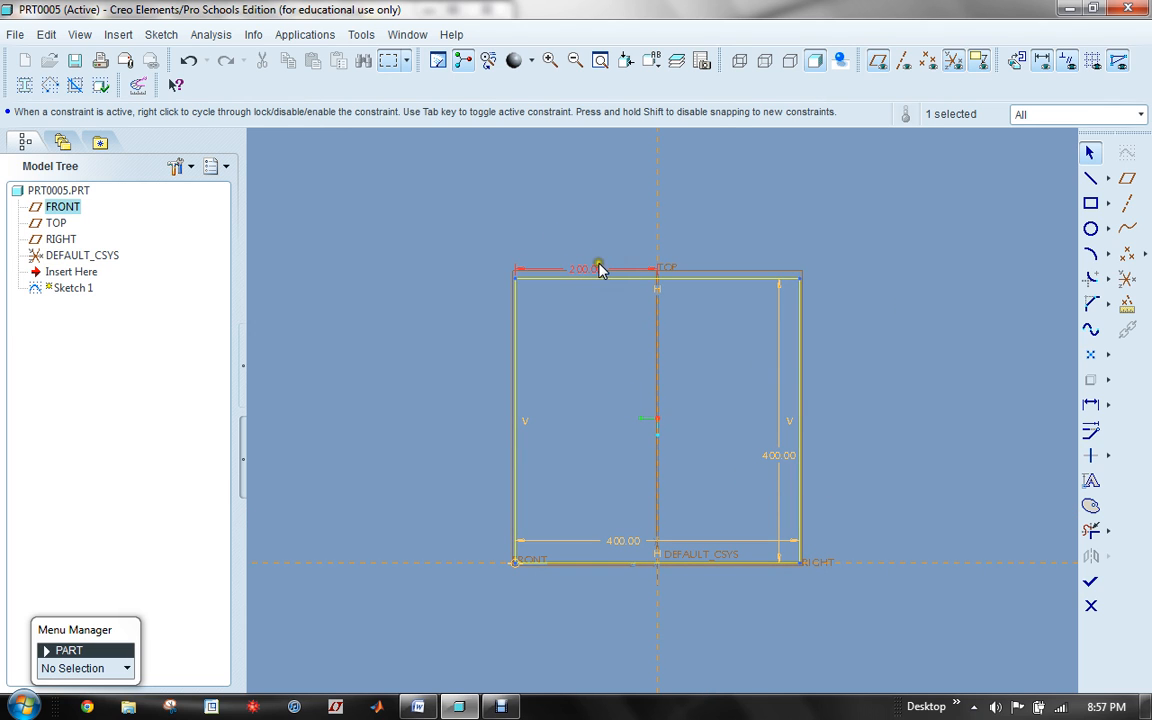
Move the three dimensions clear of the rectangle's outline and finish the sketch
left_click_drag(589, 273, 591, 224)
left_click(893, 481)
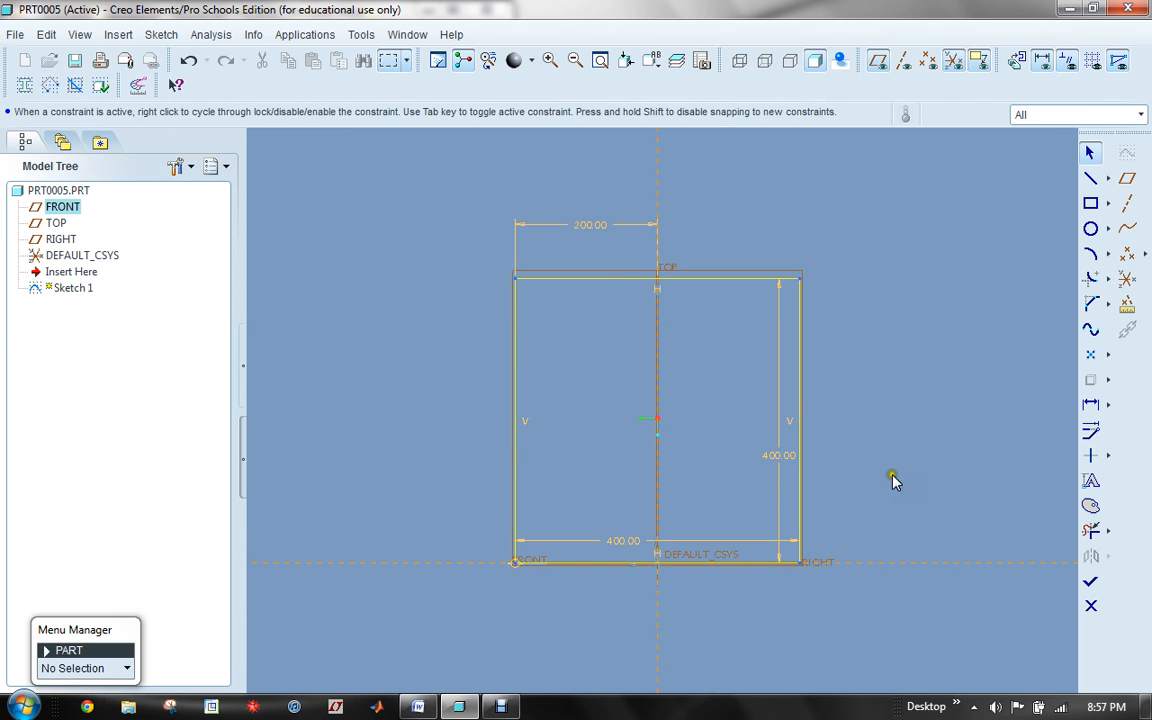
left_click_drag(787, 463, 908, 435)
left_click_drag(622, 541, 671, 625)
left_click(851, 620)
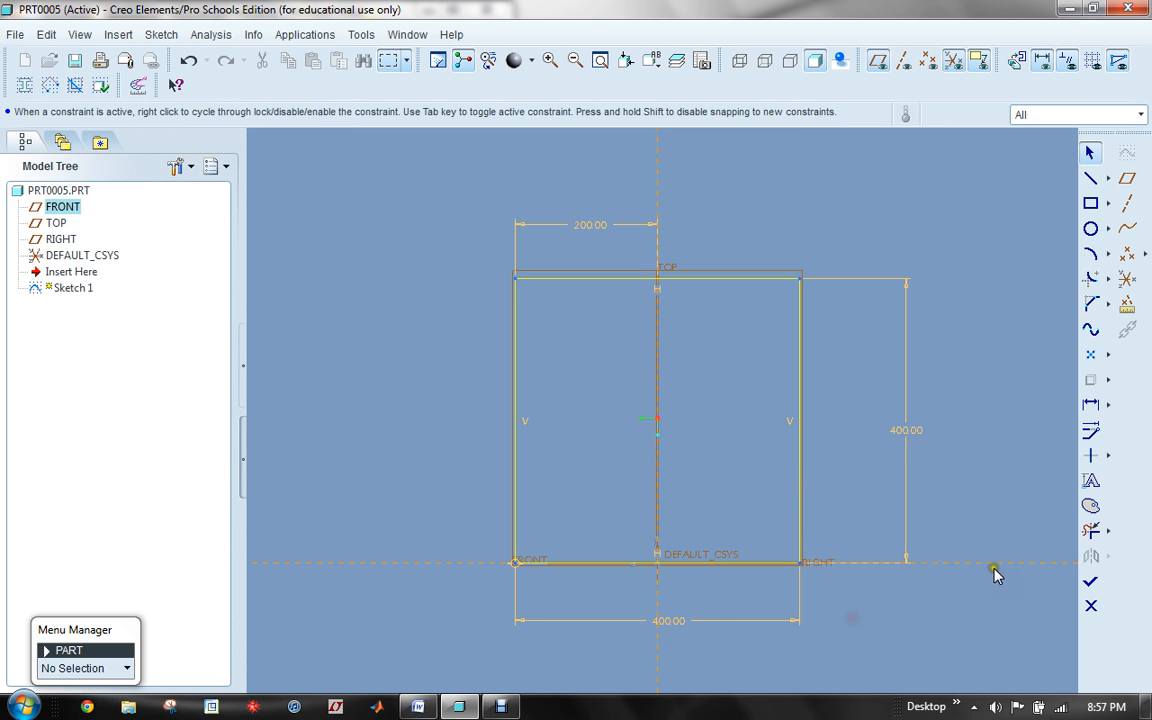
left_click(1092, 581)
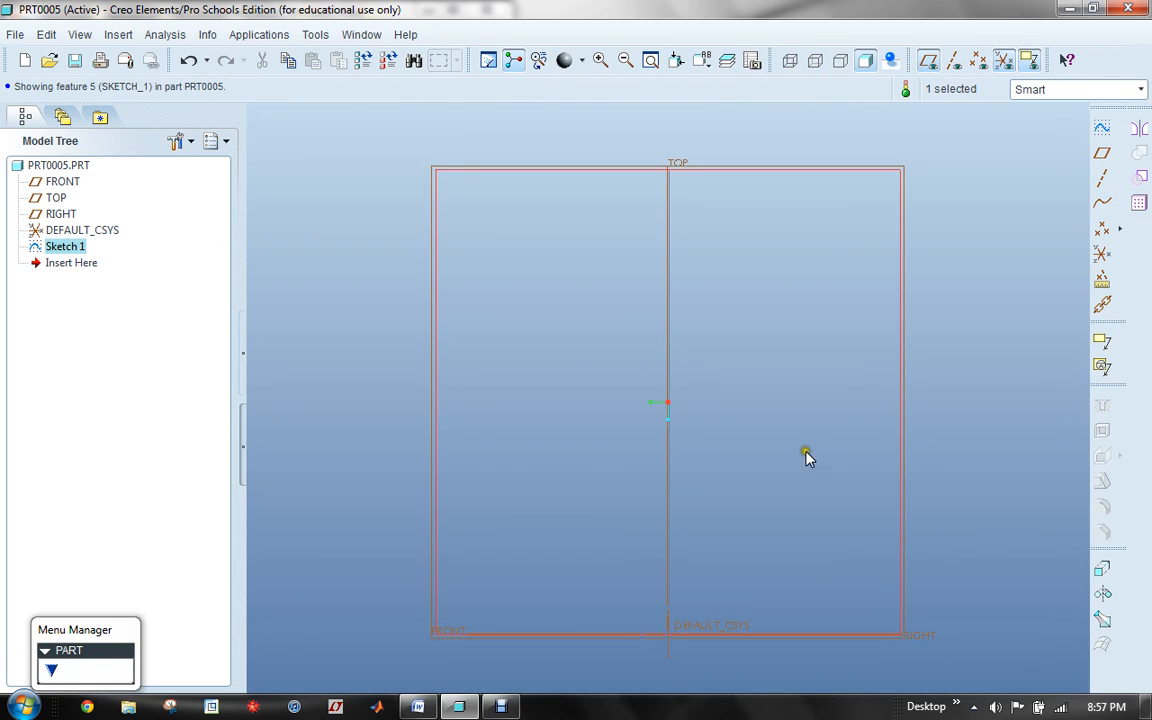
Extrude the square sketch to a depth of 200 as a solid block
scroll(805, 455, "down", 2)
key("ctrl+d")
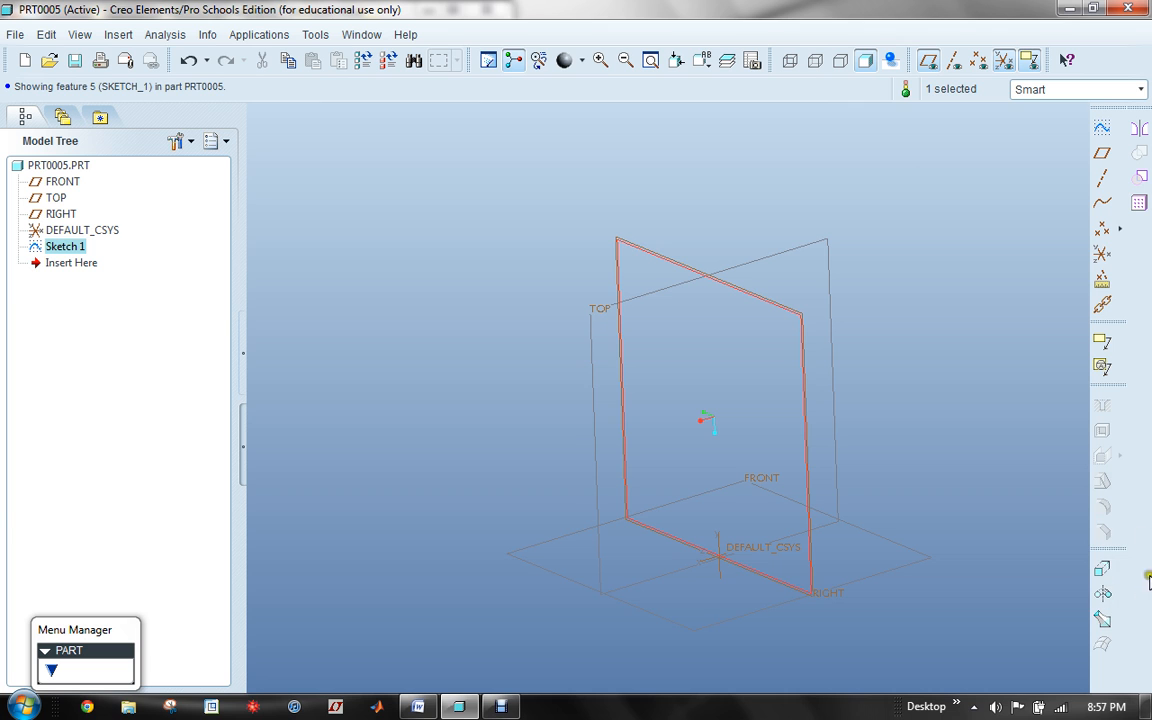
left_click(1105, 573)
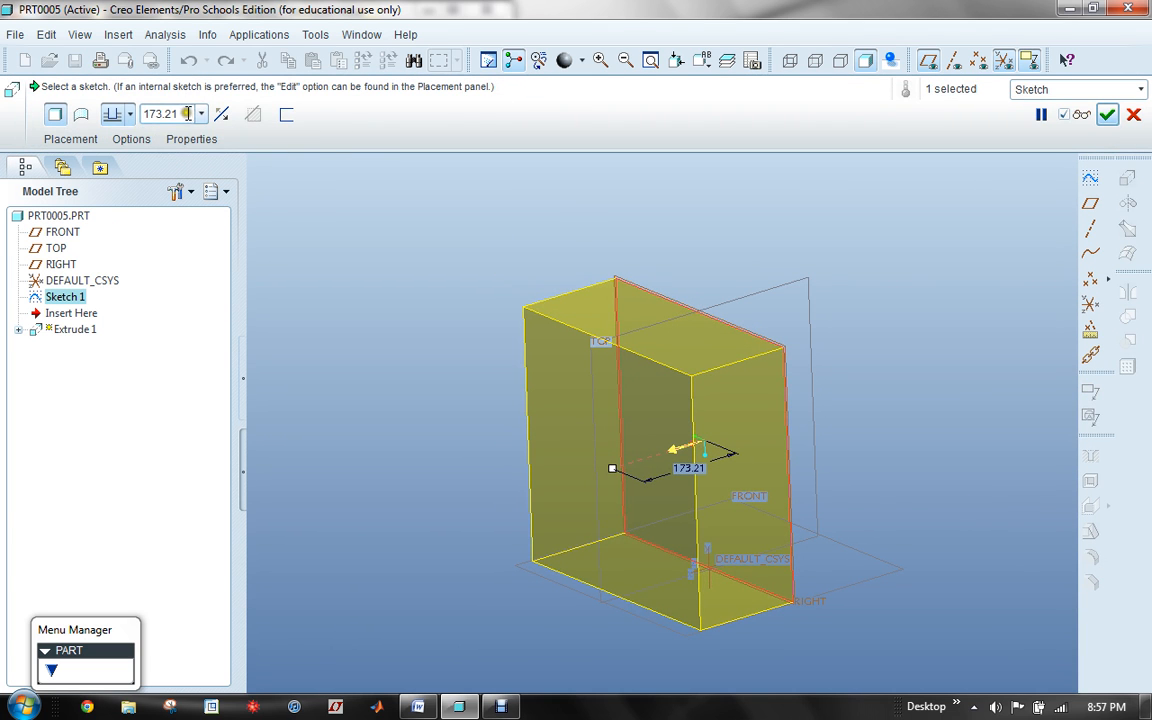
left_click(162, 114)
type("200")
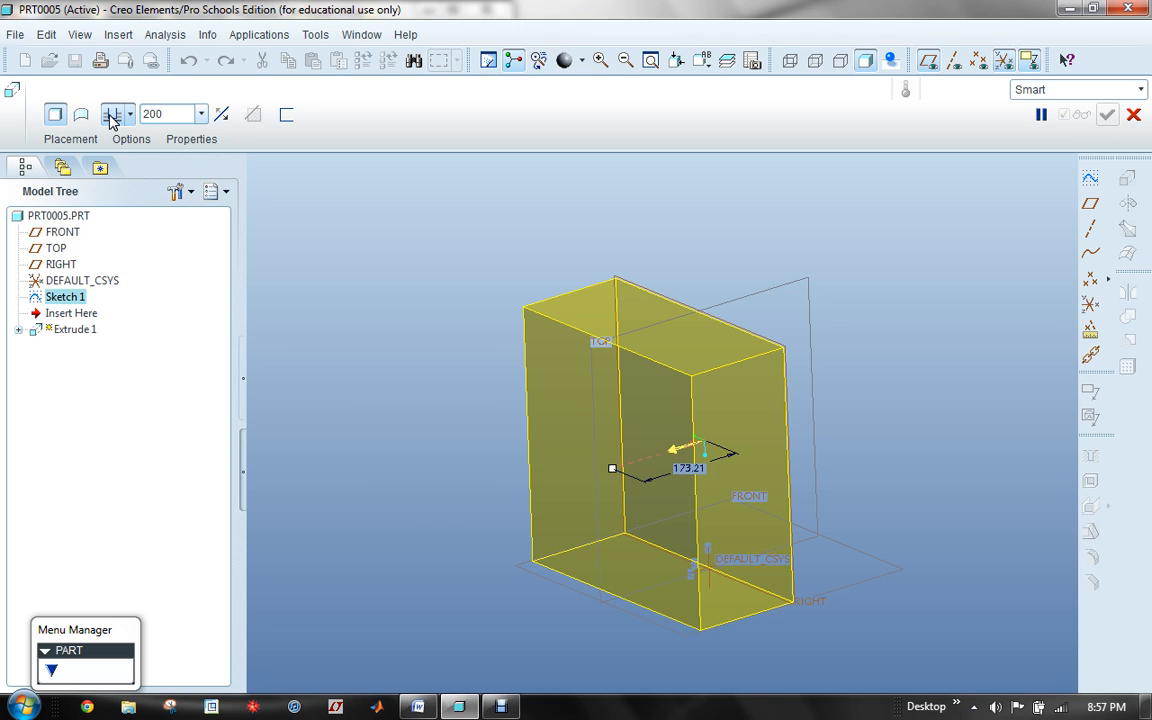
key("Return")
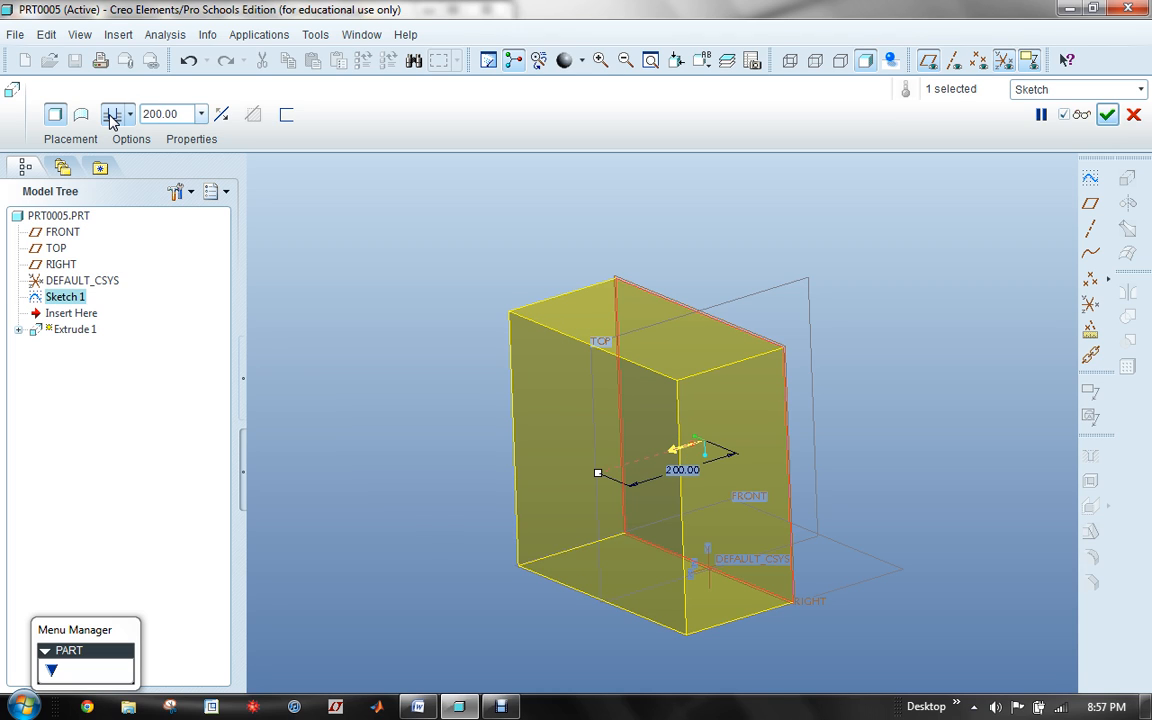
left_click(1107, 115)
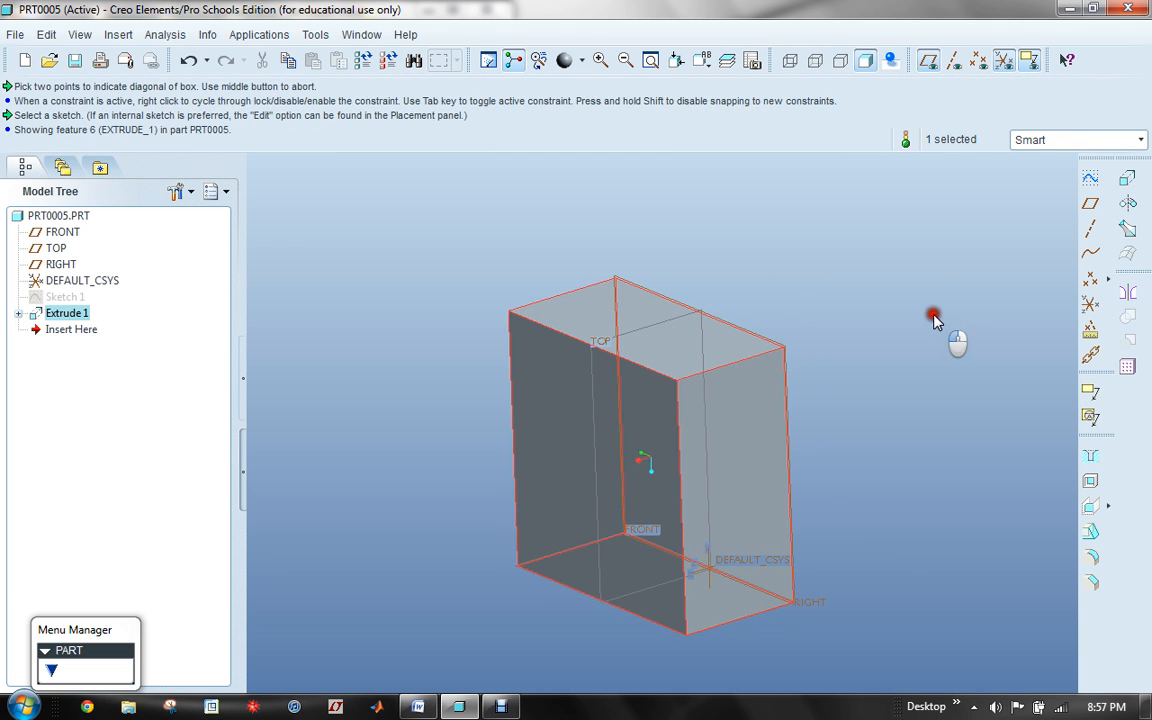
left_click(933, 318)
middle_click_drag(933, 318, 807, 362)
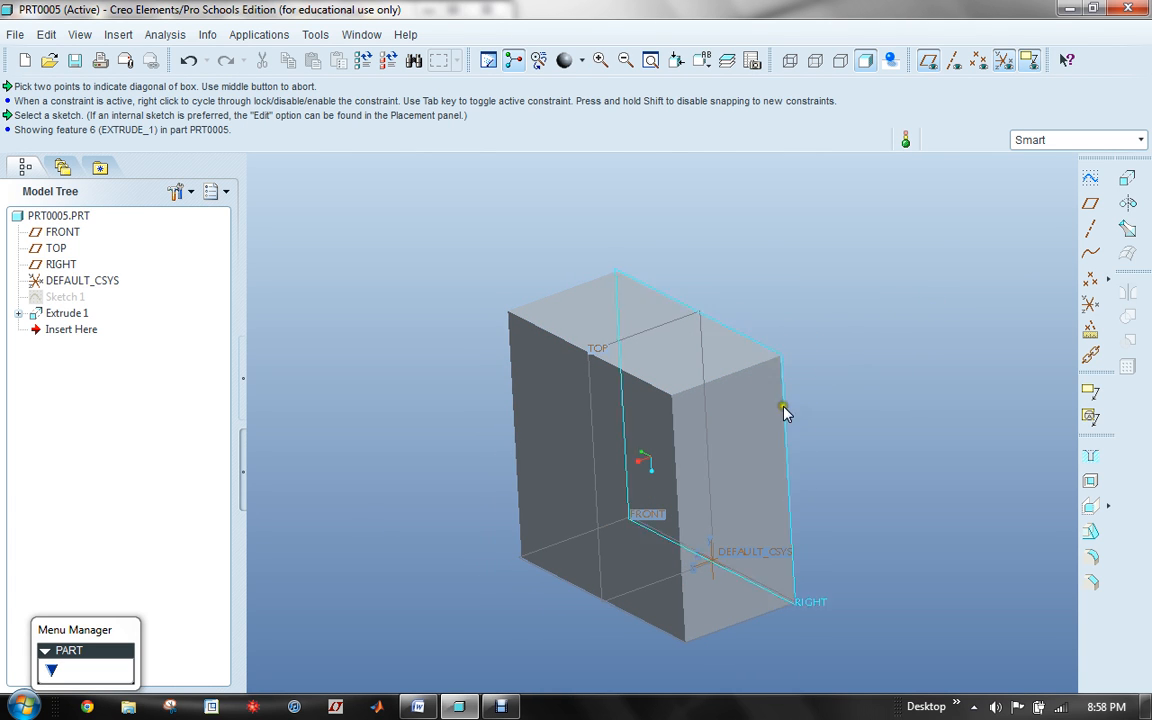
Check the assignment drawing in Word, return to Creo, and chamfer the block's two short top edges D x D with D 100
left_click(412, 710)
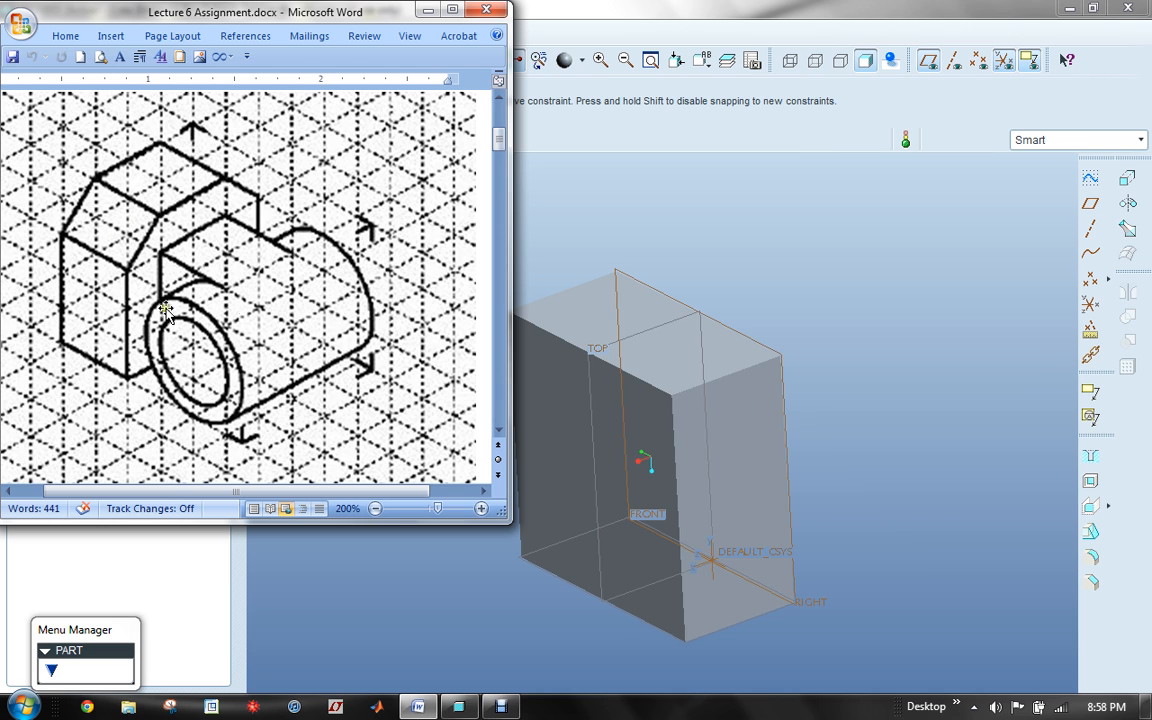
left_click(823, 283)
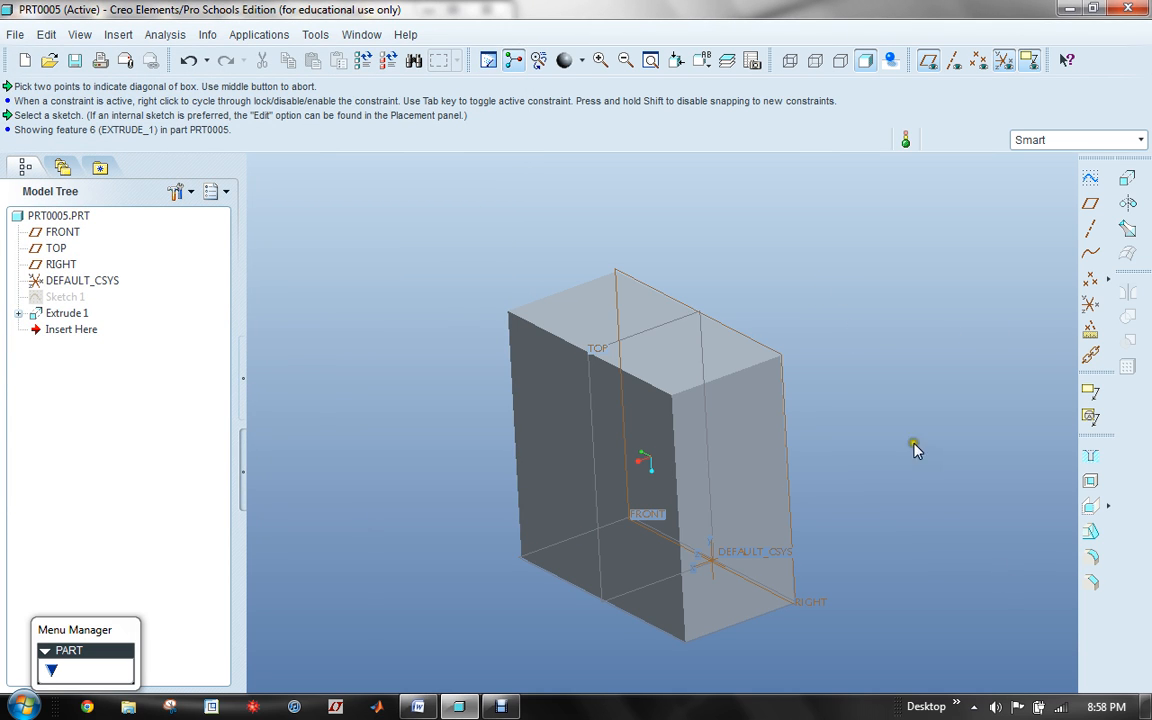
mouse_move(870, 415)
middle_mouse_down()
mouse_move(887, 406)
mouse_move(890, 424)
middle_mouse_up()
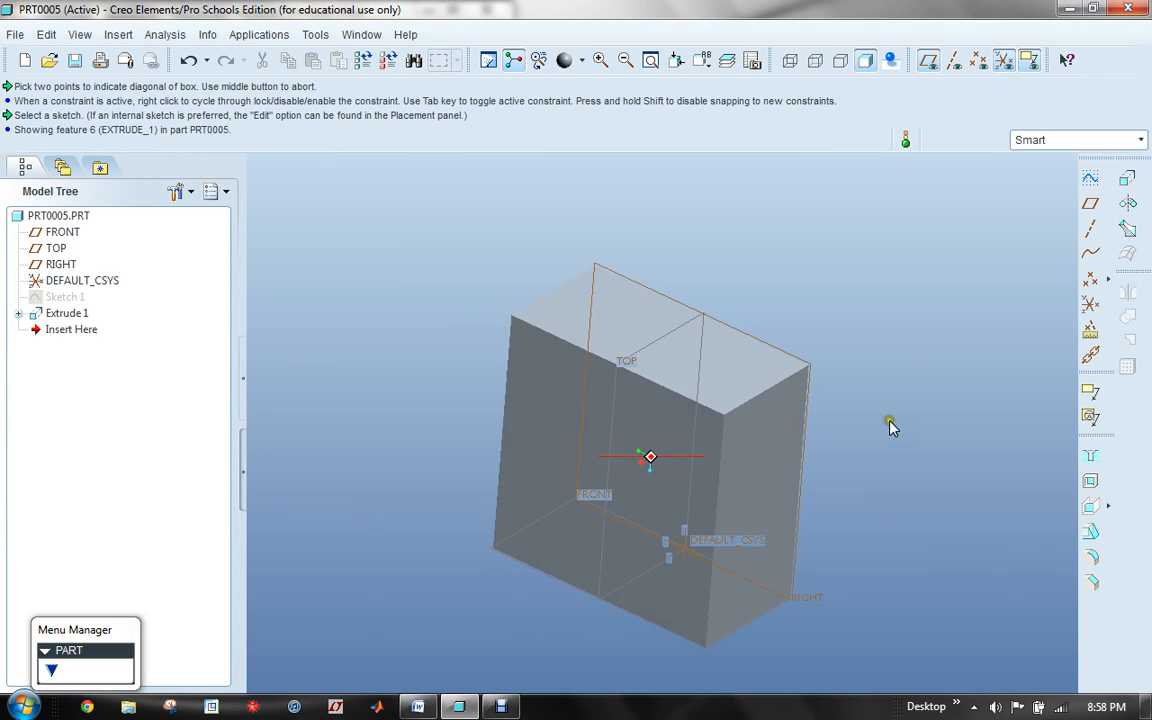
left_click(1091, 584)
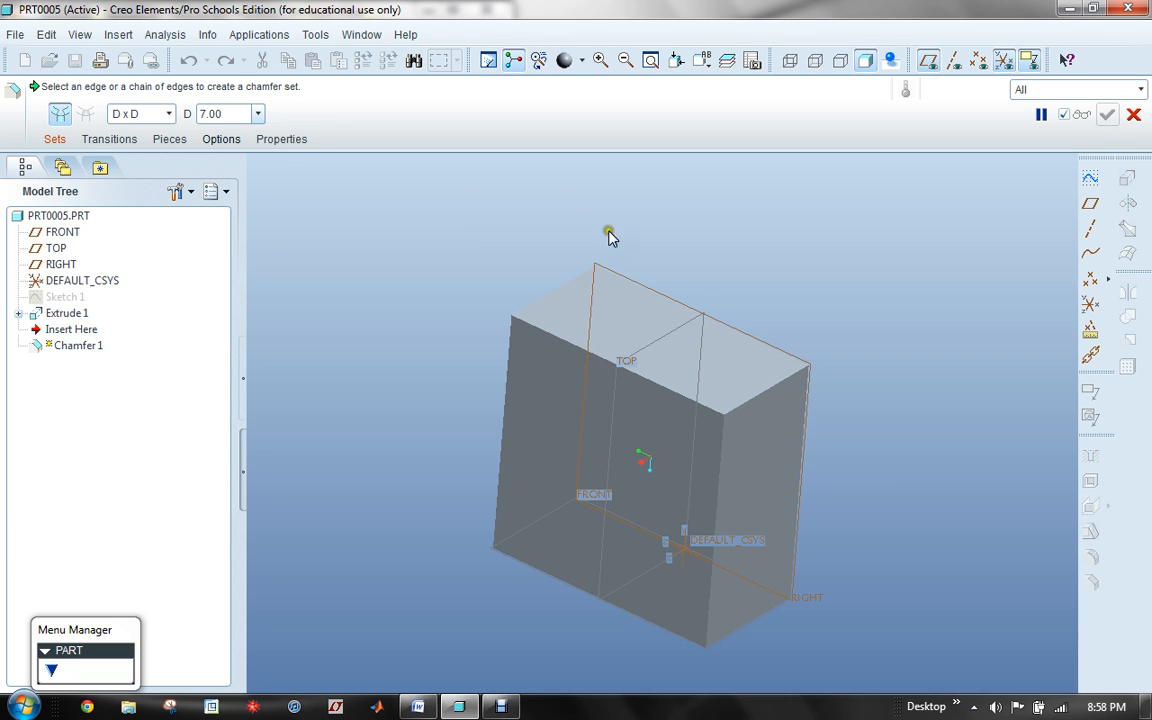
double_click(232, 114)
type("100")
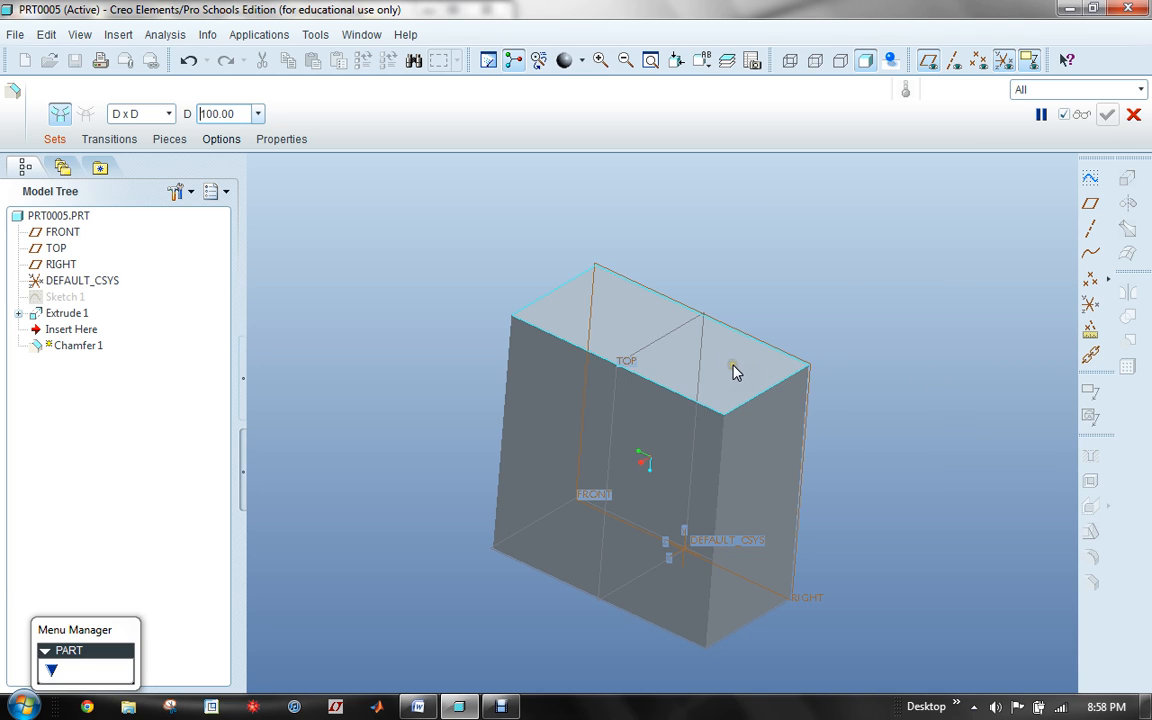
left_click(755, 405)
left_click(562, 292)
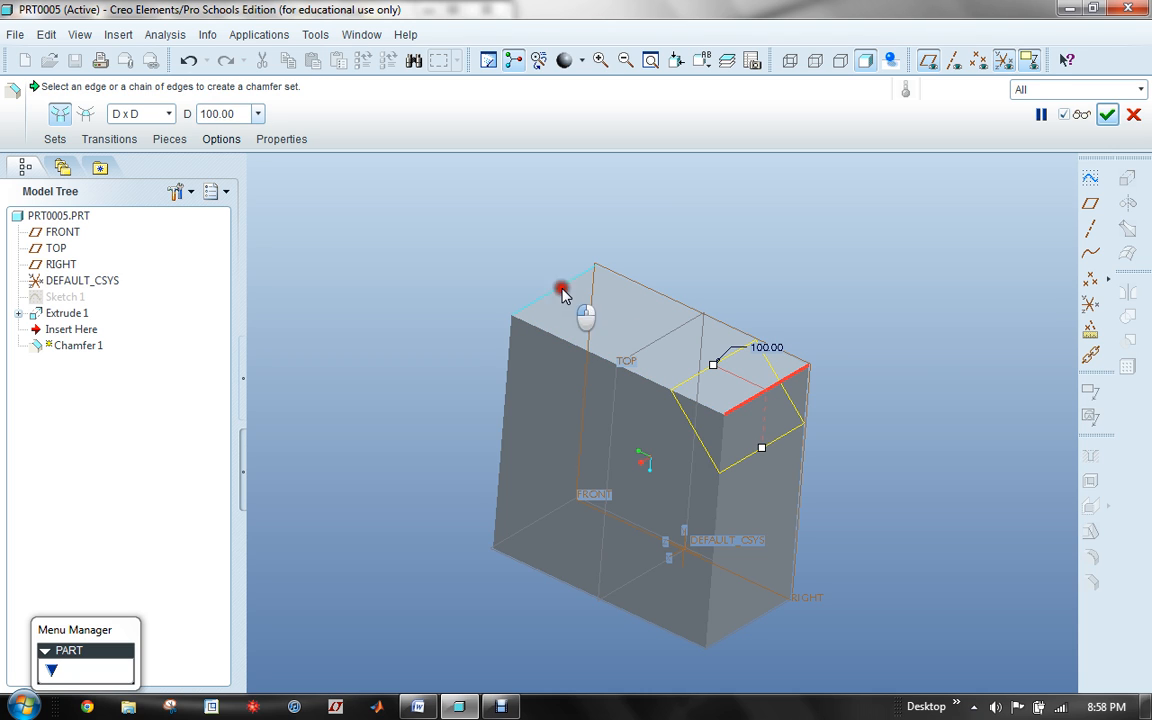
mouse_move(444, 322)
middle_mouse_down()
mouse_move(488, 314)
mouse_move(446, 321)
middle_mouse_up()
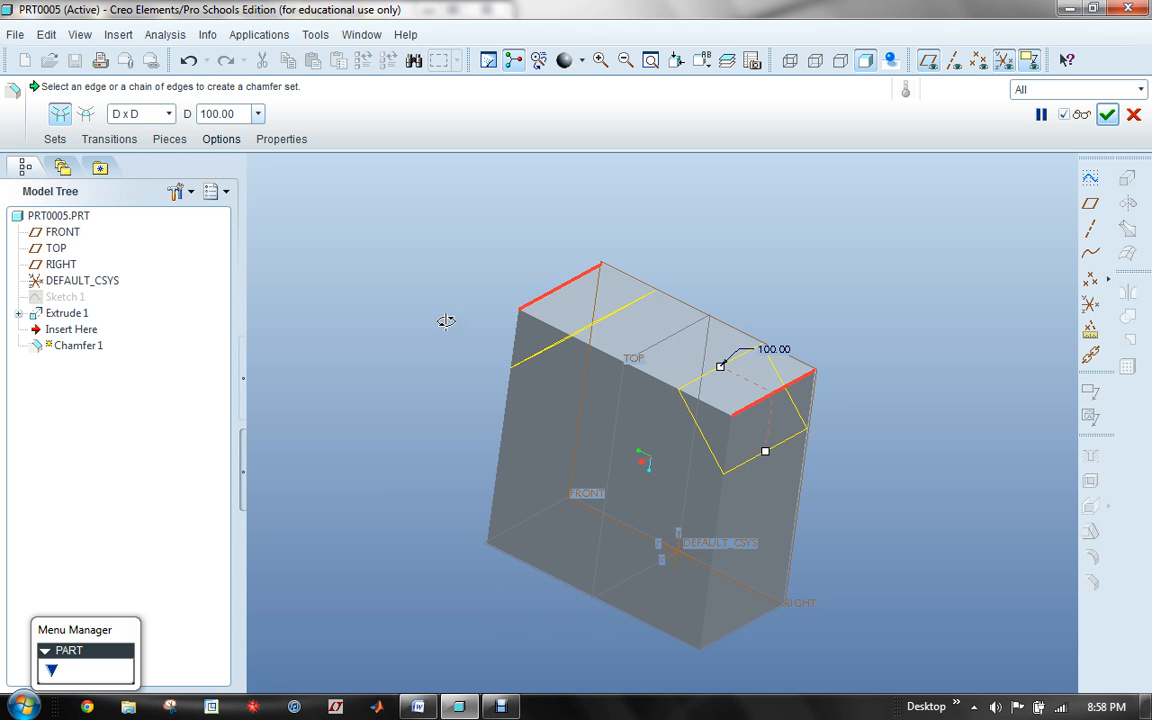
left_click(1107, 116)
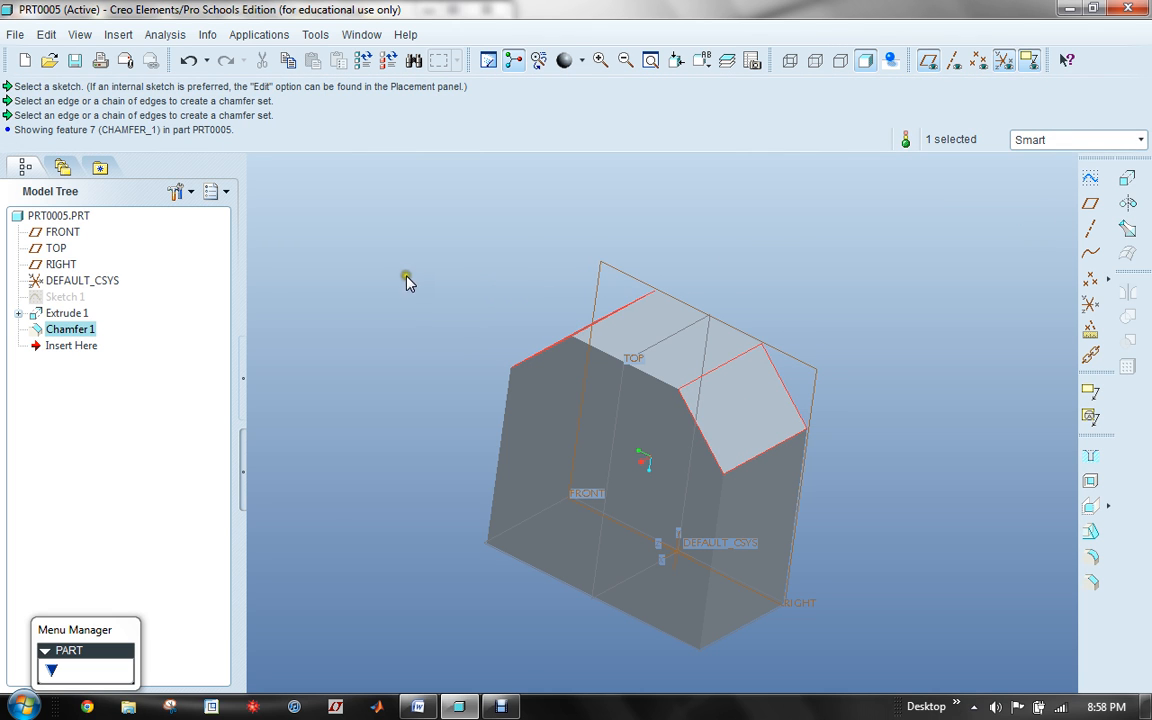
Inspect the chamfered block and its two features, switch to Word and examine the cylinder in the assignment's isometric drawing
mouse_move(406, 280)
middle_mouse_down()
mouse_move(450, 255)
mouse_move(560, 272)
mouse_move(340, 240)
mouse_move(446, 198)
mouse_move(485, 228)
middle_mouse_up()
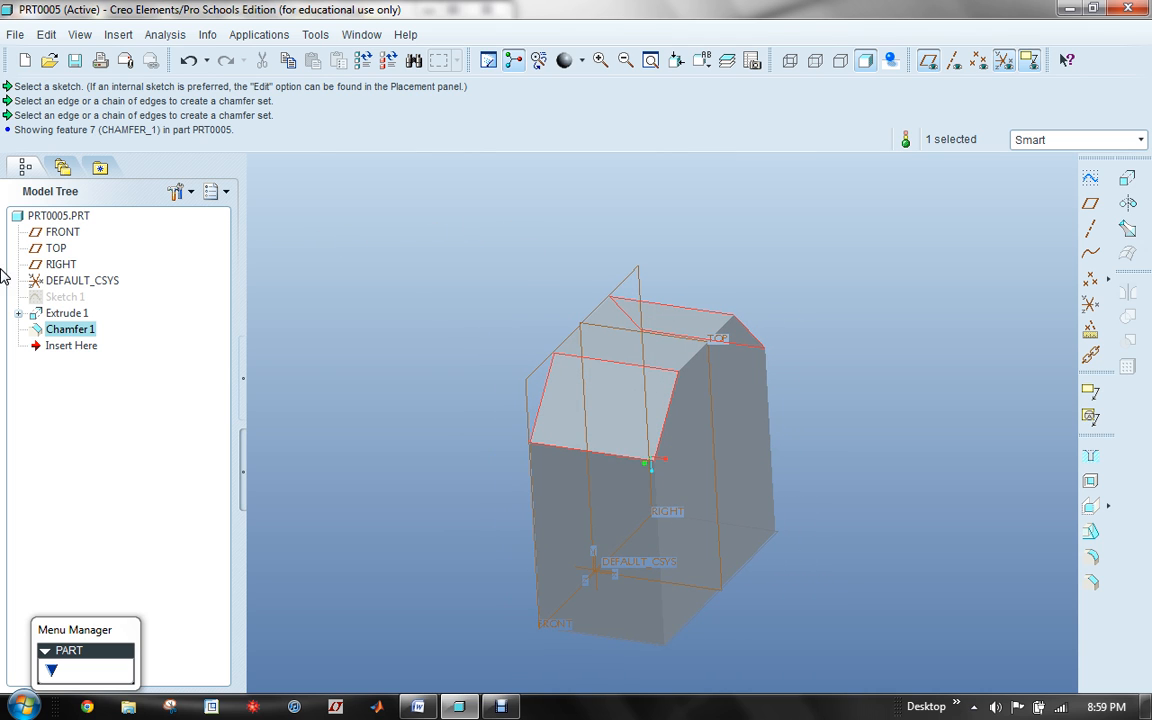
left_click(61, 314)
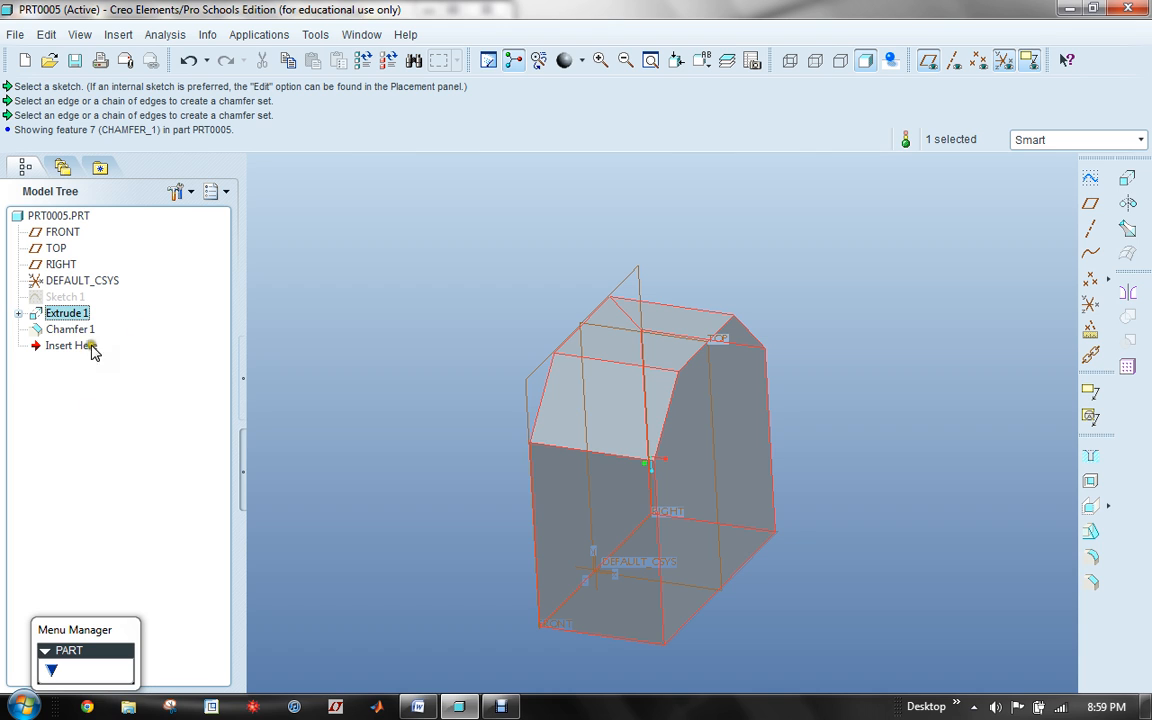
left_click(69, 331)
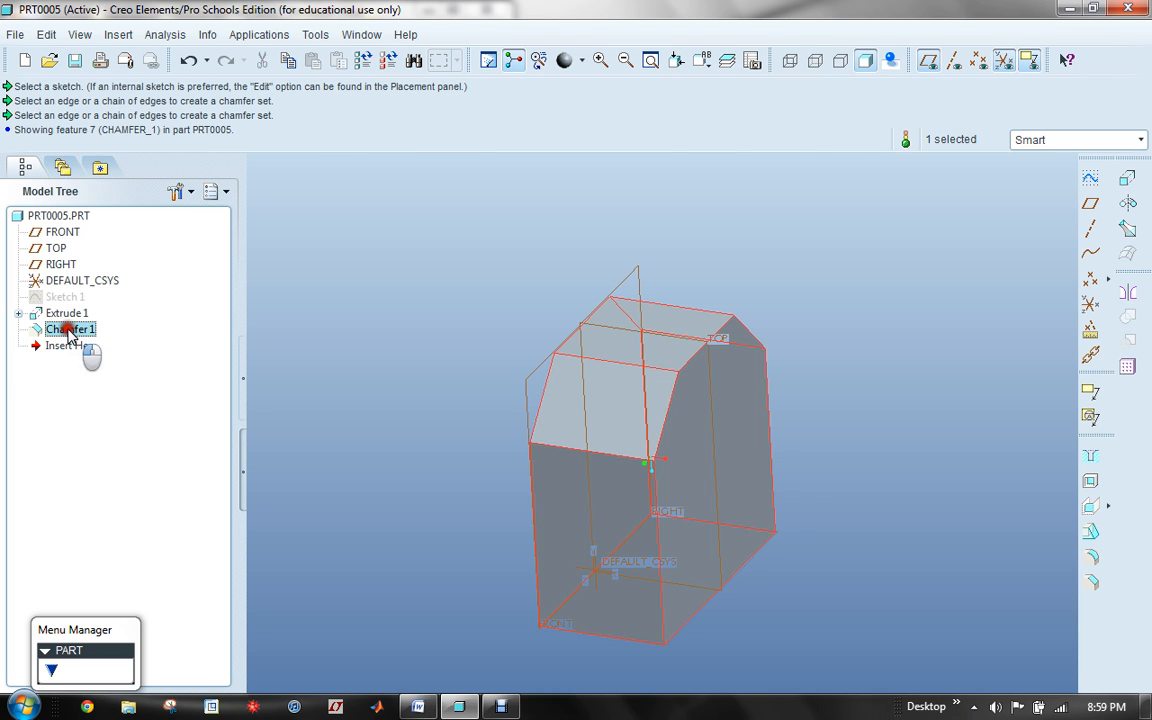
left_click(425, 364)
middle_click_drag(429, 363, 609, 355)
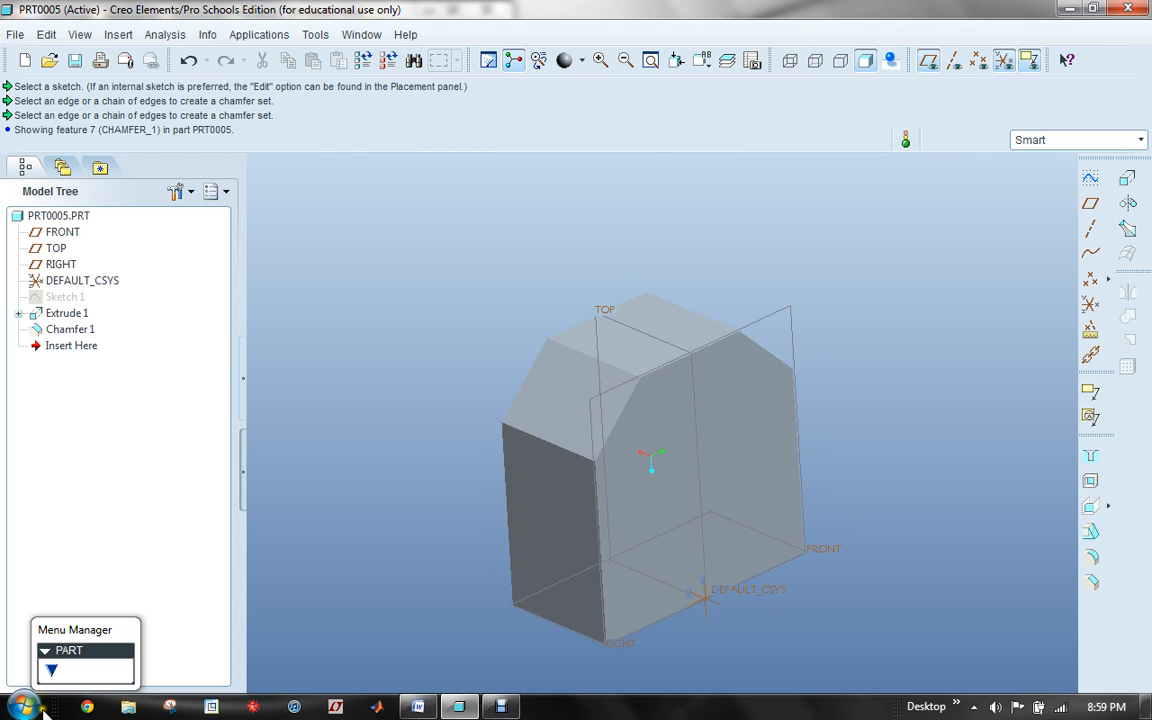
left_click(417, 707)
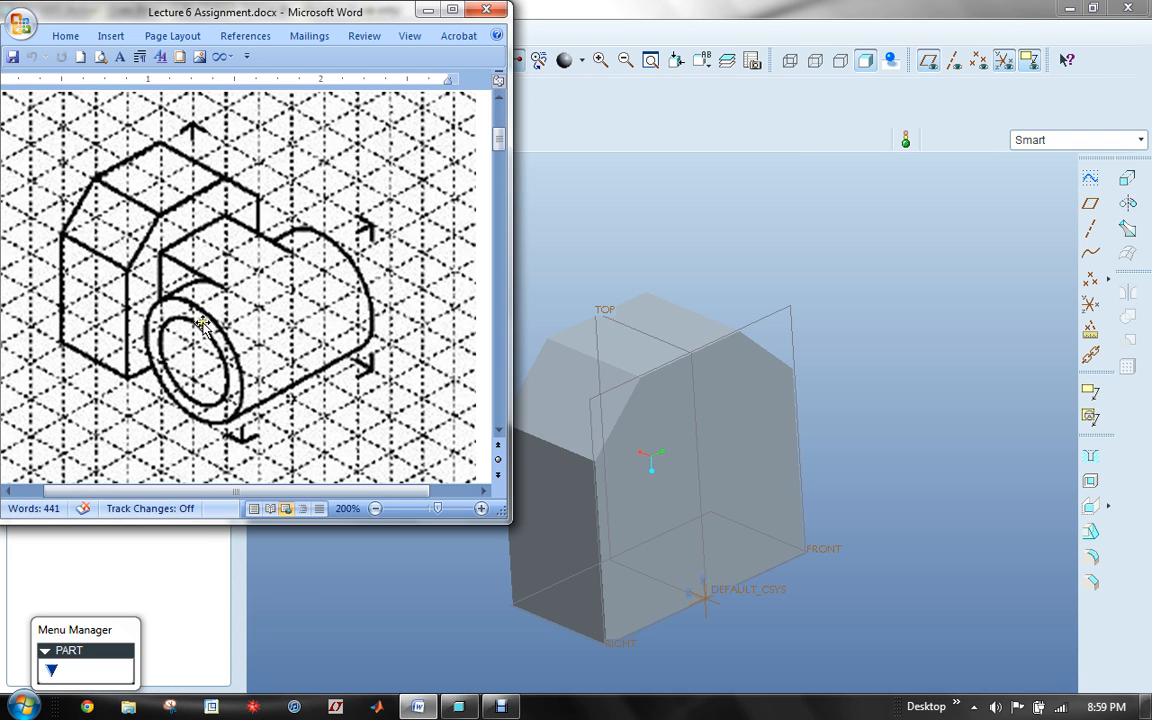
scroll(185, 295, "up", 1)
scroll(190, 300, "down", 2)
scroll(200, 320, "up", 1)
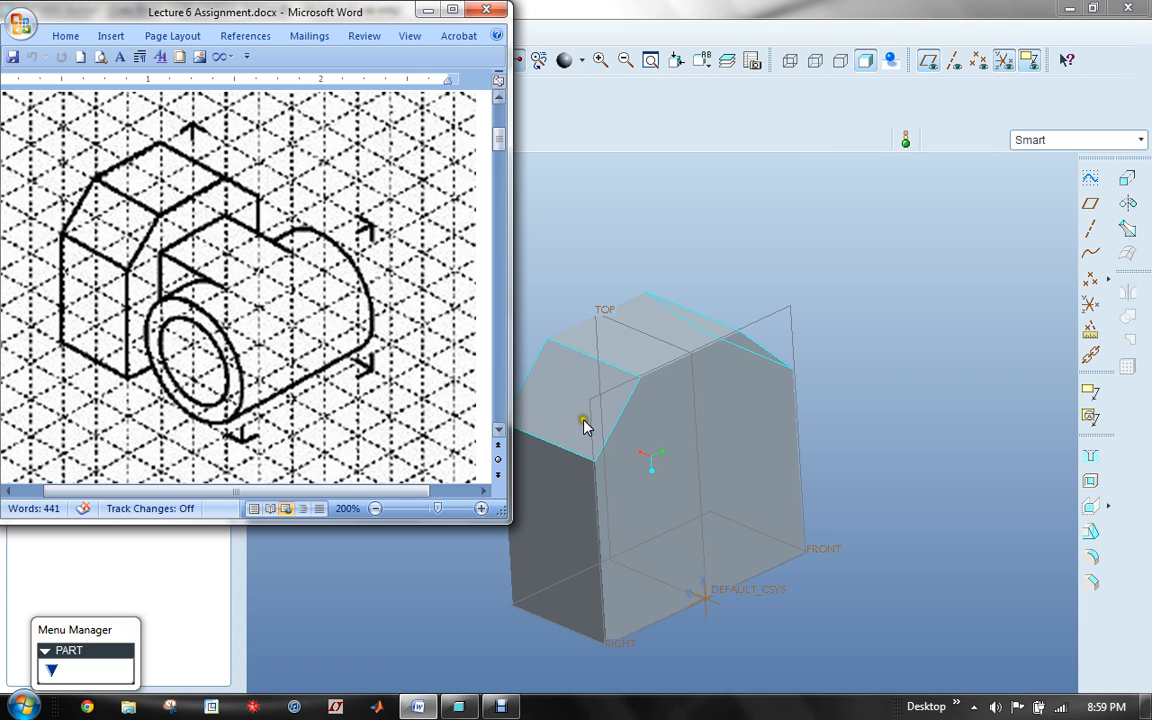
Return to Creo and start a new sketch on the TOP datum plane, with the FRONT plane as the Right orientation reference
left_click(730, 252)
left_click(1090, 178)
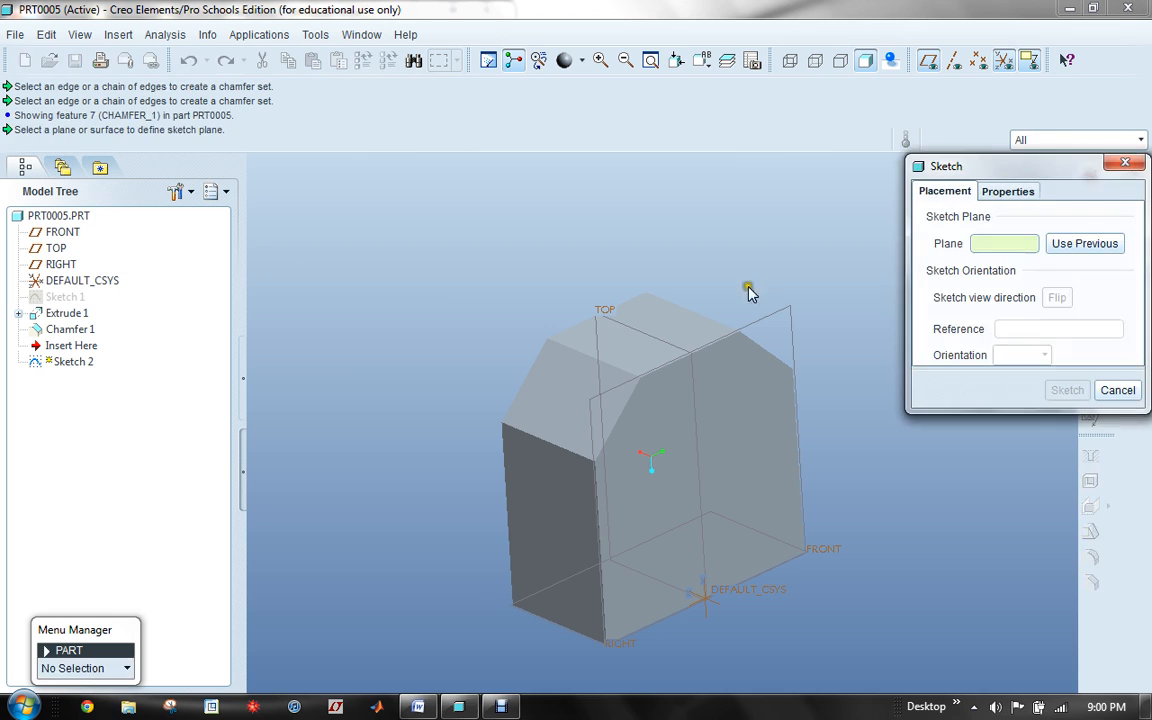
left_click(645, 342)
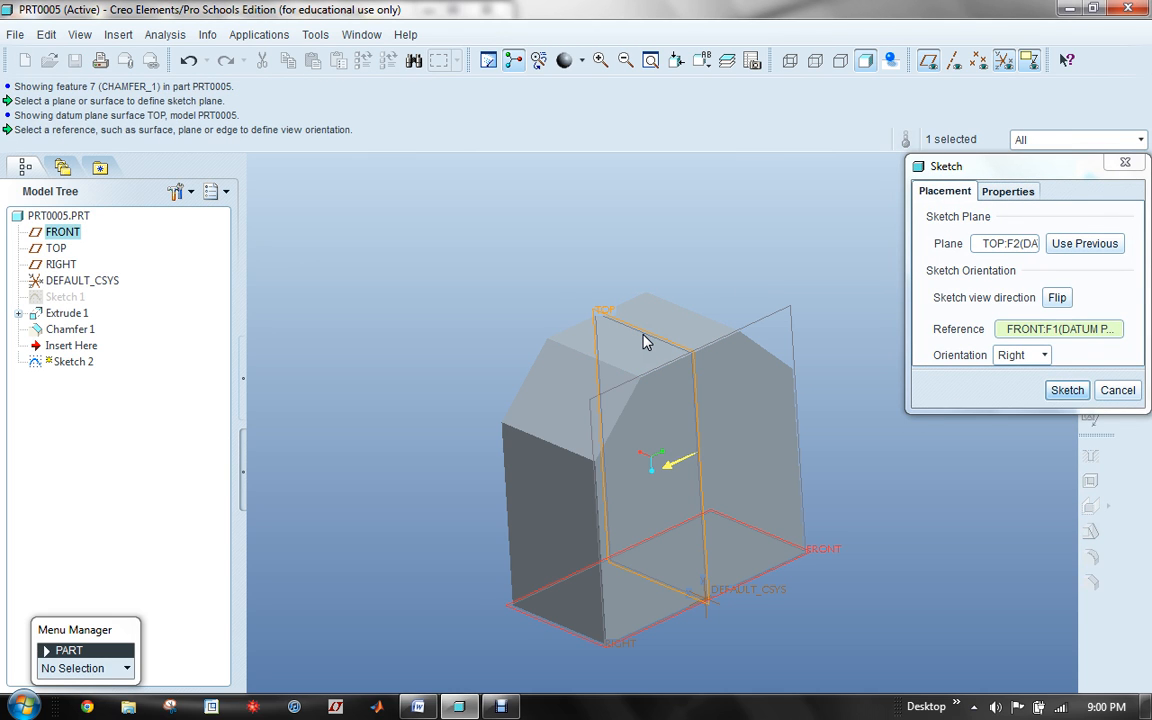
left_click(815, 555)
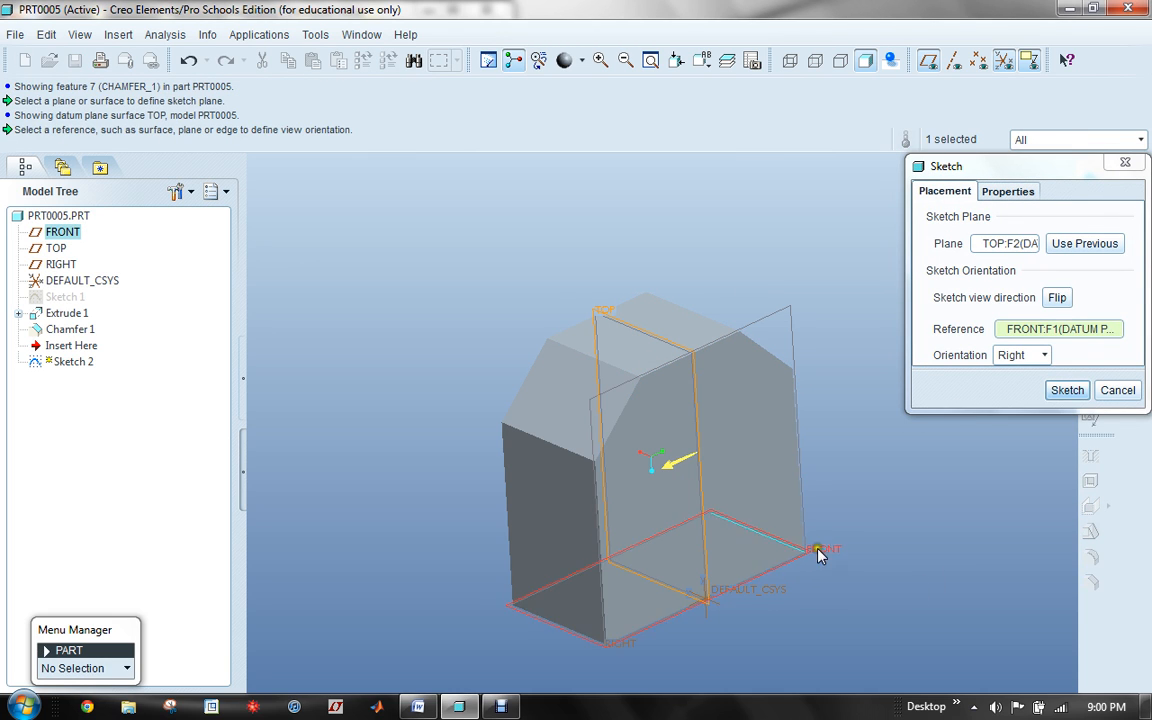
left_click(1064, 389)
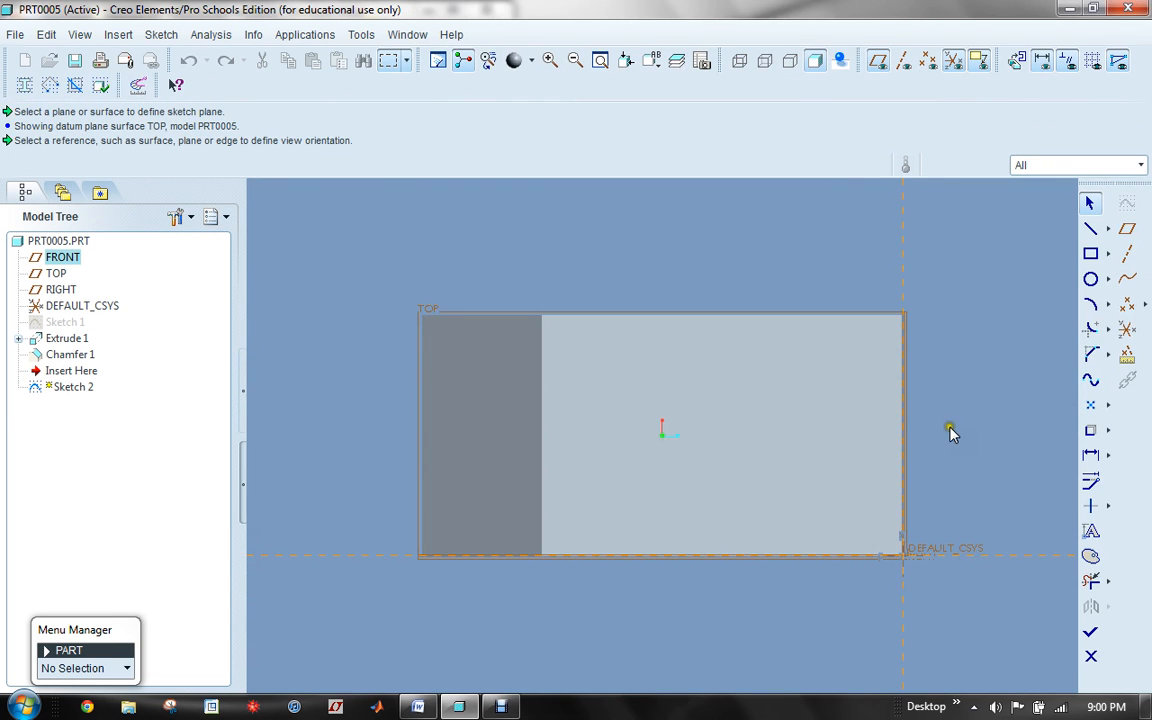
Sketch a circle about 183 in diameter below the block, centred about 167 from the horizontal and 109 from the vertical reference
scroll(681, 511, "down", 3)
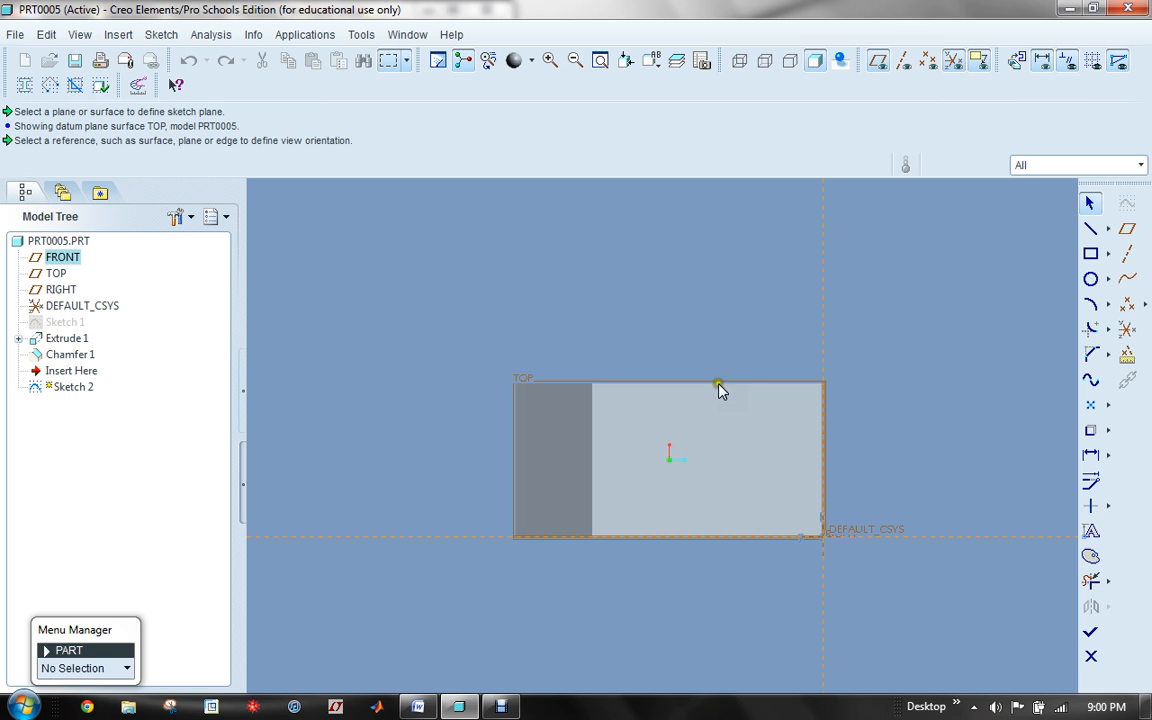
scroll(772, 525, "up", 1)
scroll(753, 658, "down", 4)
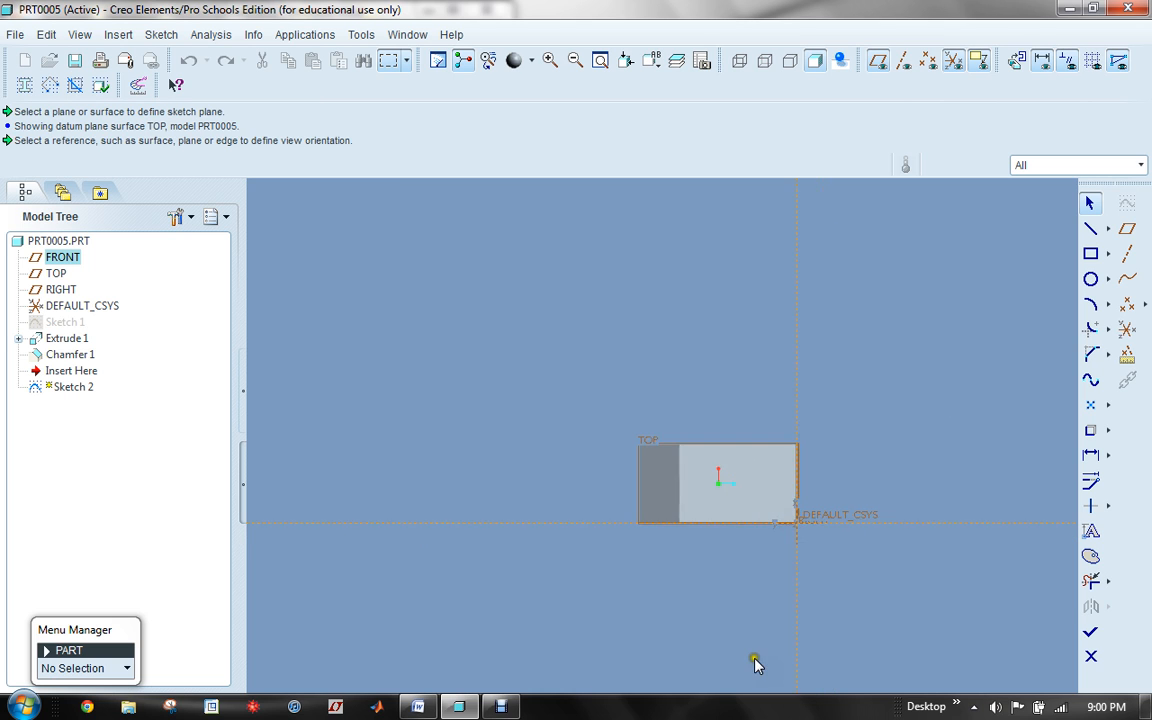
scroll(753, 648, "up", 3)
scroll(753, 645, "up", 1)
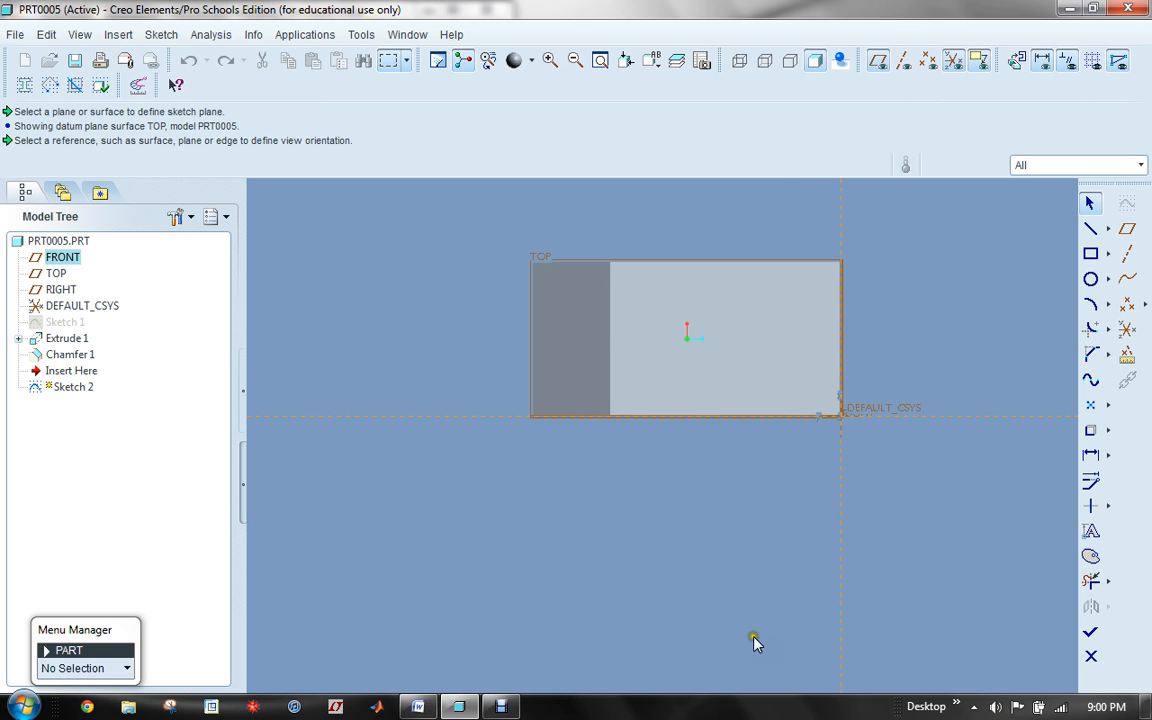
left_click(1091, 280)
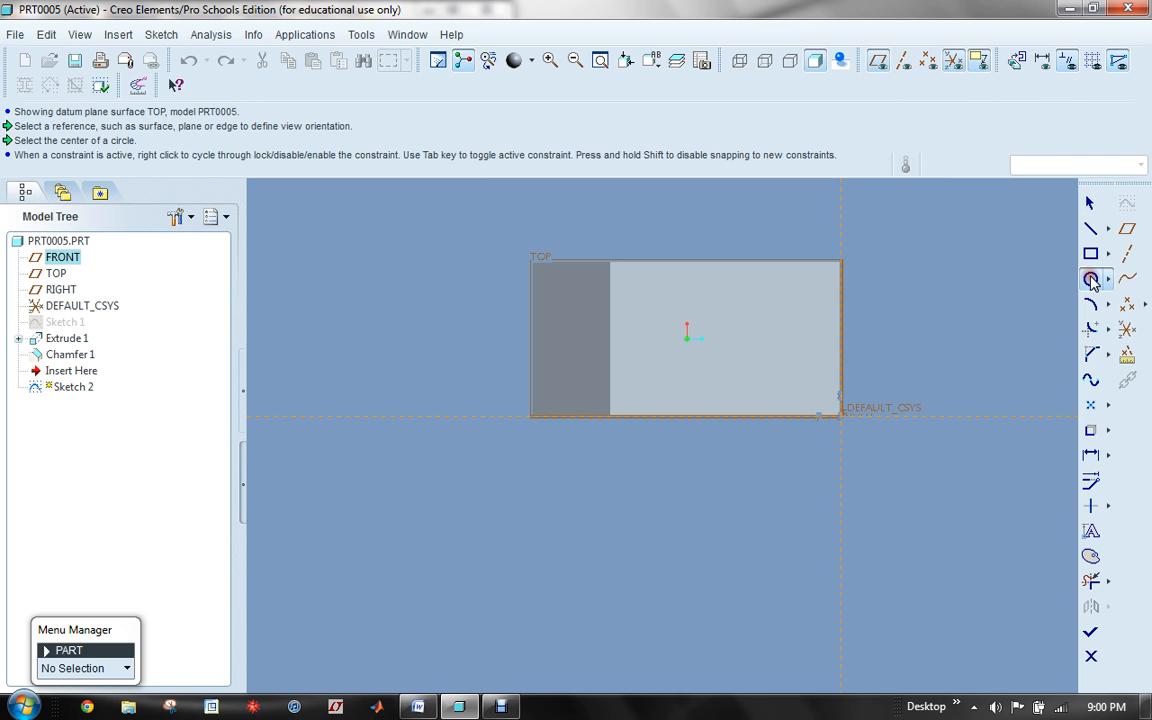
left_click(757, 545)
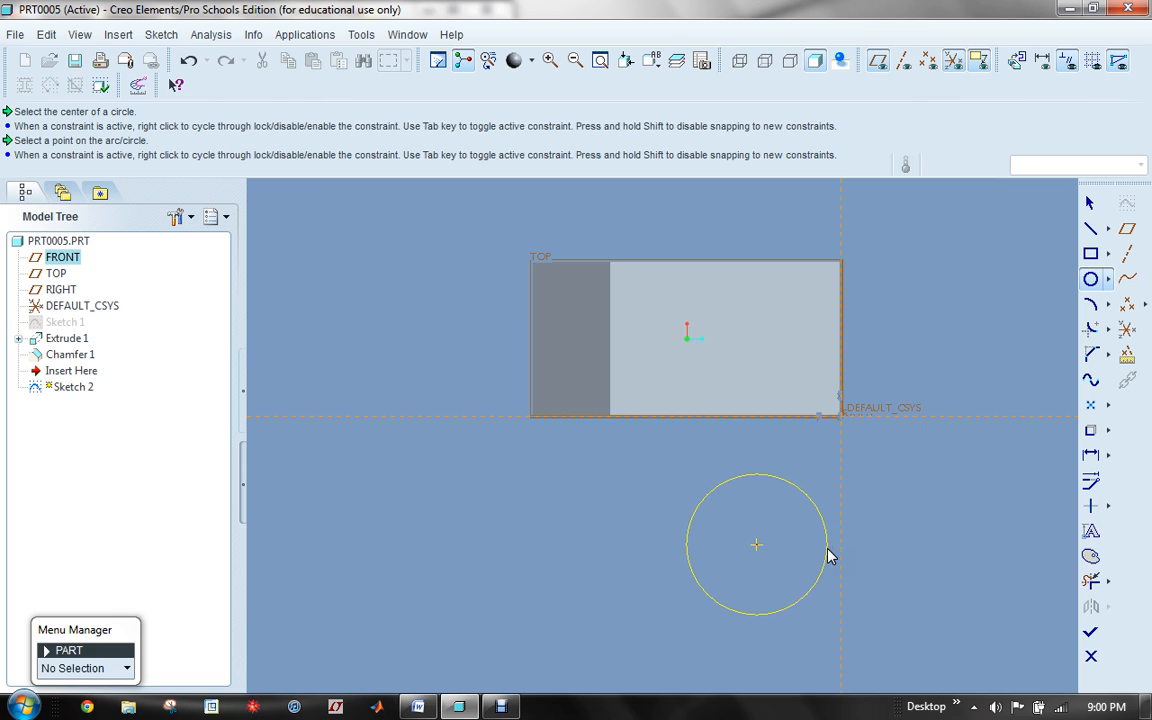
left_click(827, 556)
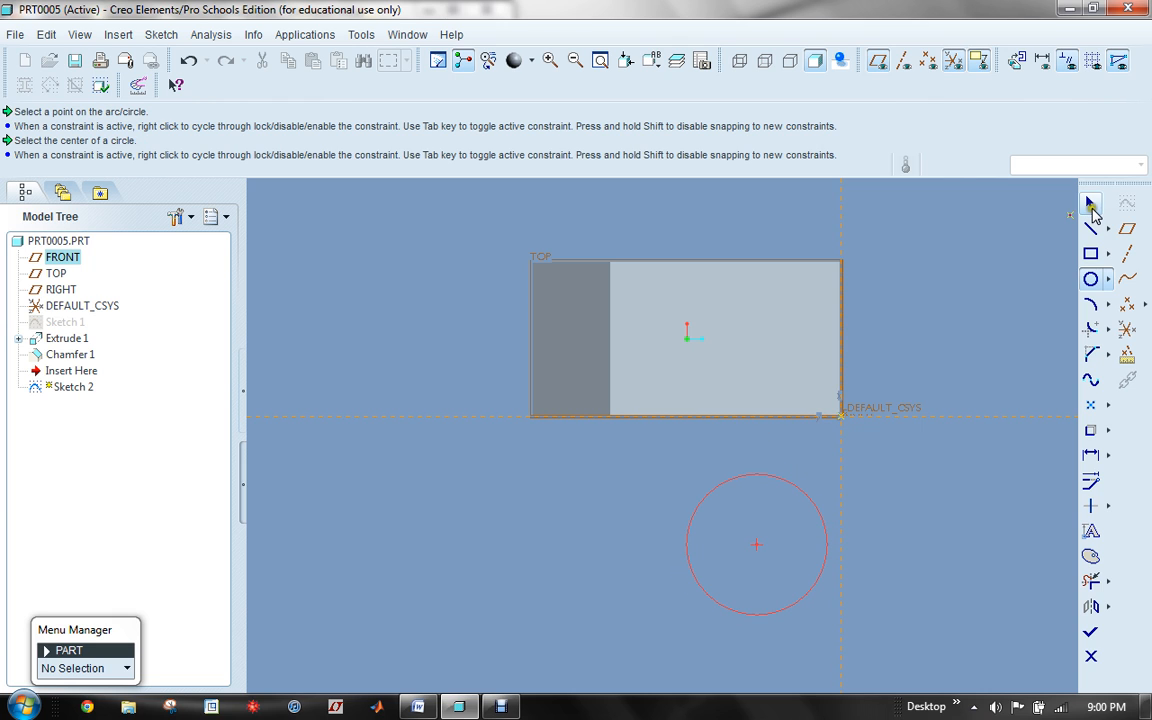
left_click(1091, 204)
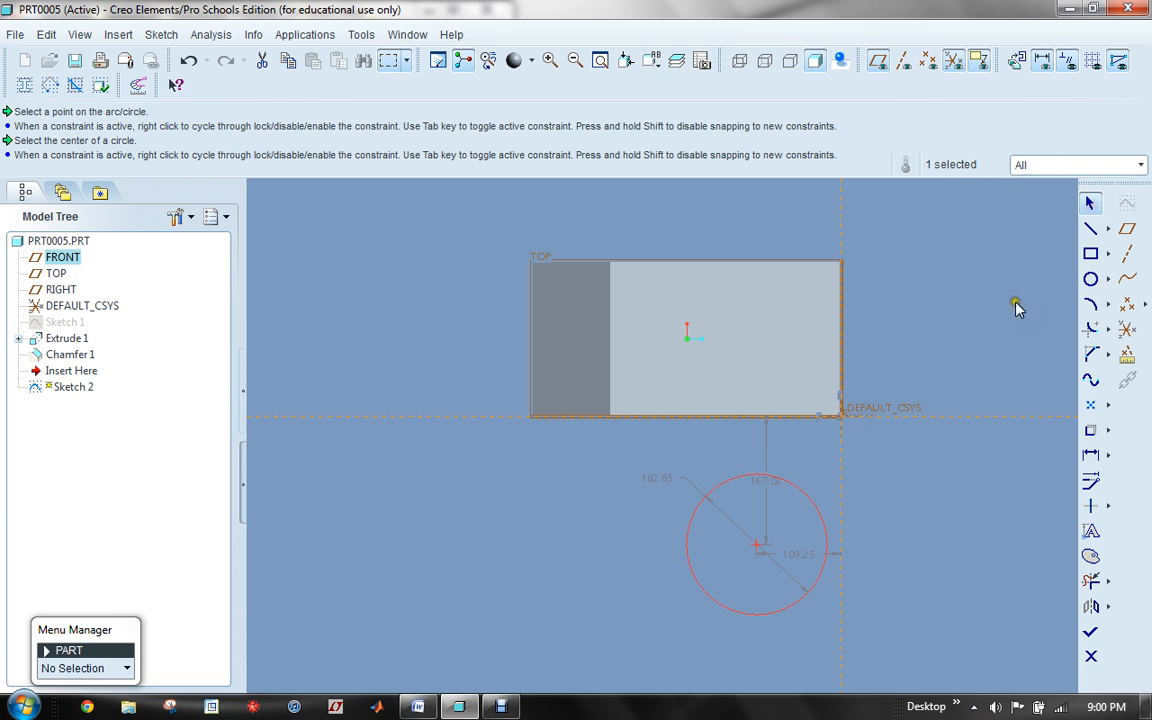
Set the circle's diameter to 300
double_click(651, 481)
type("3")
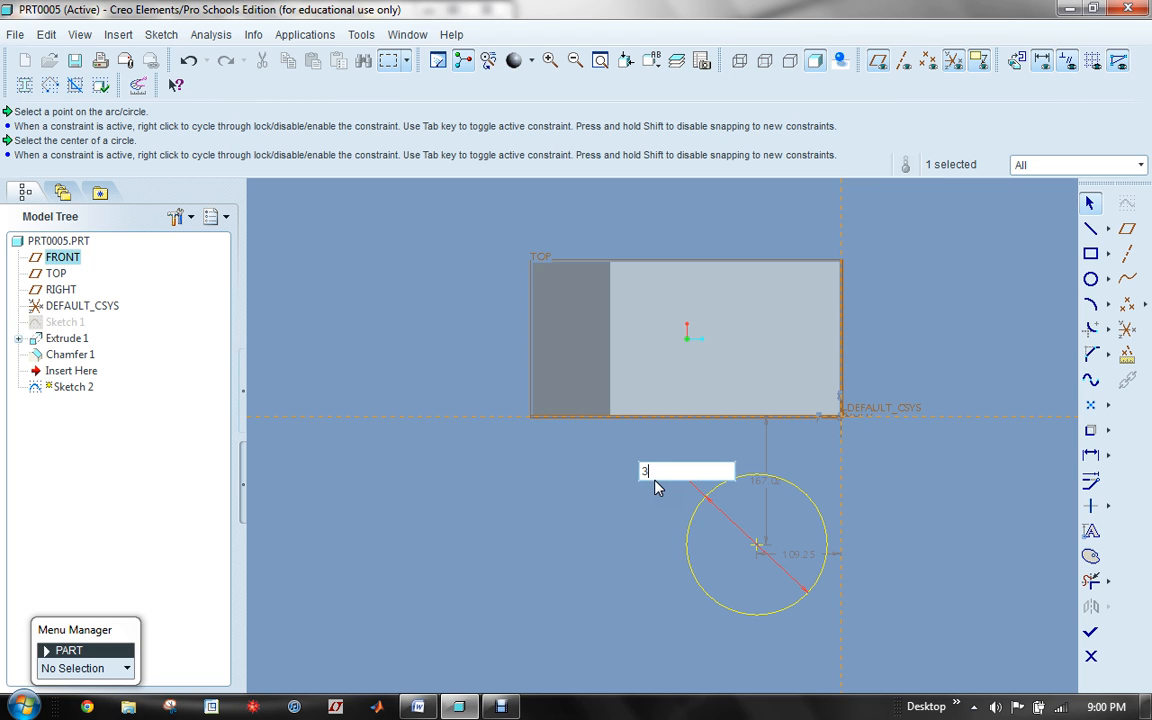
type("00")
key("Return")
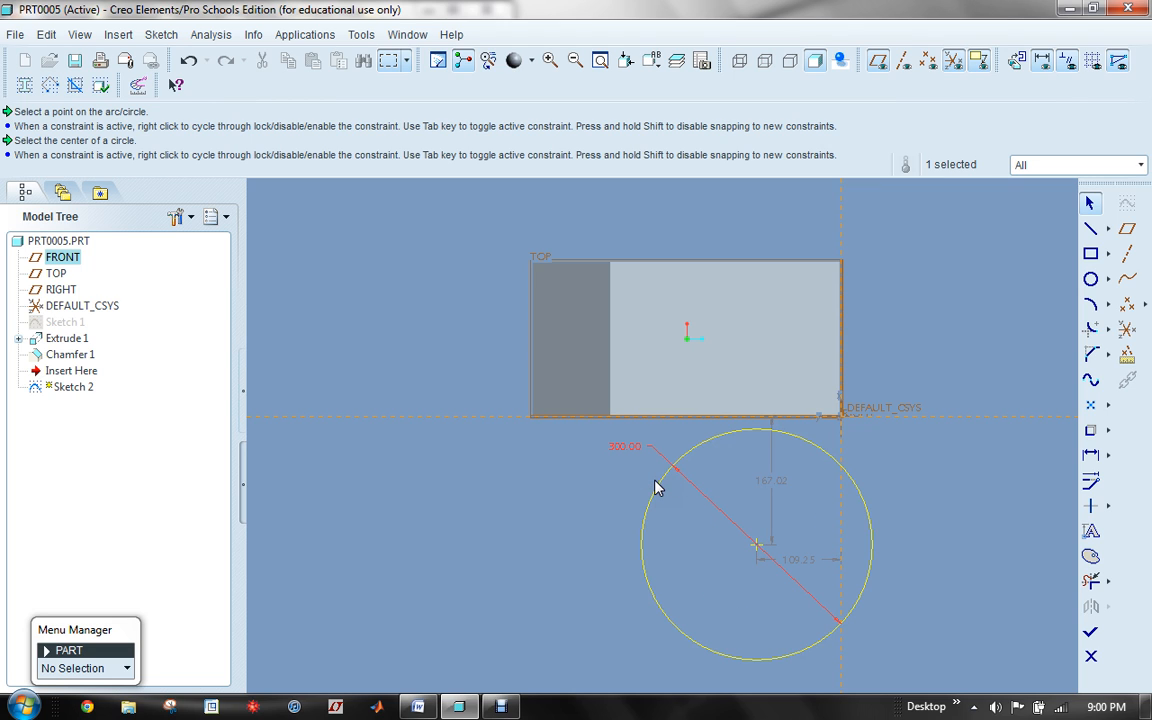
Set the circle centre's distances to 200 from the horizontal and 150 from the vertical reference, and finish the sketch
double_click(769, 482)
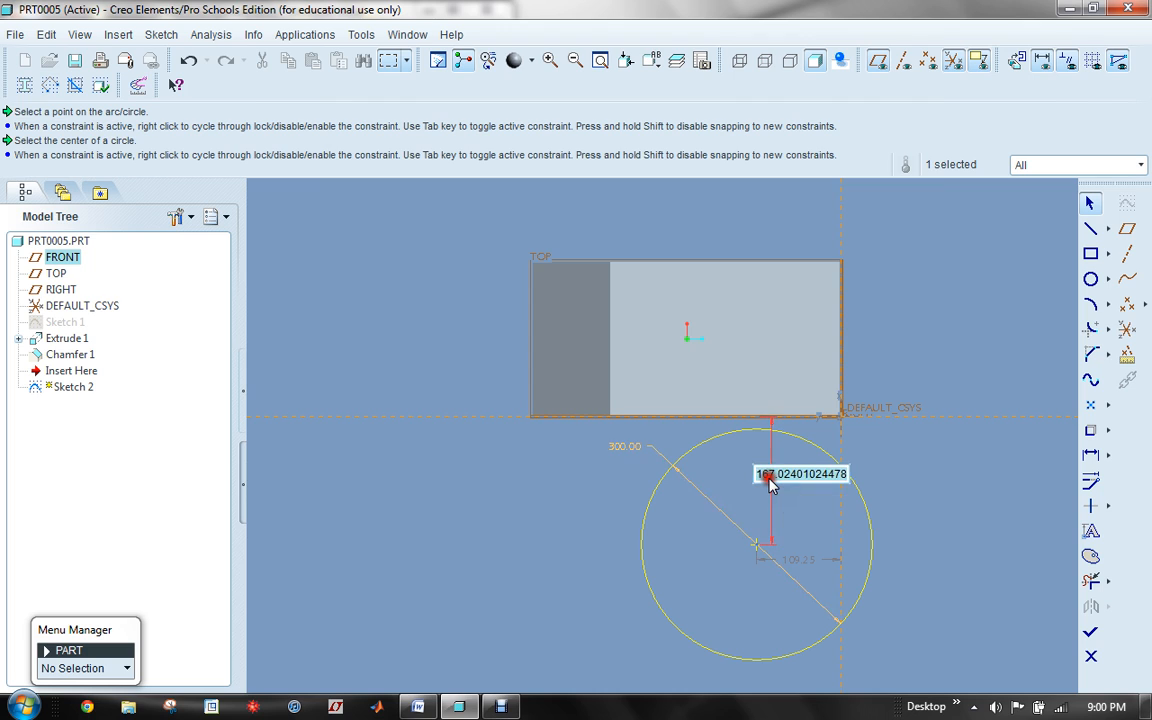
type("200")
key("Return")
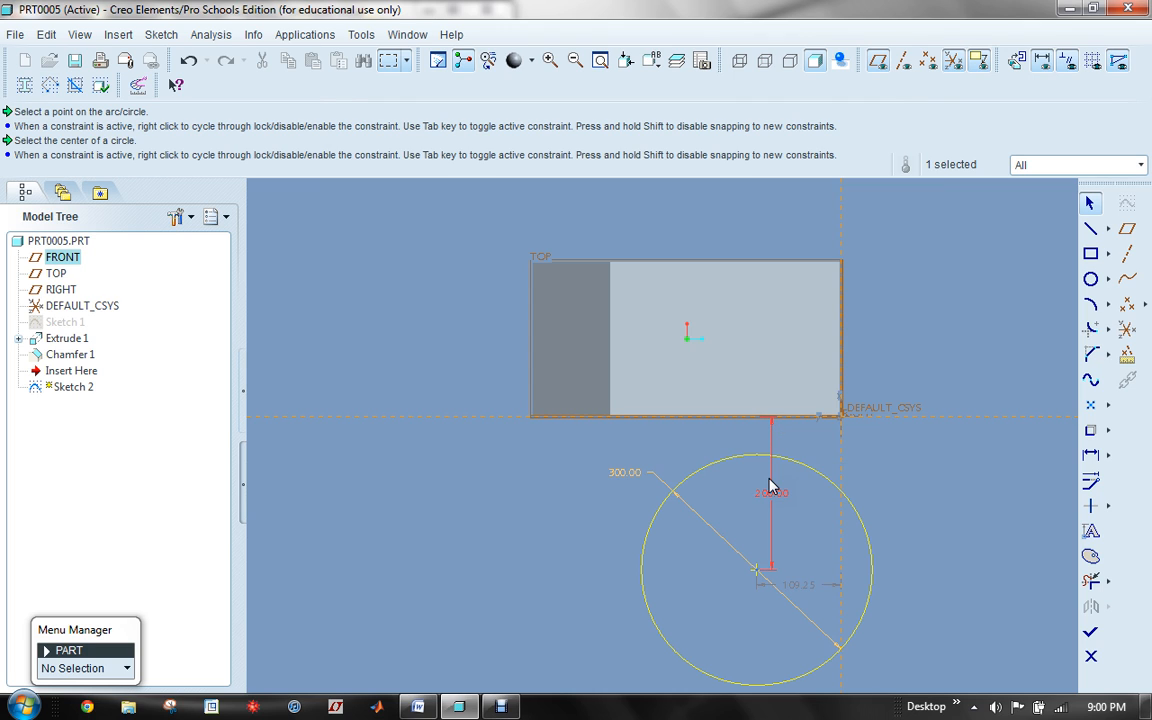
double_click(797, 586)
type("150")
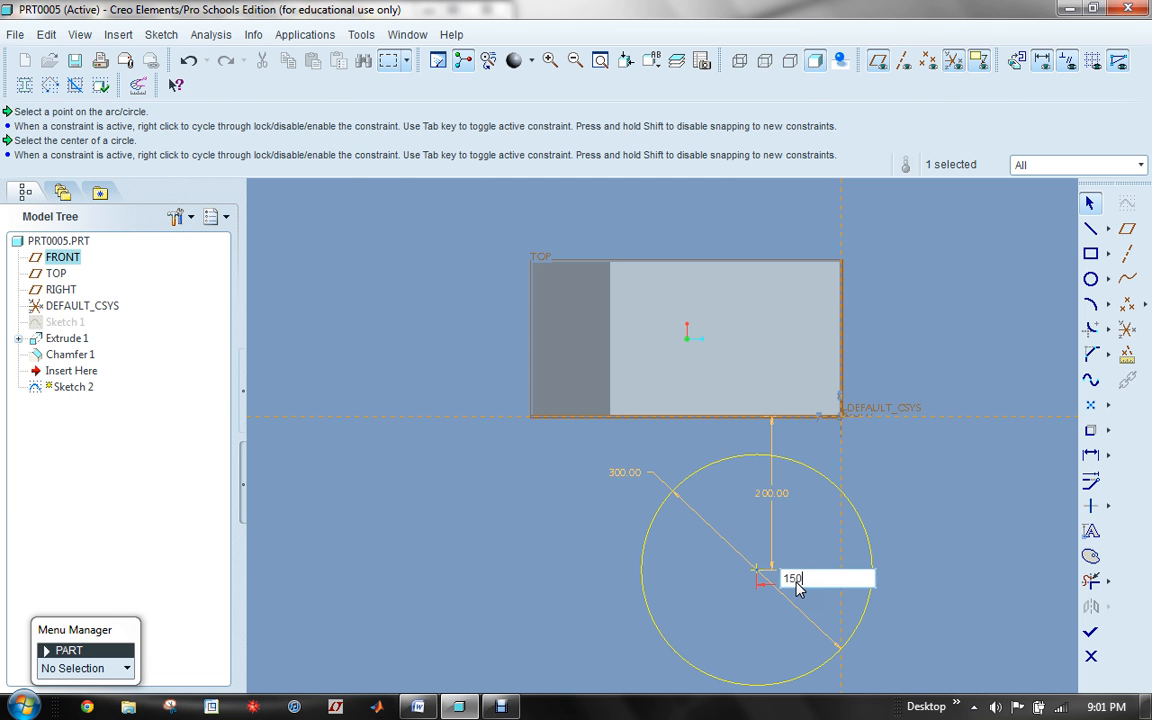
key("Return")
middle_click_drag(514, 599, 513, 489)
scroll(513, 489, "down", 3)
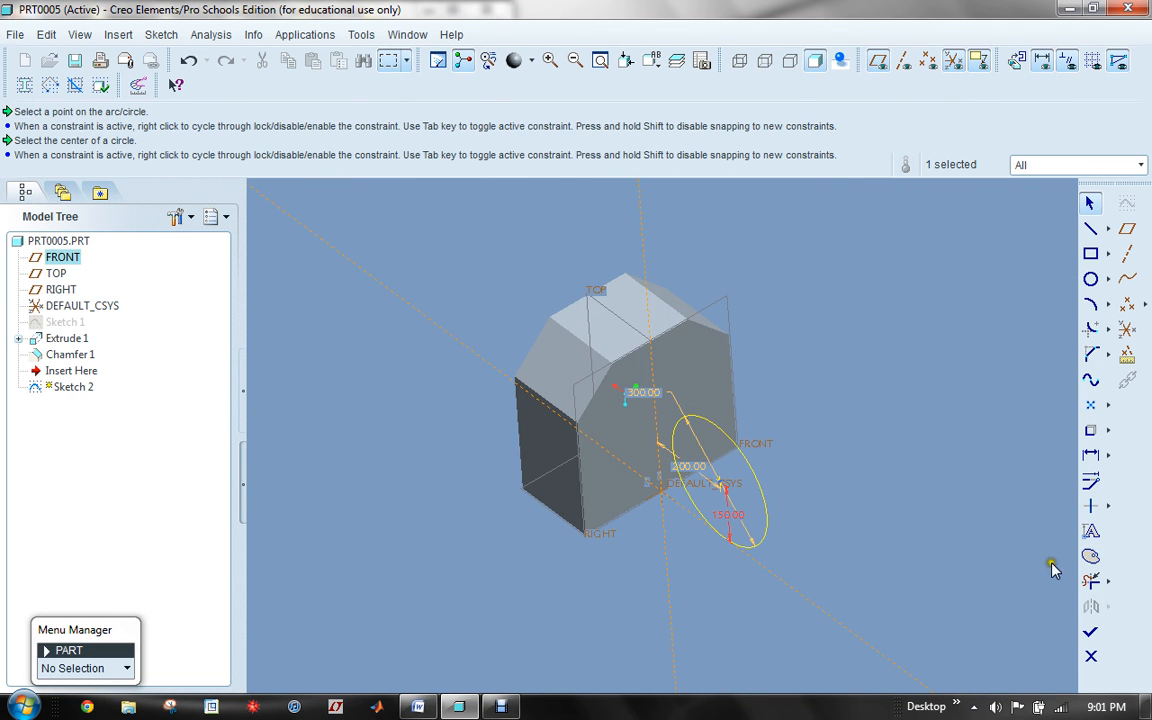
left_click(1090, 631)
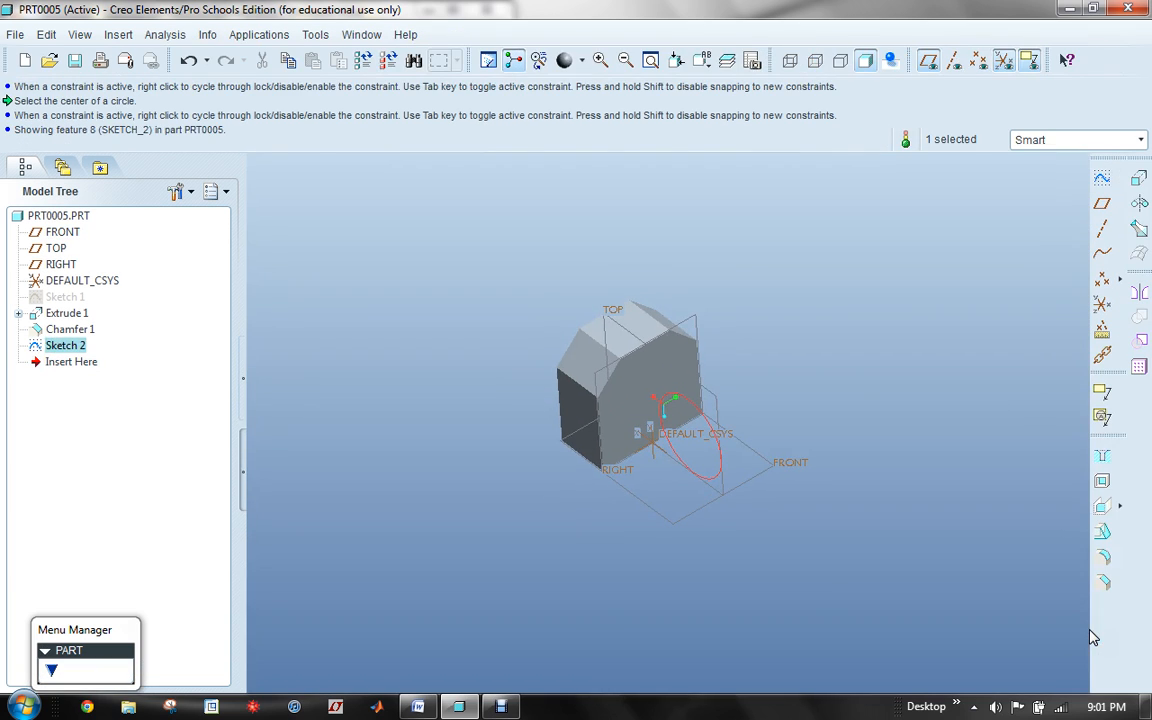
Extrude the circle sketch symmetrically about its plane as a solid cylinder with a total depth of 400
left_click(1138, 178)
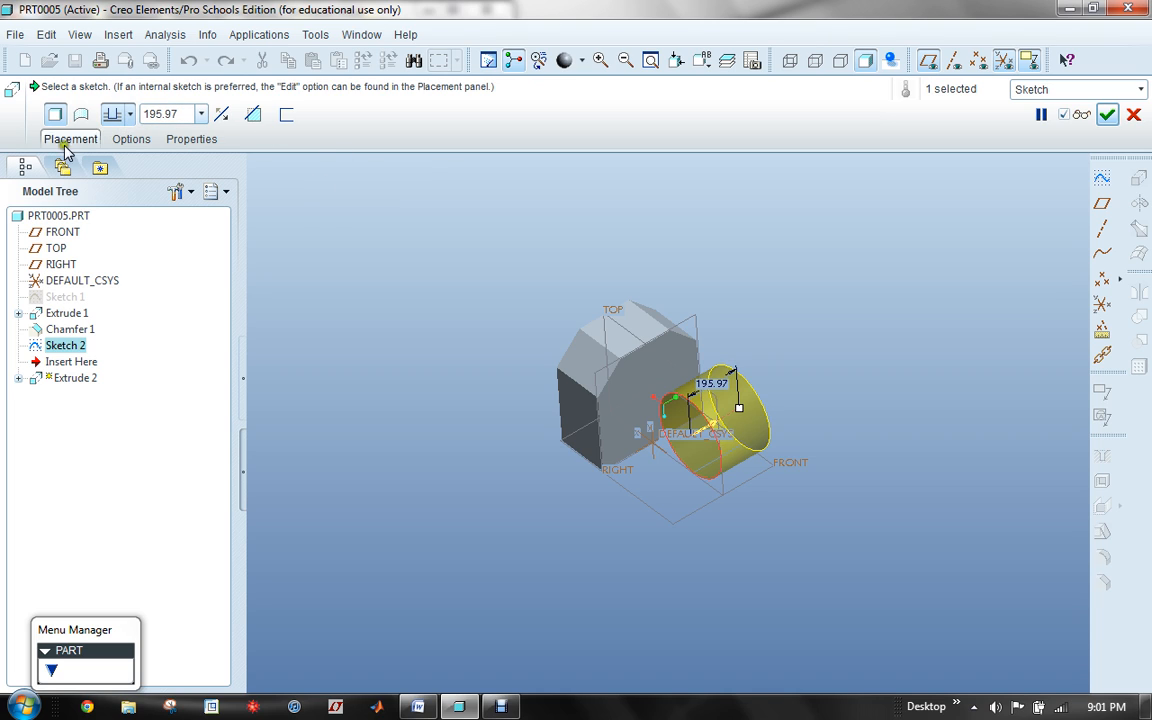
left_click(129, 116)
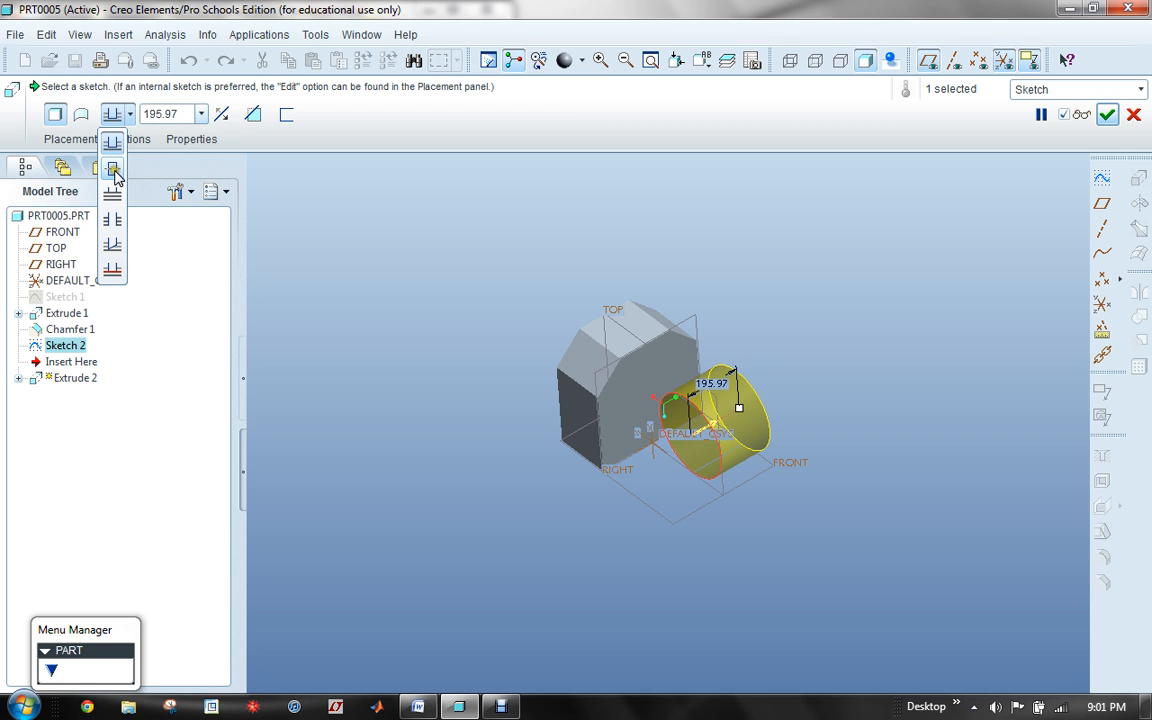
left_click(114, 172)
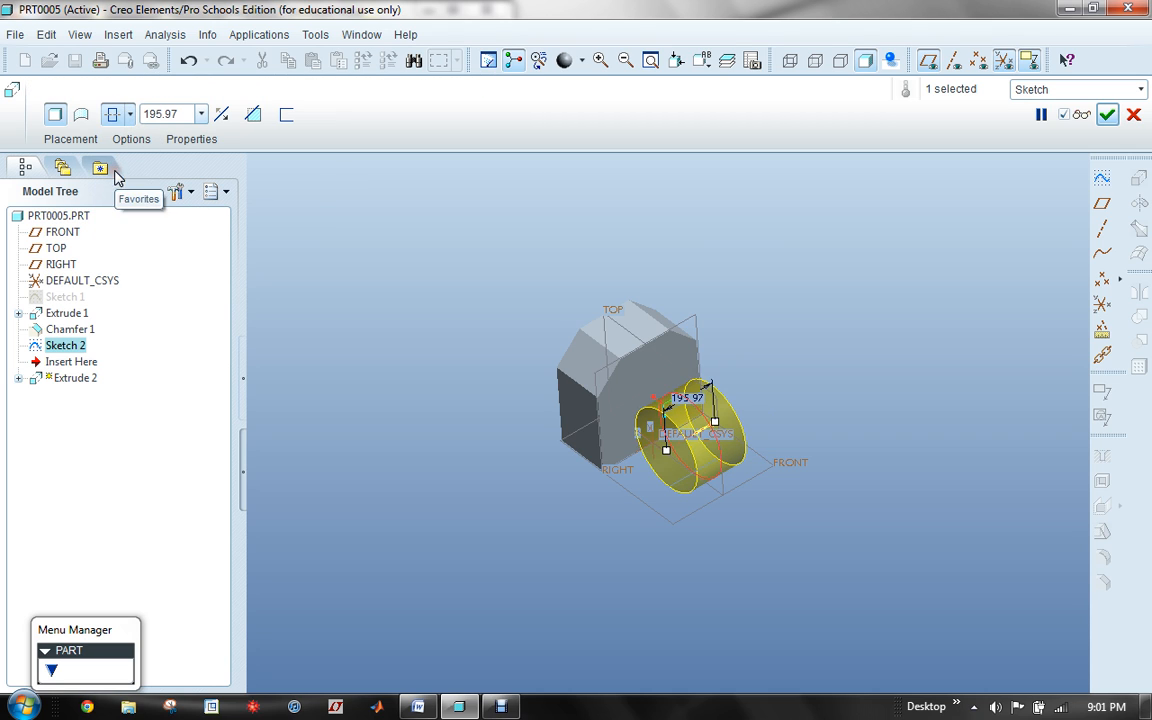
left_click(202, 115)
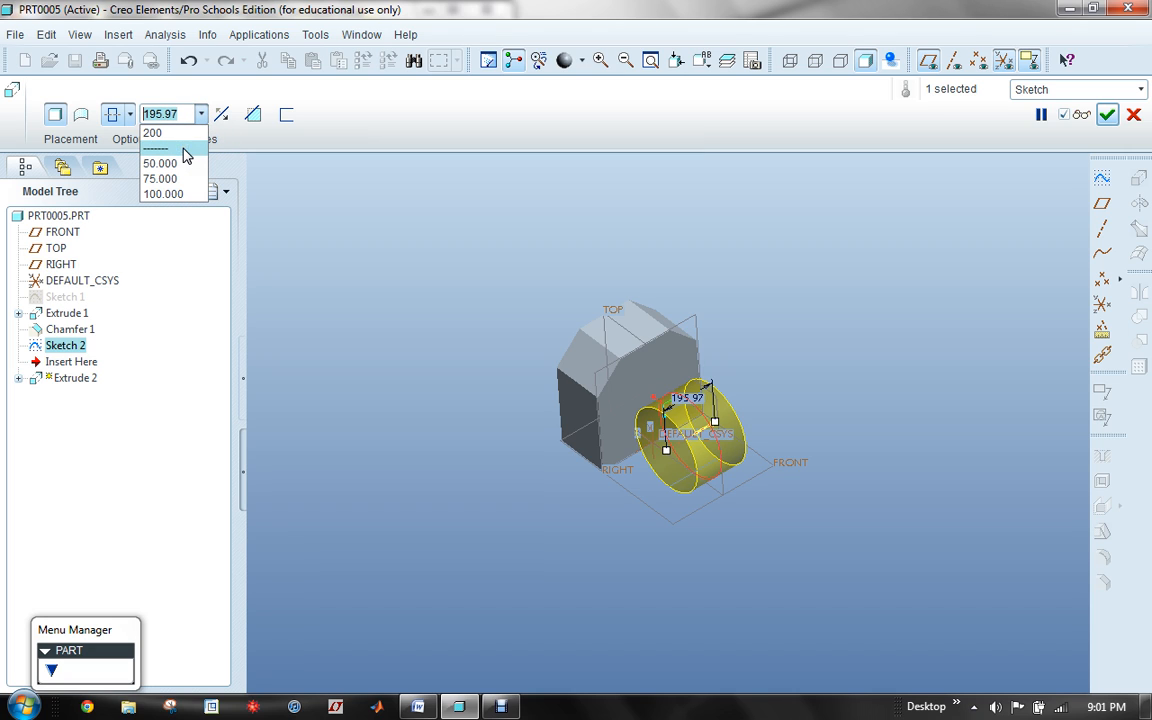
left_click(160, 133)
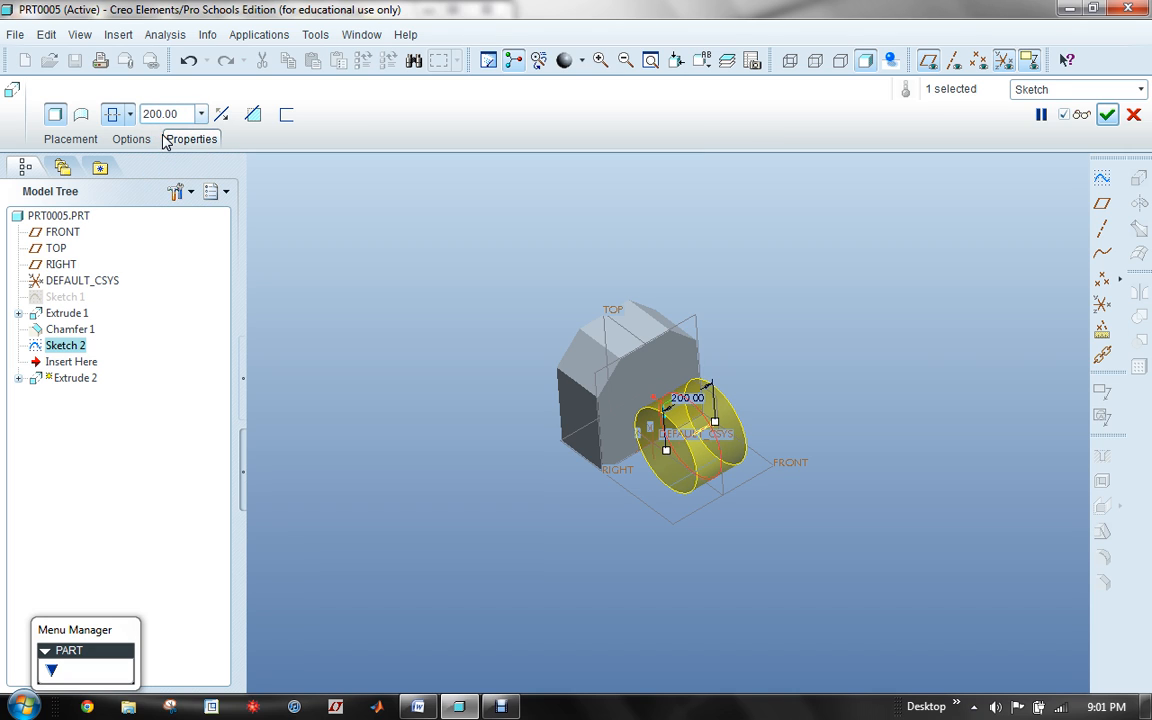
left_click_drag(179, 114, 140, 114)
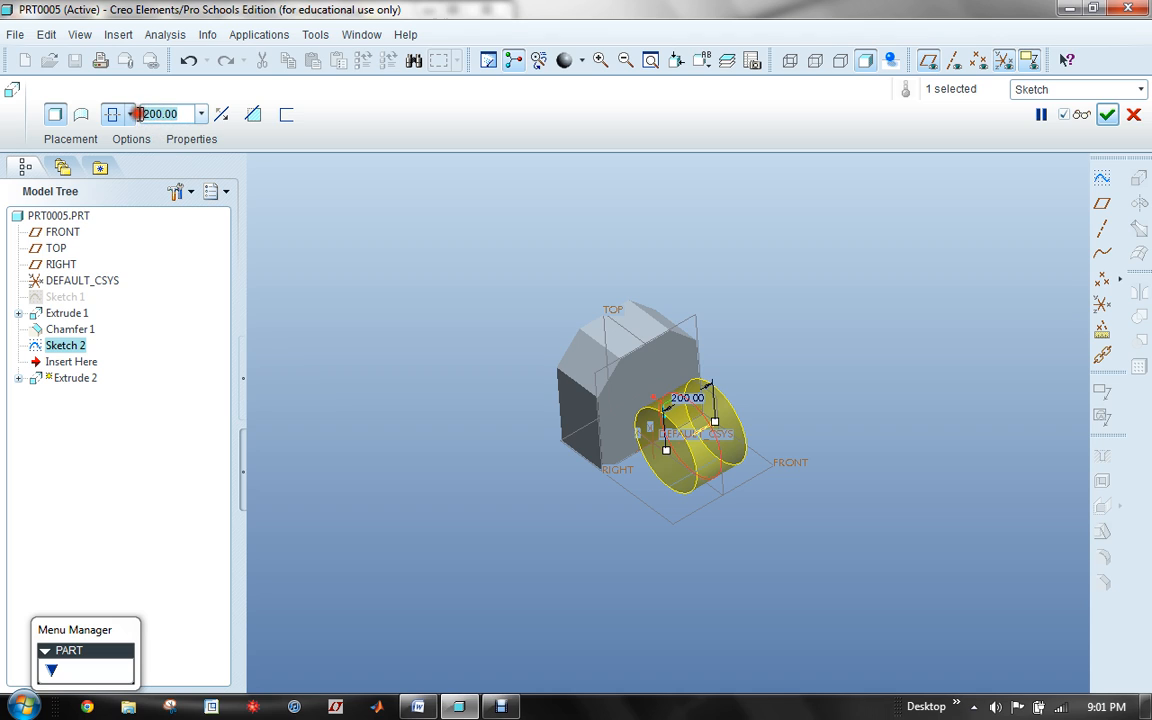
type("400")
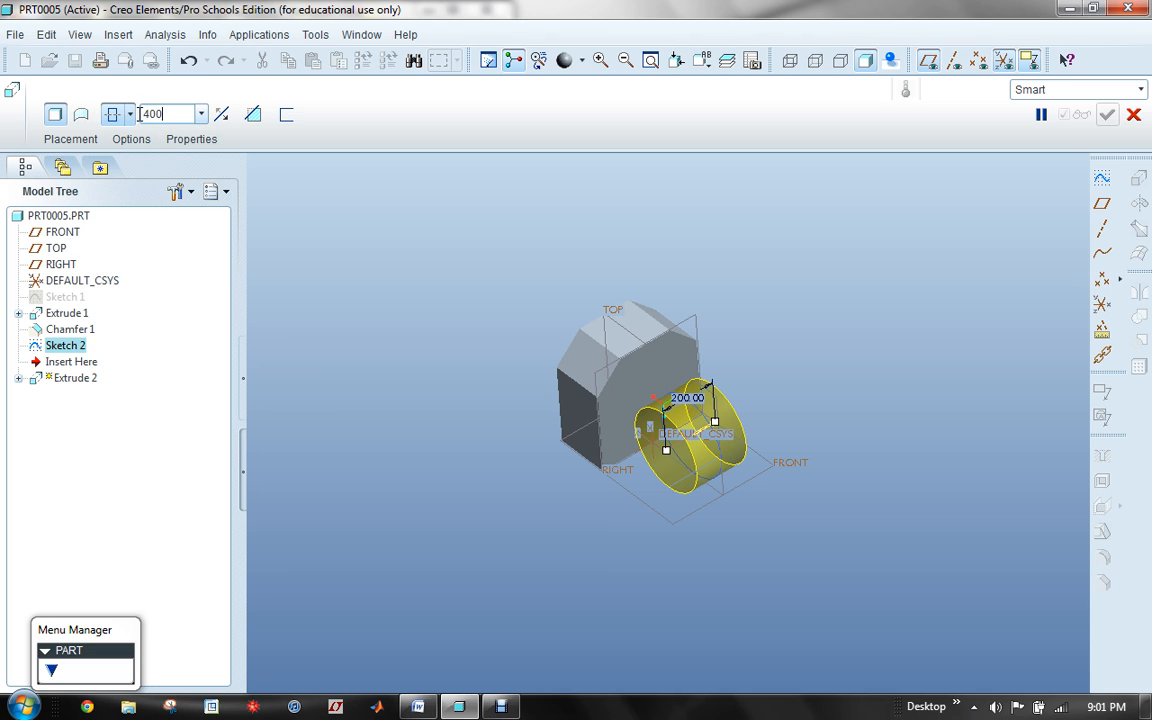
key("Return")
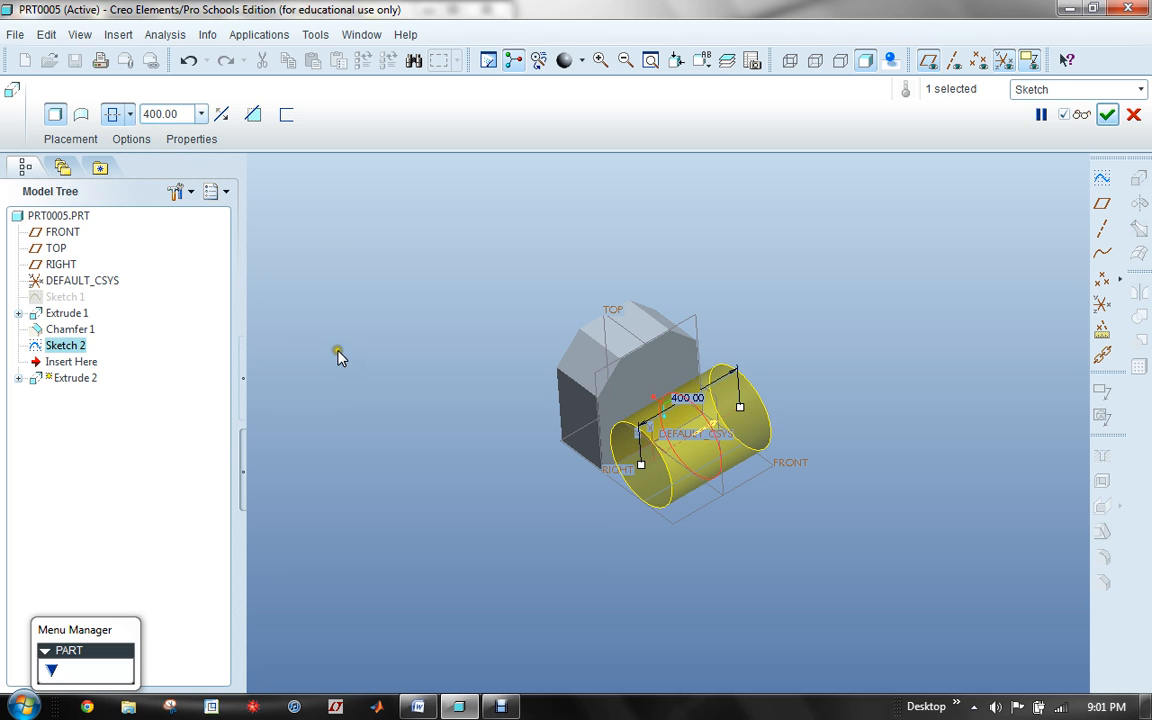
left_click(1107, 118)
middle_click_drag(887, 291, 841, 397)
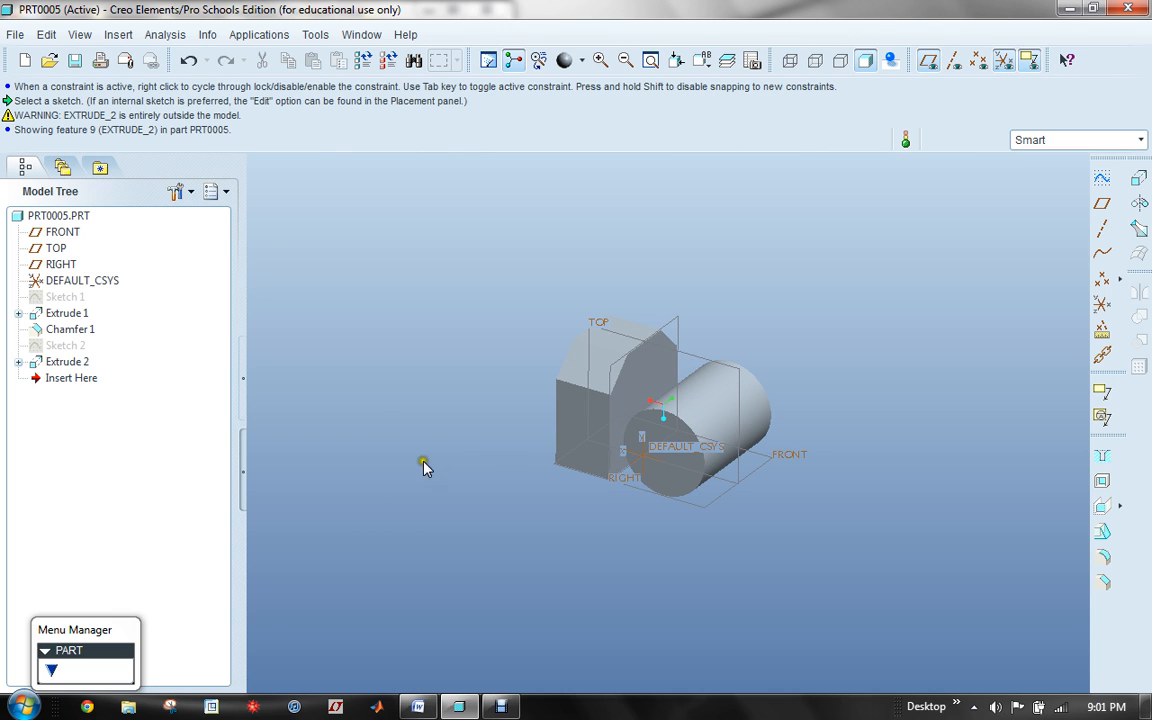
Reopen the cylinder extrusion's circle sketch and add a concentric inner circle about 230 in diameter
left_click(18, 362)
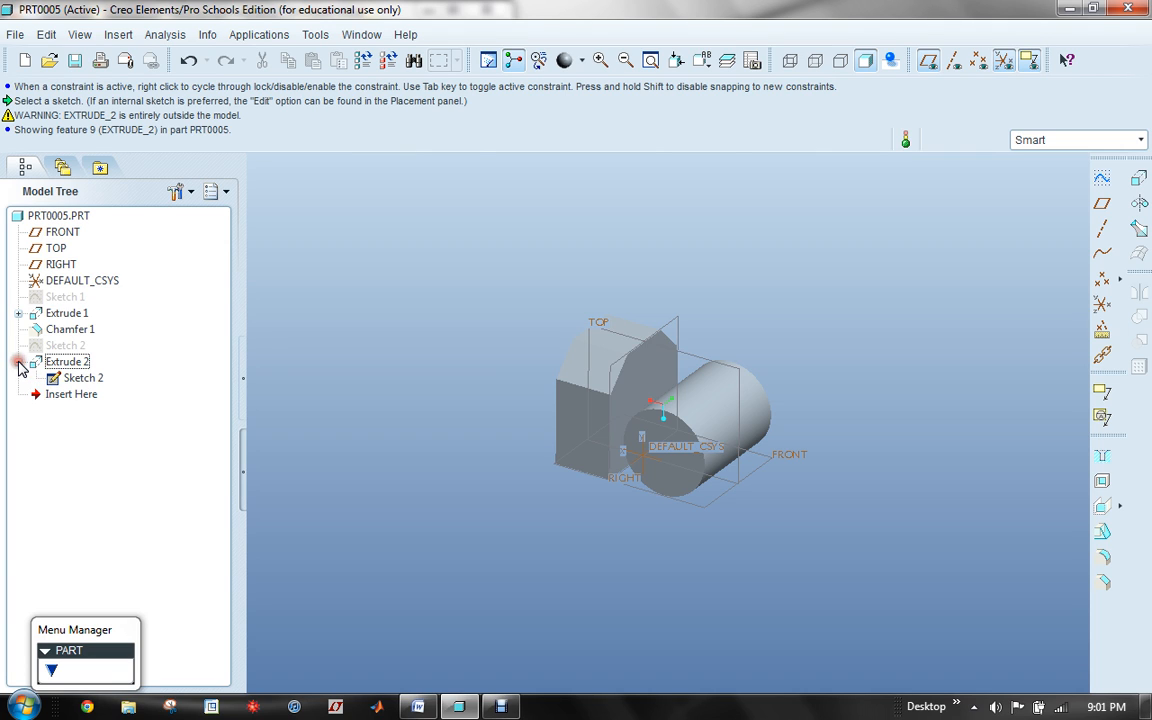
left_click(80, 379)
right_click(80, 384)
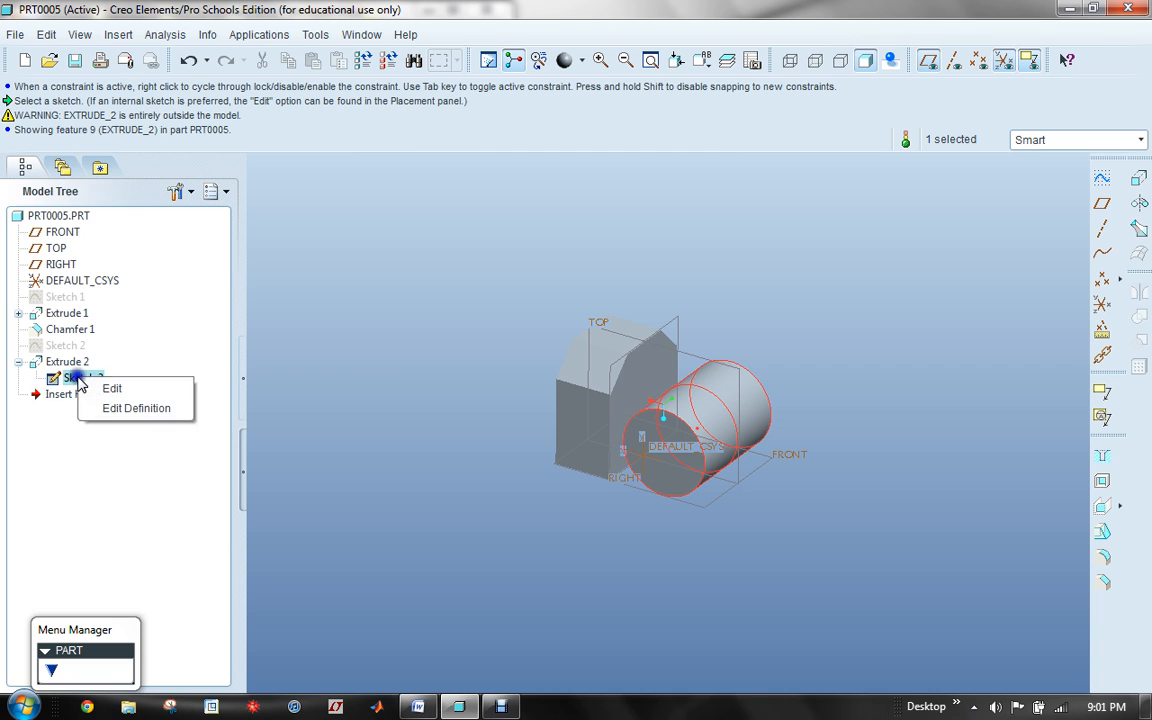
left_click(135, 409)
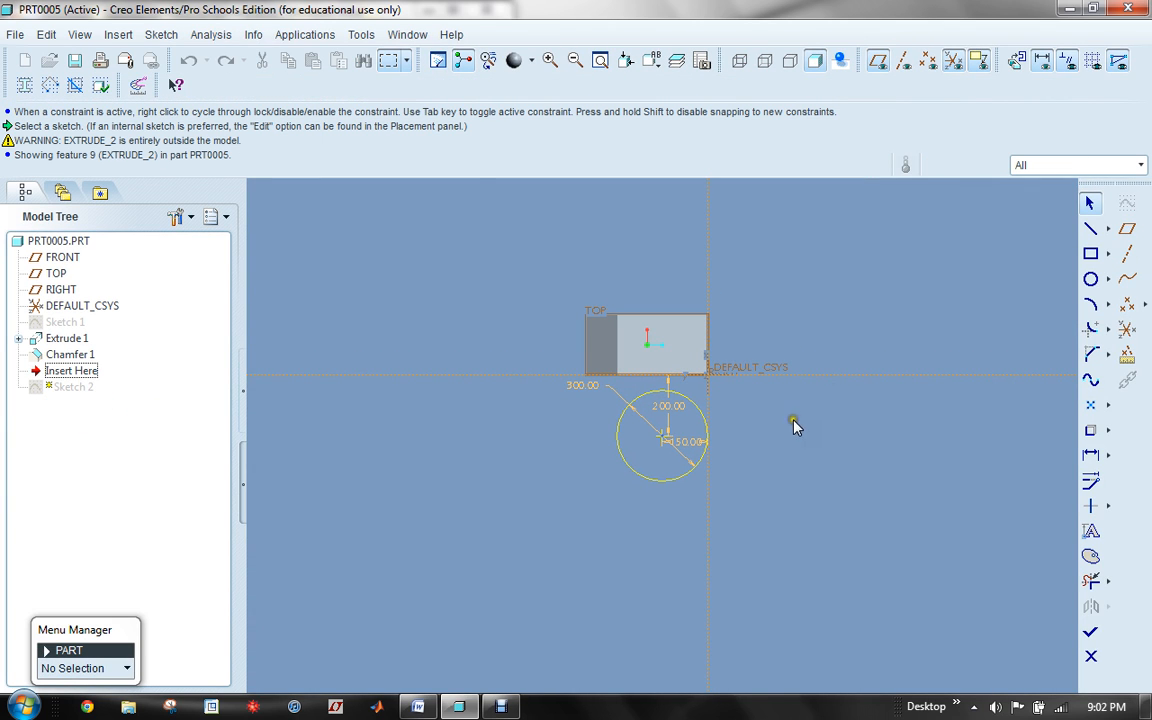
scroll(683, 450, "up", 4)
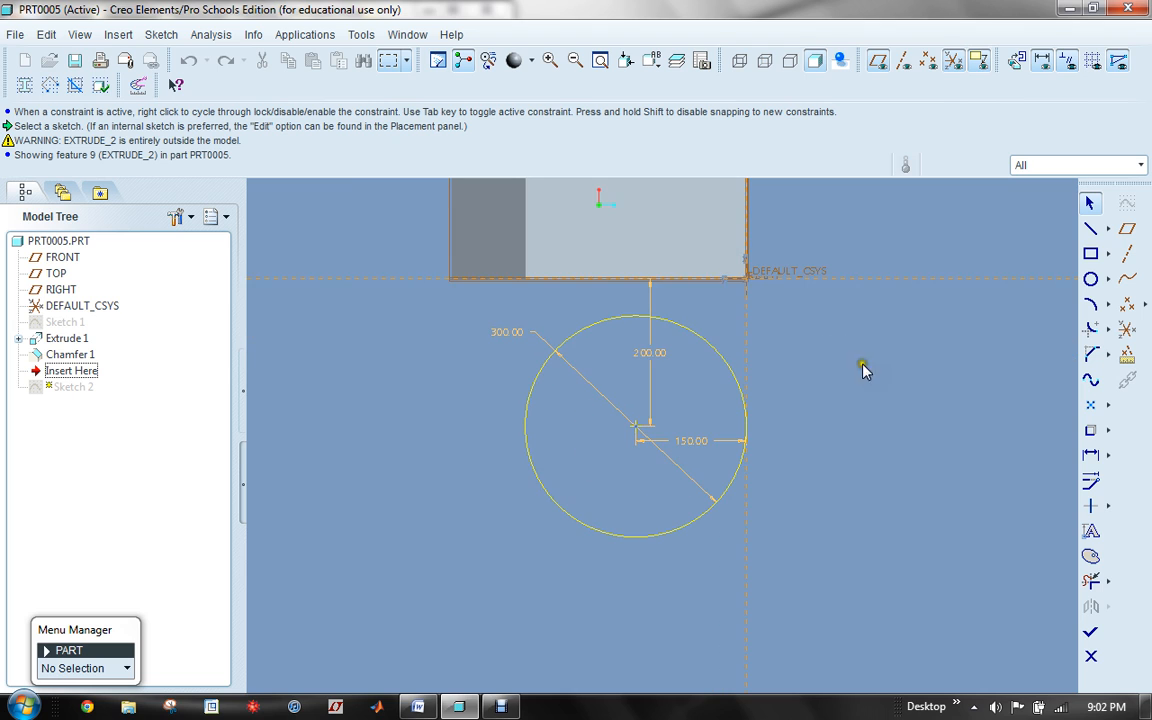
left_click(1090, 279)
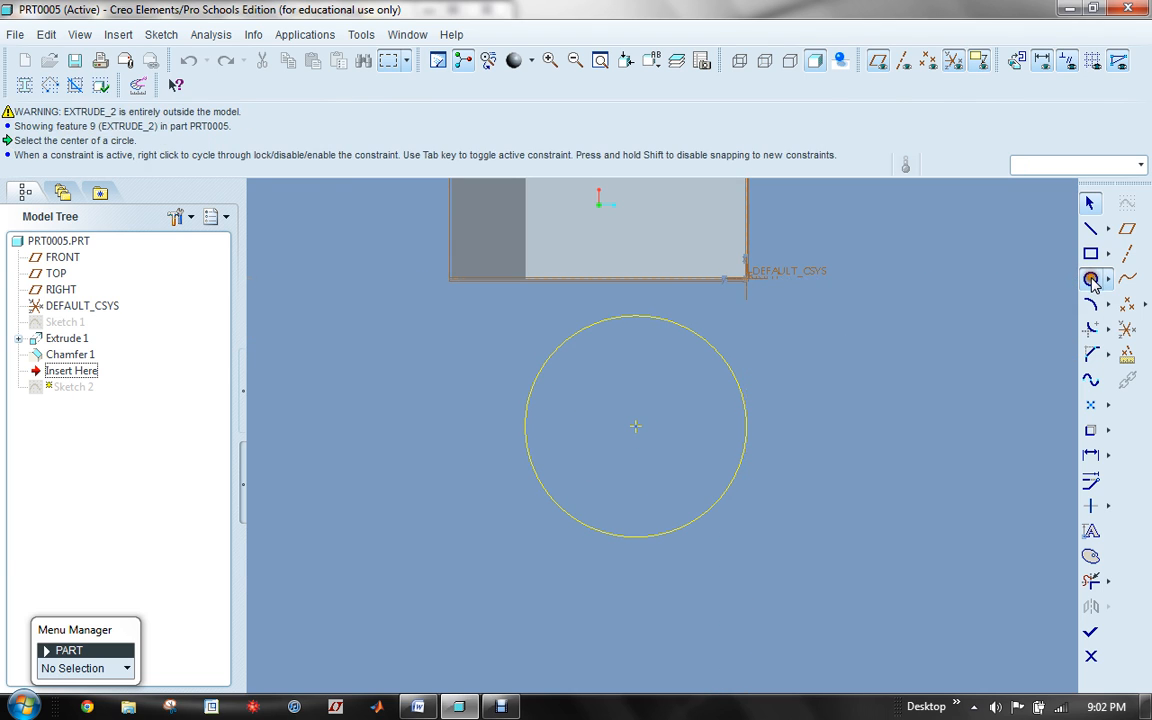
left_click(635, 426)
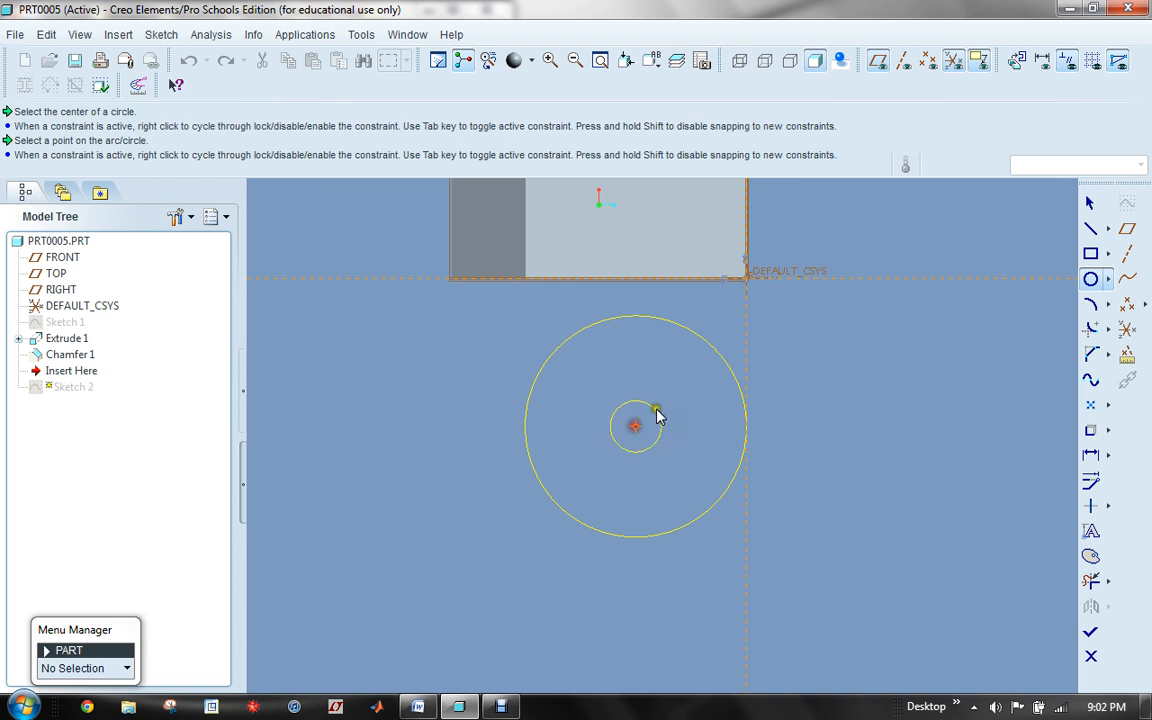
left_click(700, 376)
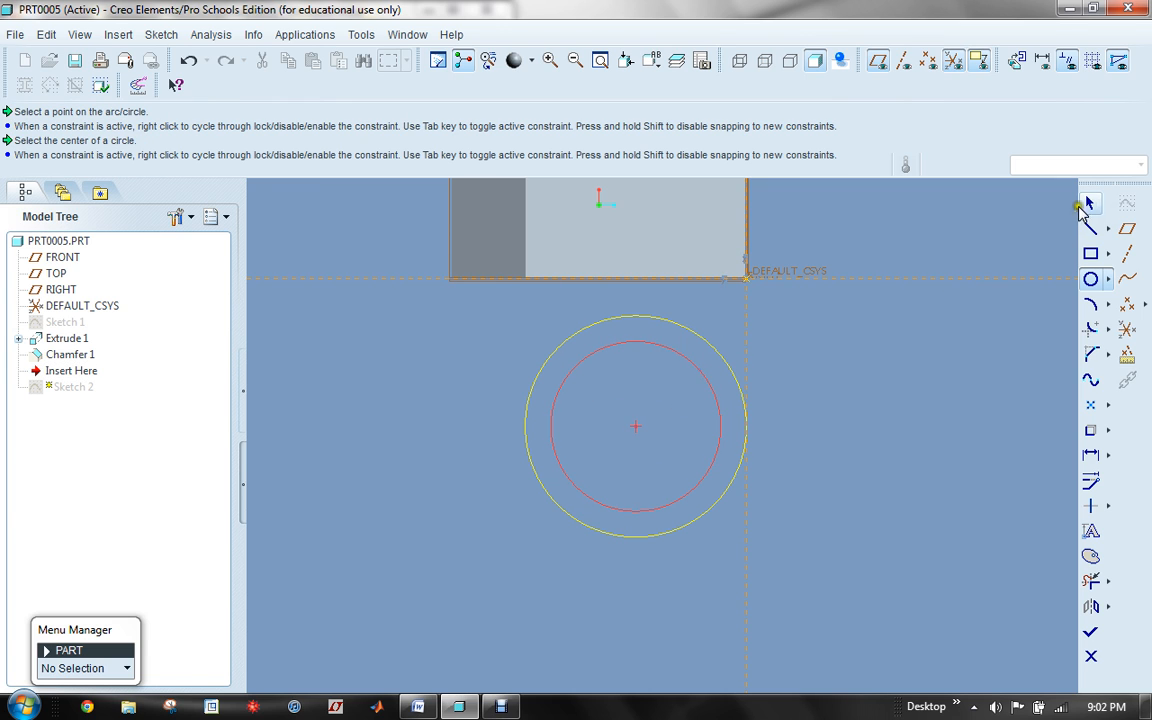
left_click(1092, 201)
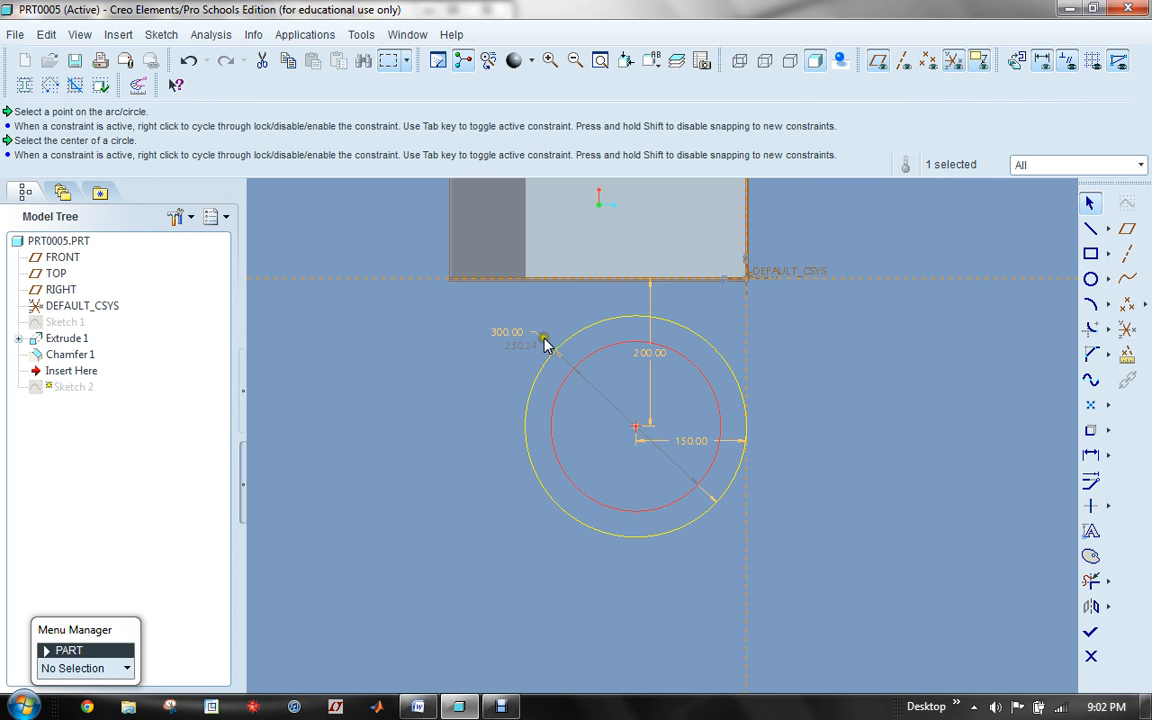
Set the inner circle's diameter to 200 and finish the sketch to hollow the cylinder
left_click_drag(521, 357, 447, 478)
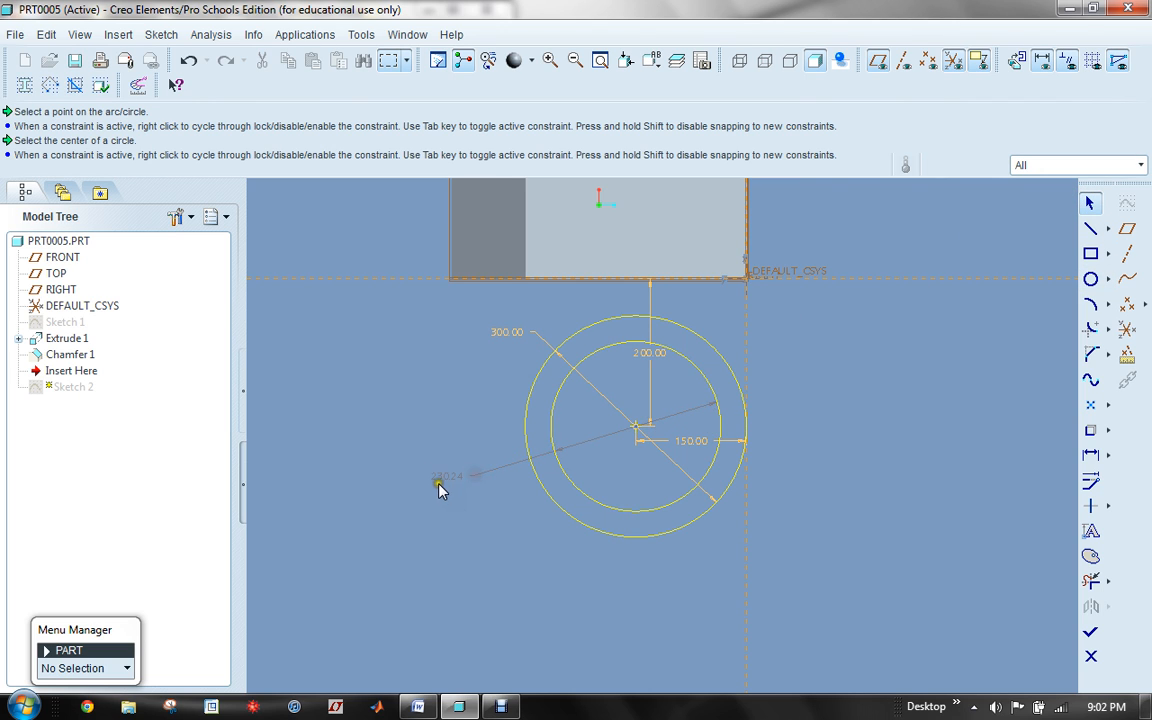
double_click(442, 480)
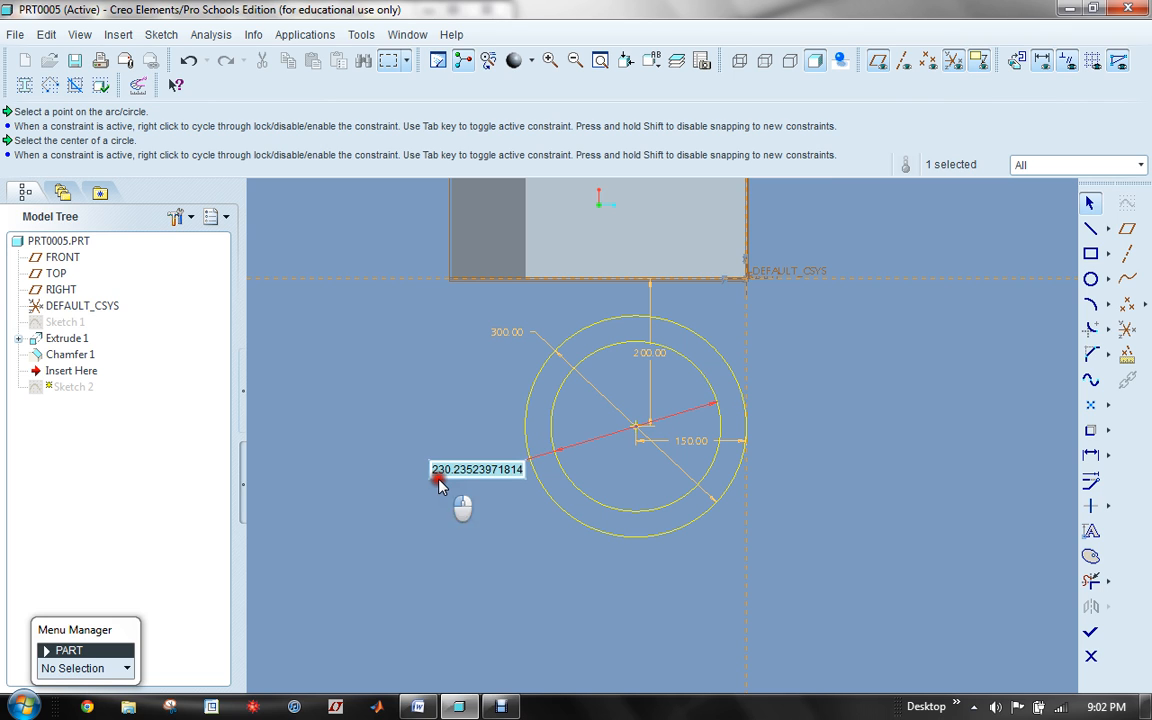
type("200")
key("Return")
mouse_move(485, 489)
middle_mouse_down()
mouse_move(597, 414)
mouse_move(607, 373)
mouse_move(599, 425)
middle_mouse_up()
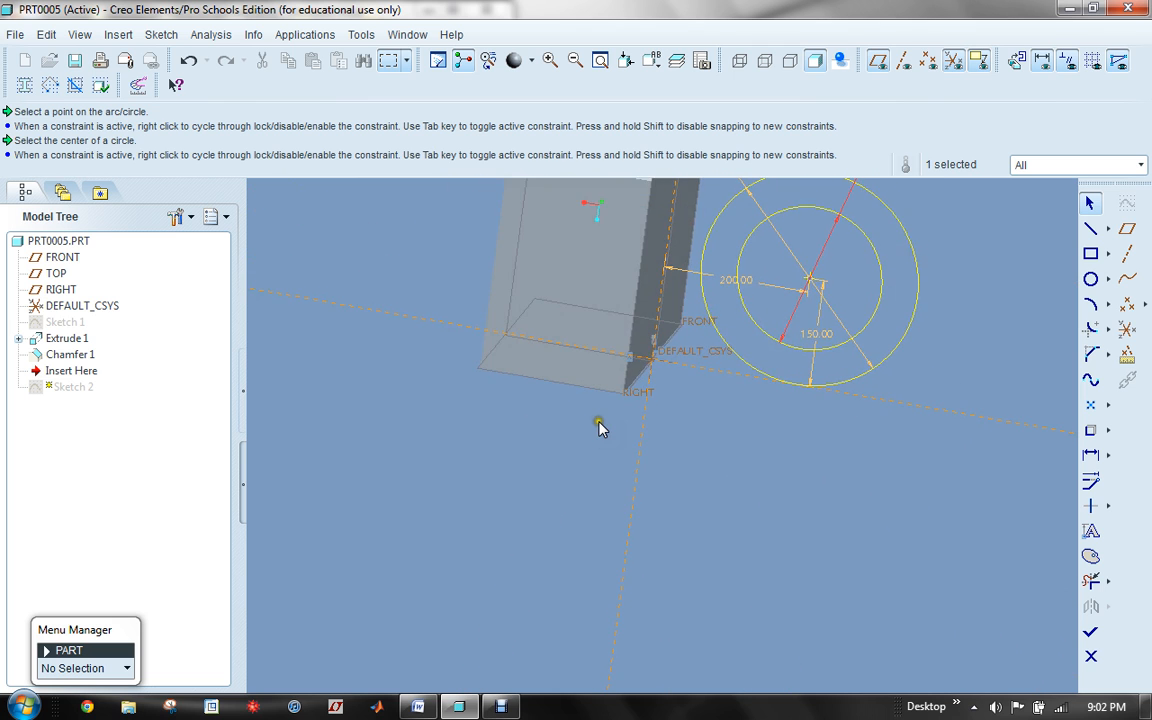
scroll(600, 426, "up", 3)
scroll(587, 199, "down", 1)
scroll(587, 204, "down", 1)
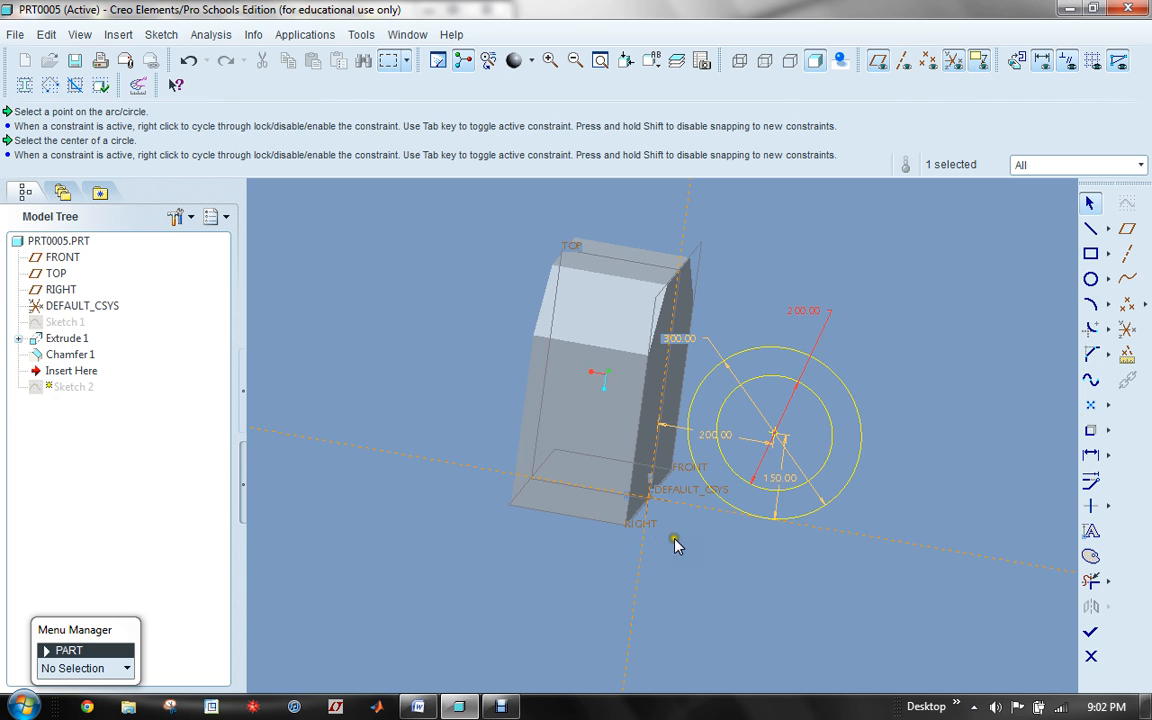
left_click(1091, 634)
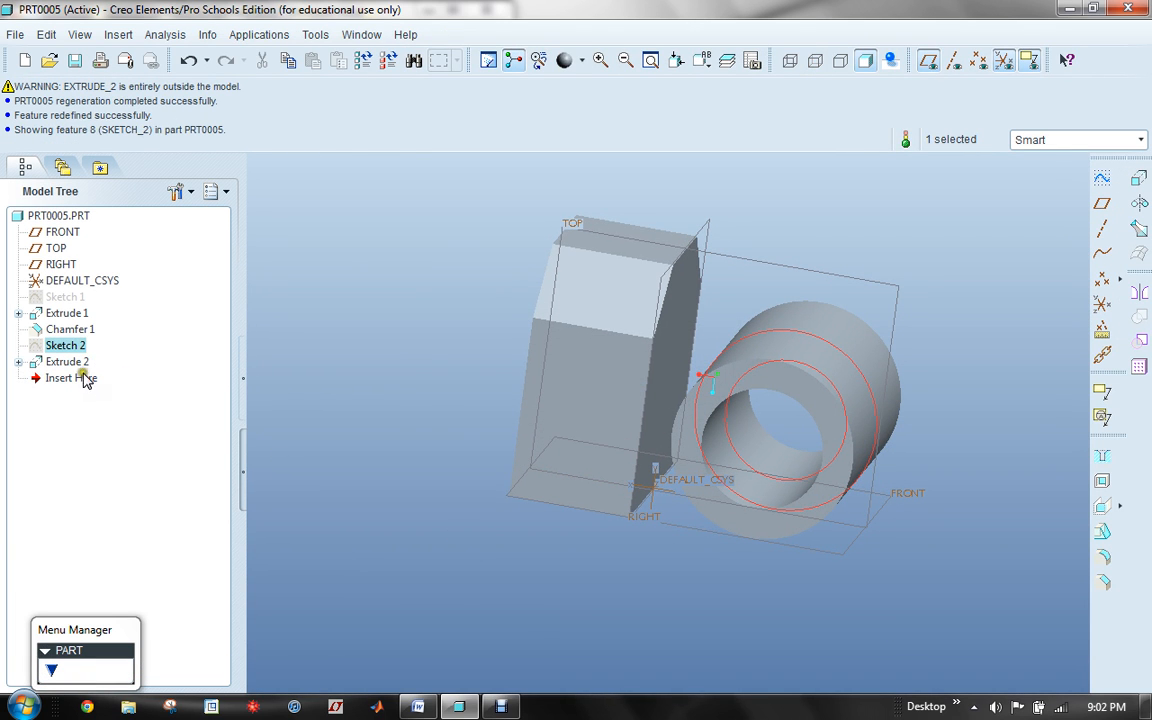
middle_click_drag(451, 510, 422, 532)
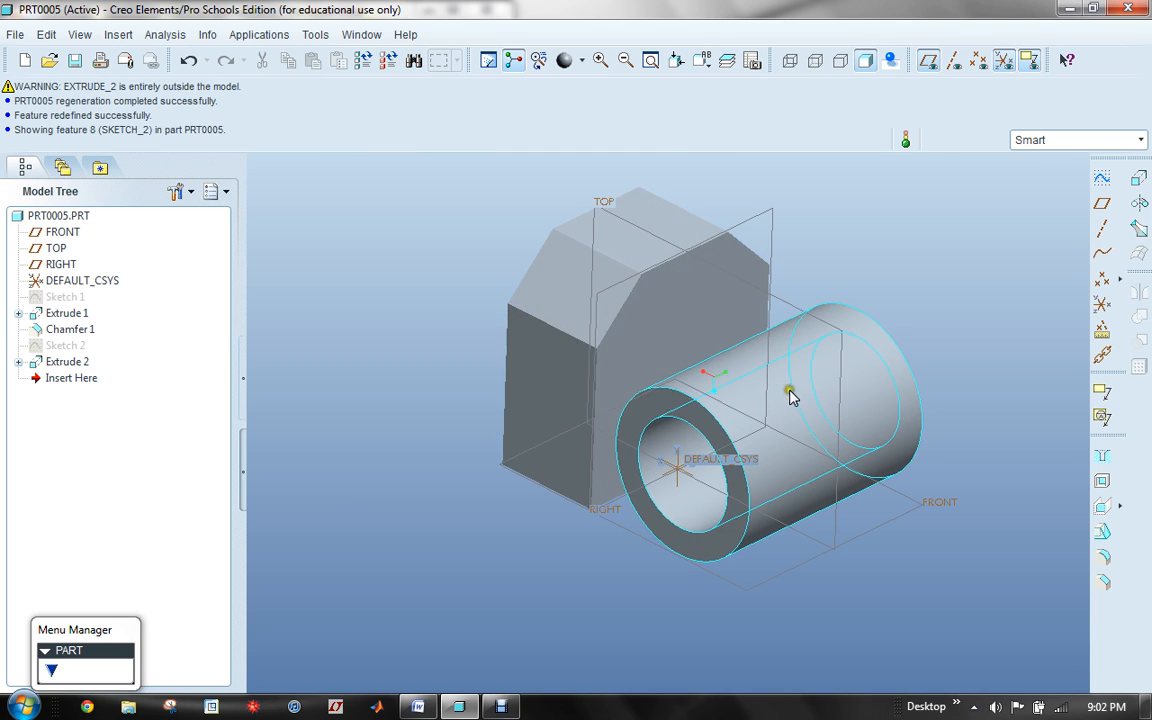
left_click(339, 434)
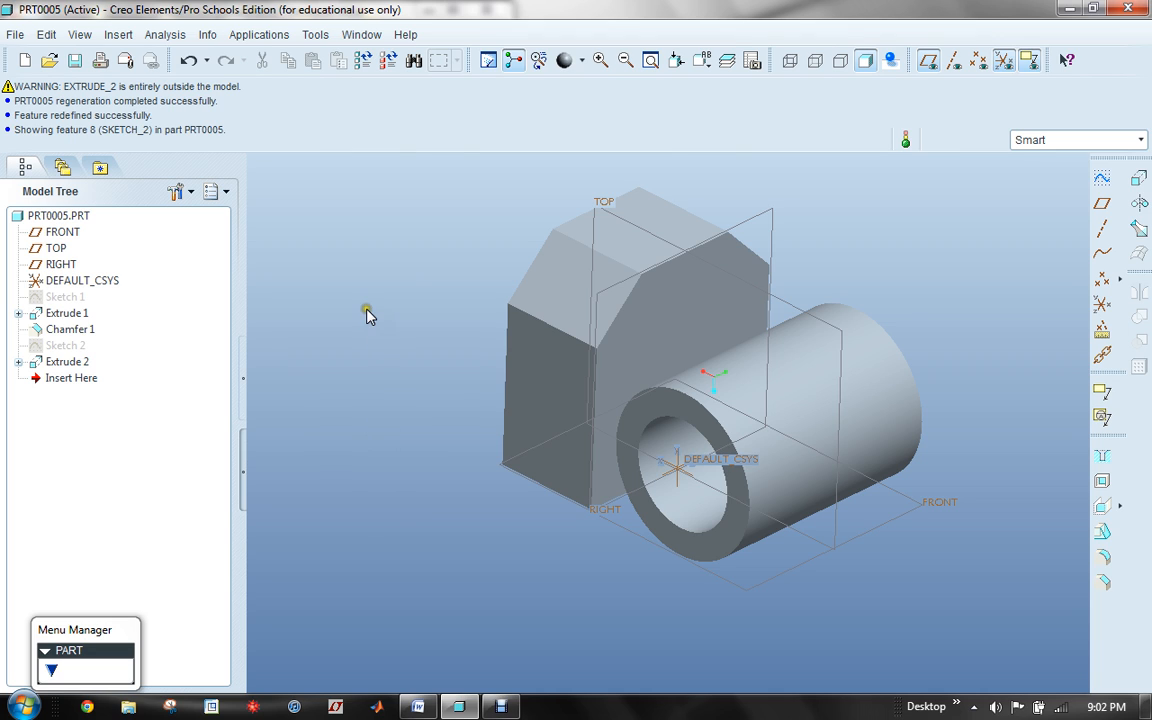
Show the model with hidden lines and hide the default coordinate system and the FRONT and RIGHT datum planes
left_click(816, 62)
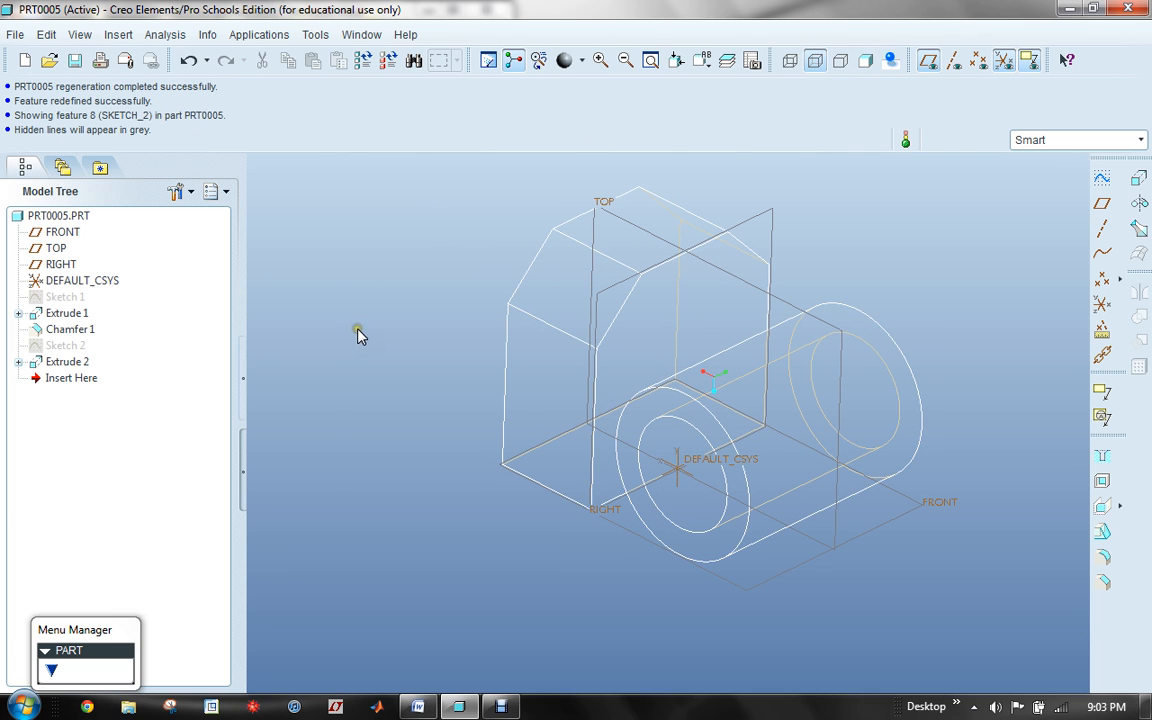
right_click(62, 285)
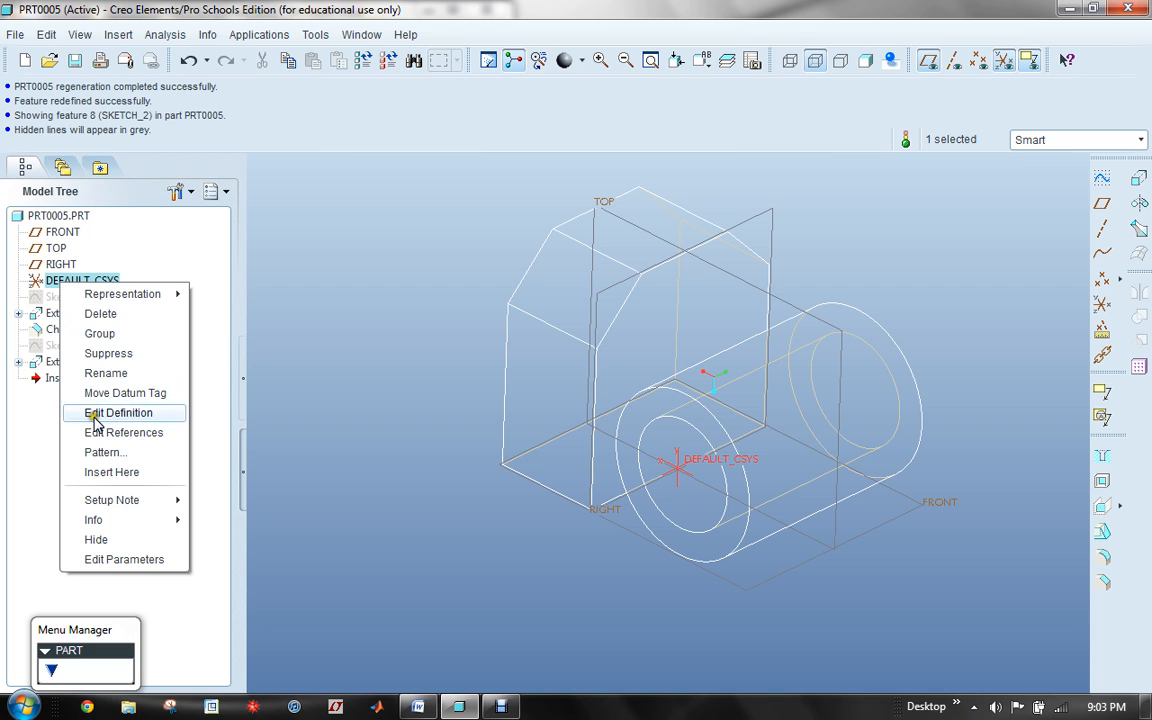
left_click(97, 540)
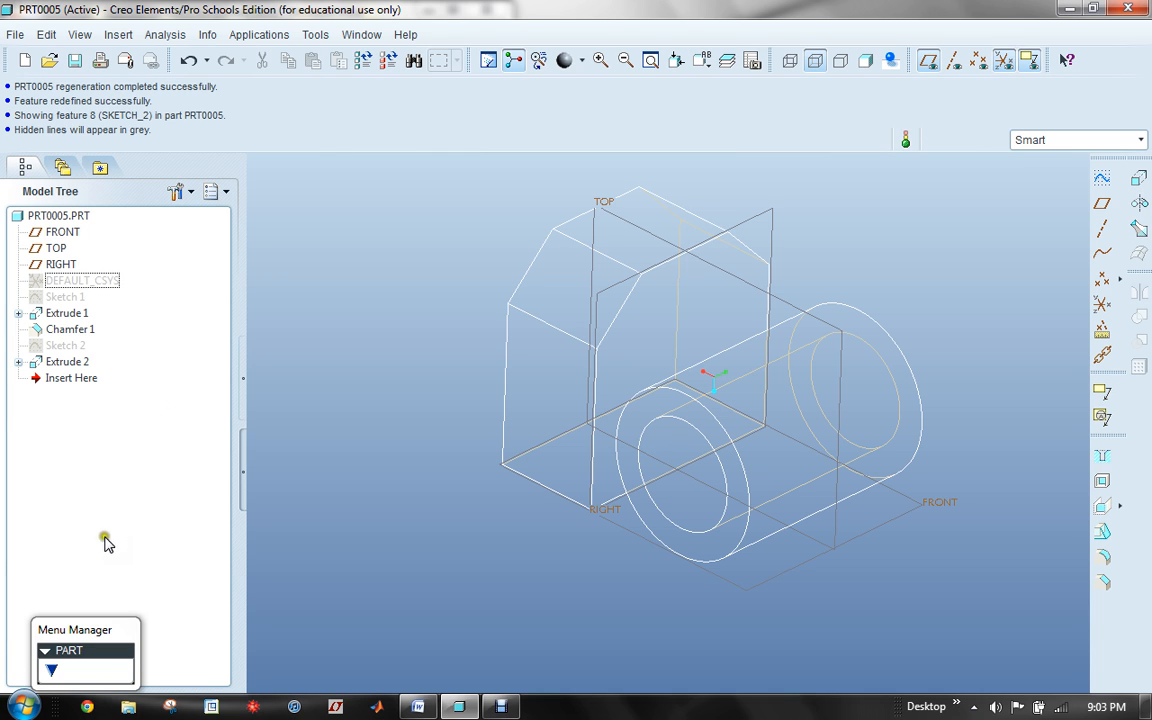
right_click(57, 233)
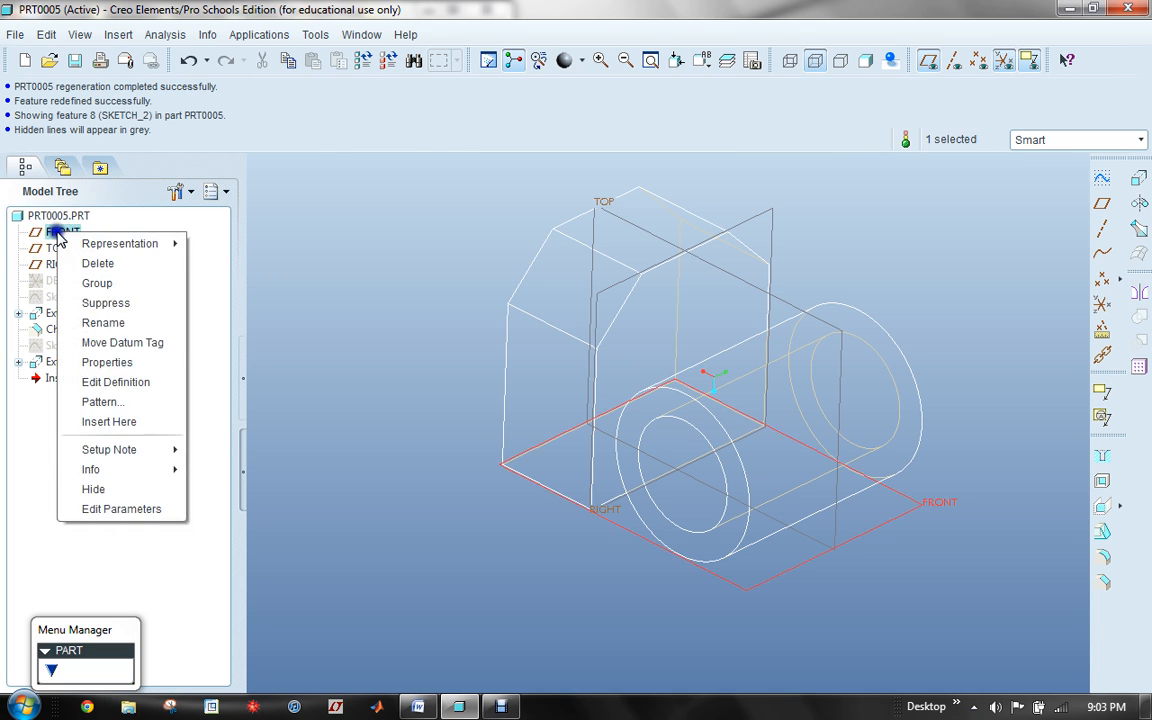
left_click(95, 489)
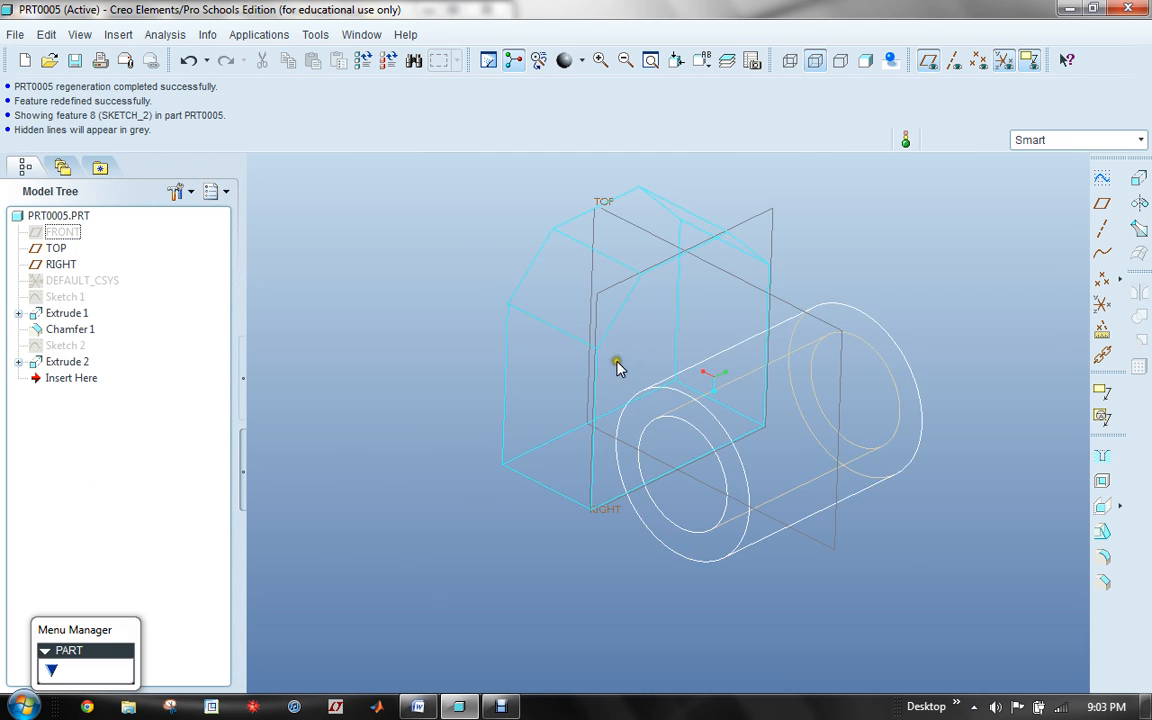
right_click(55, 266)
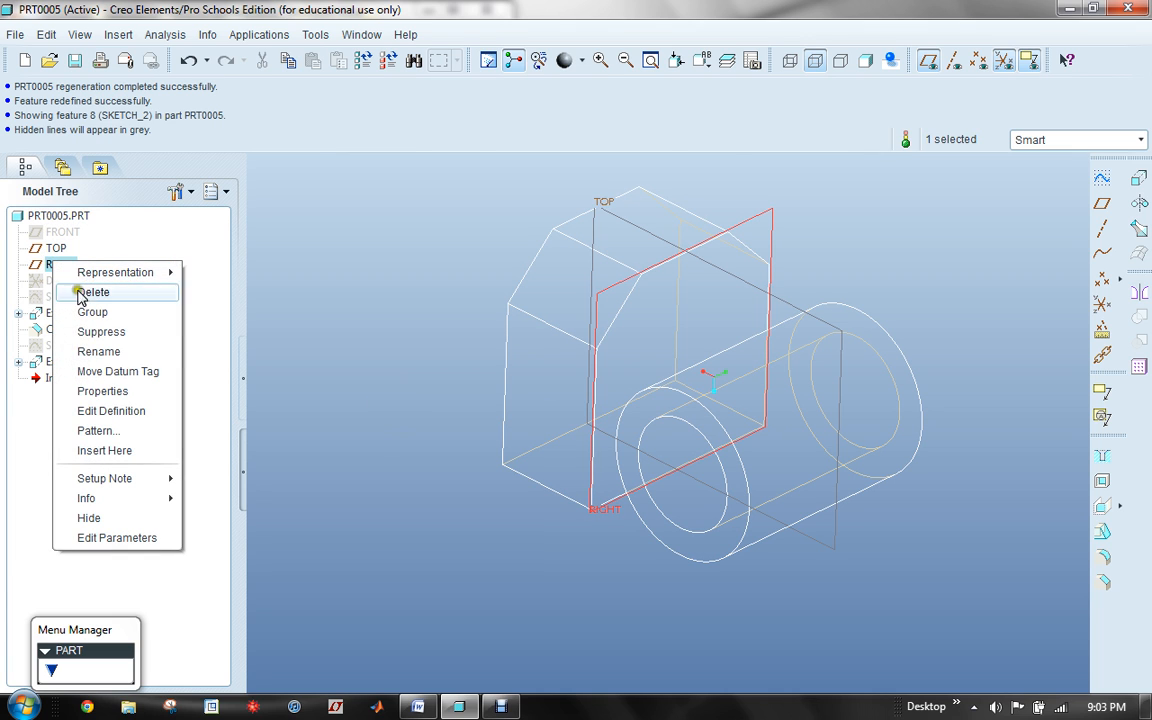
left_click(105, 519)
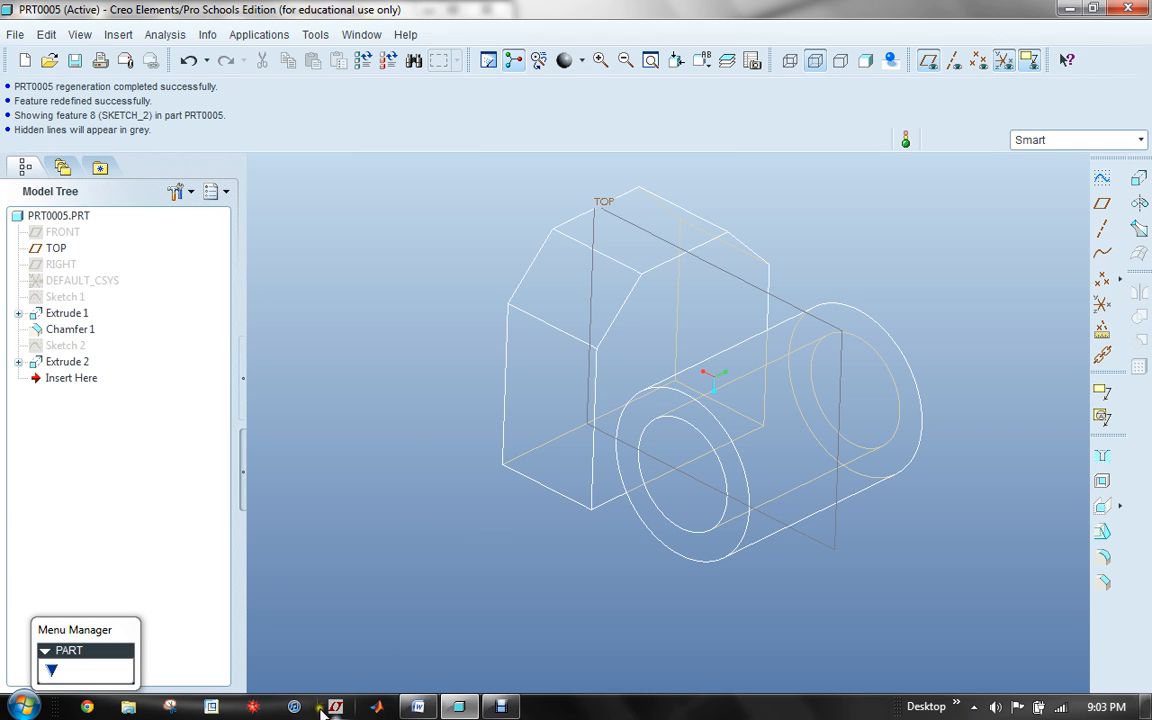
Consult the isometric drawing in the Word assignment and start a new sketch on the block face that faces the cylinder
left_click(418, 707)
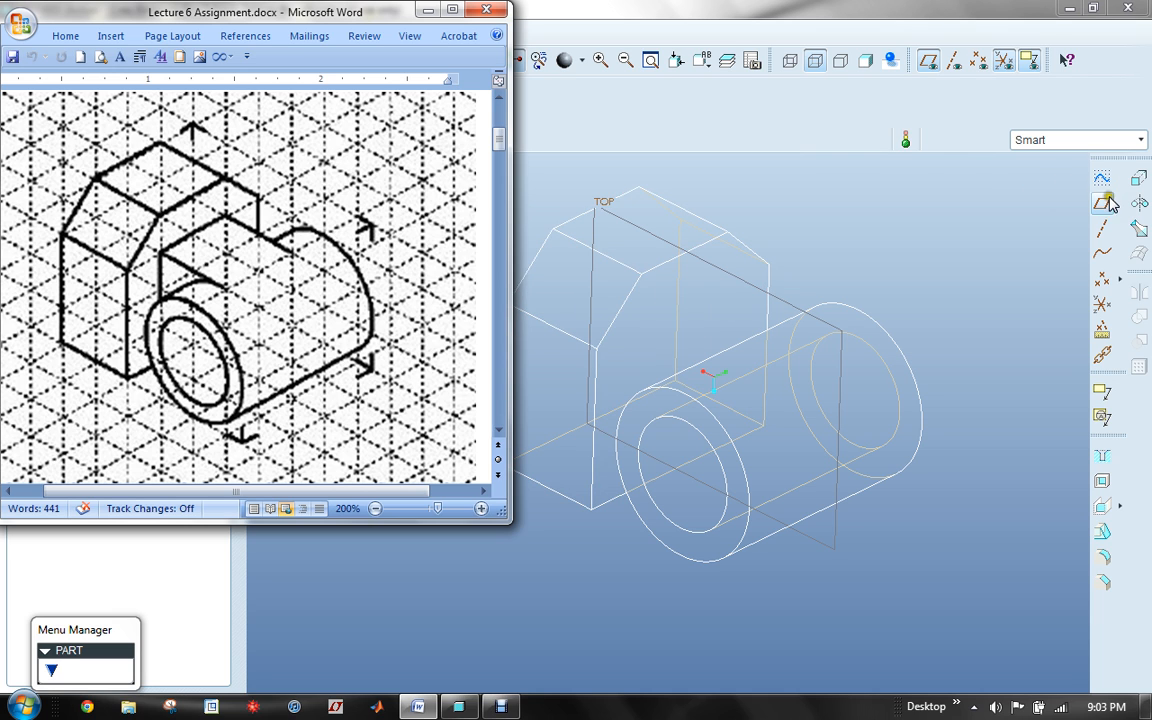
left_click(973, 214)
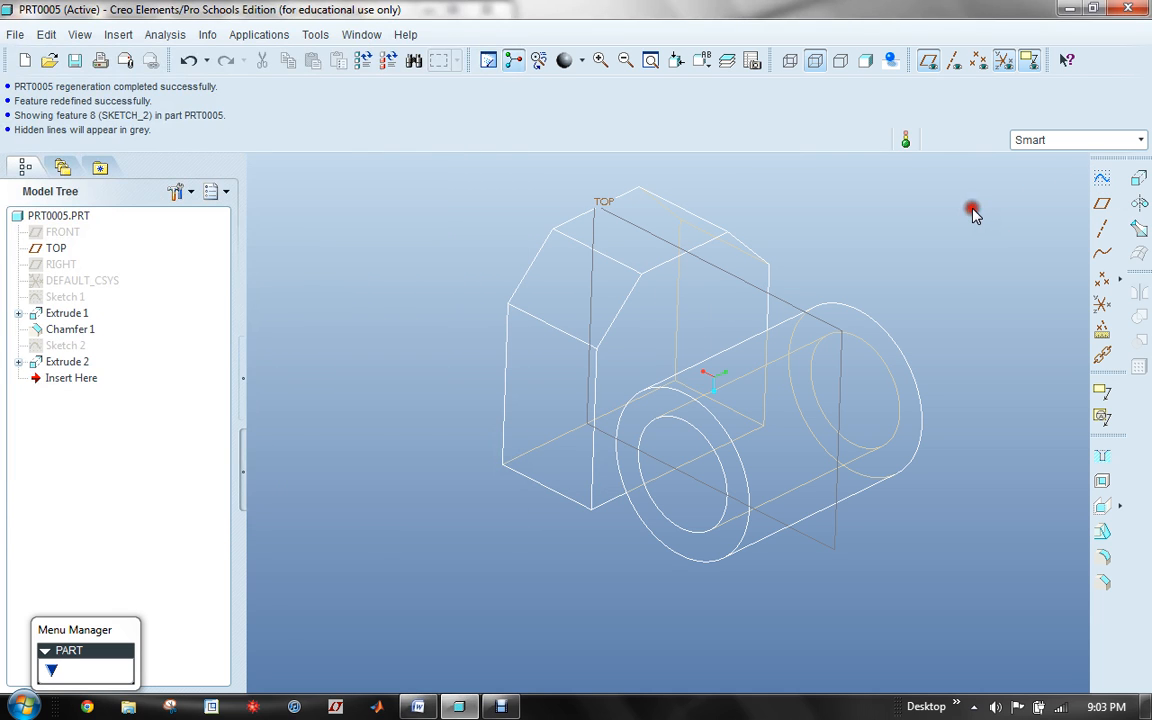
left_click(1102, 178)
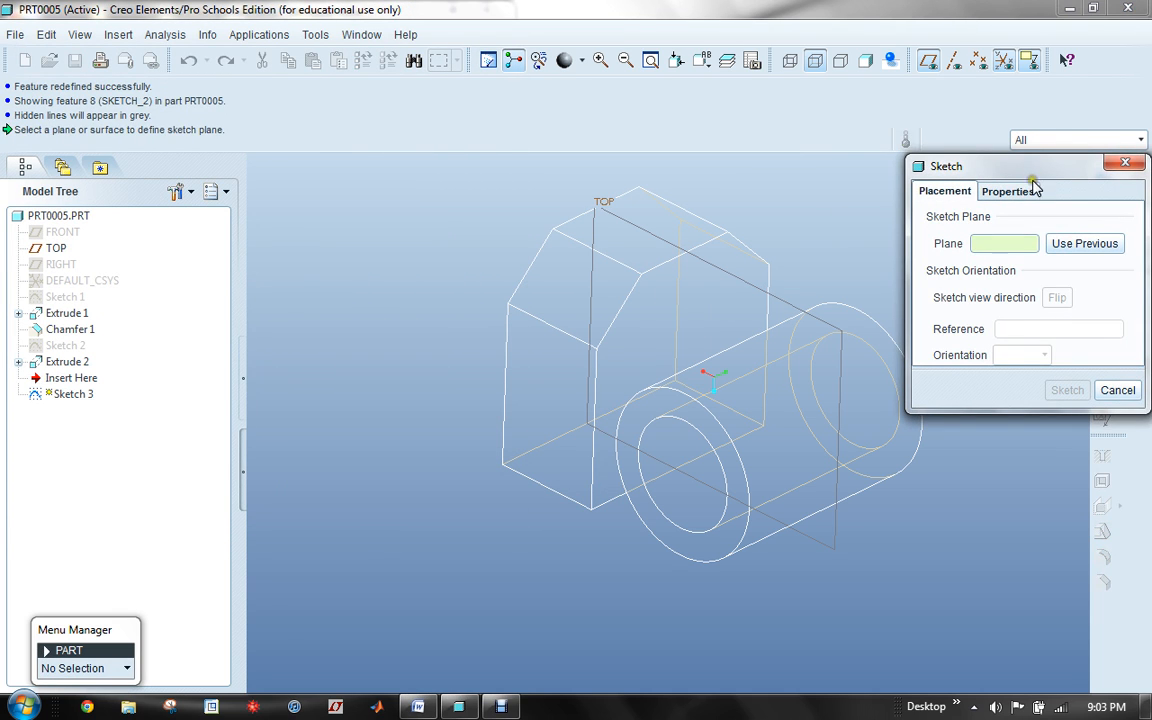
left_click(671, 311)
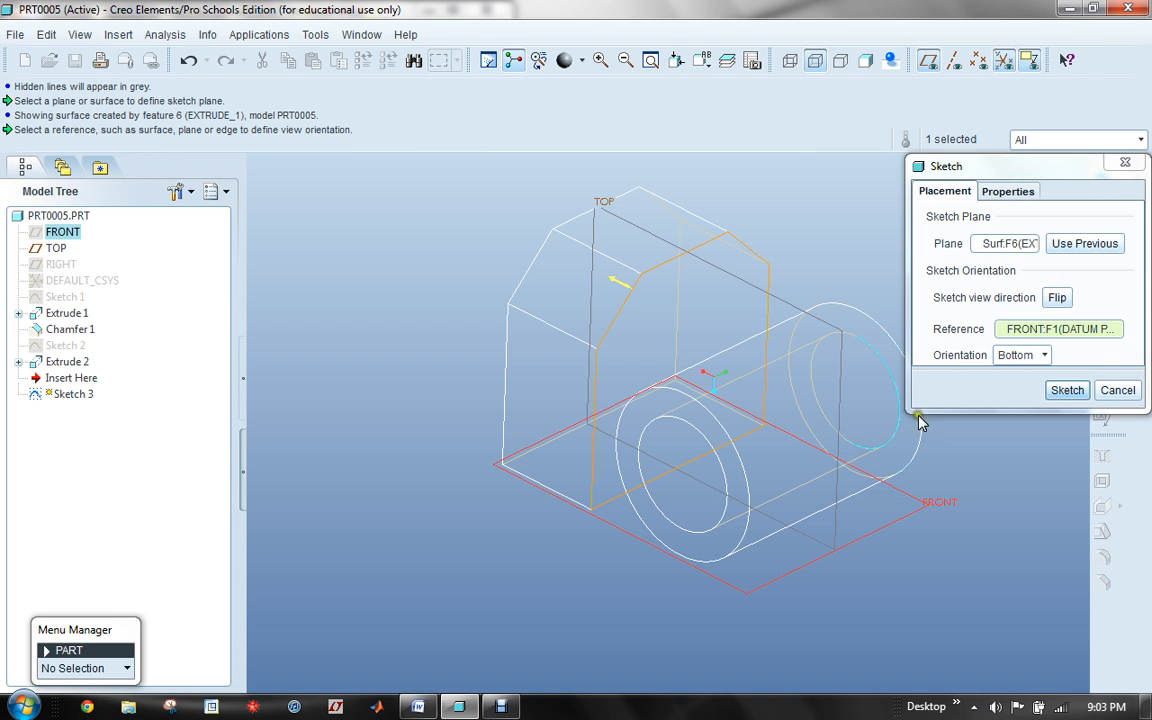
left_click(1066, 391)
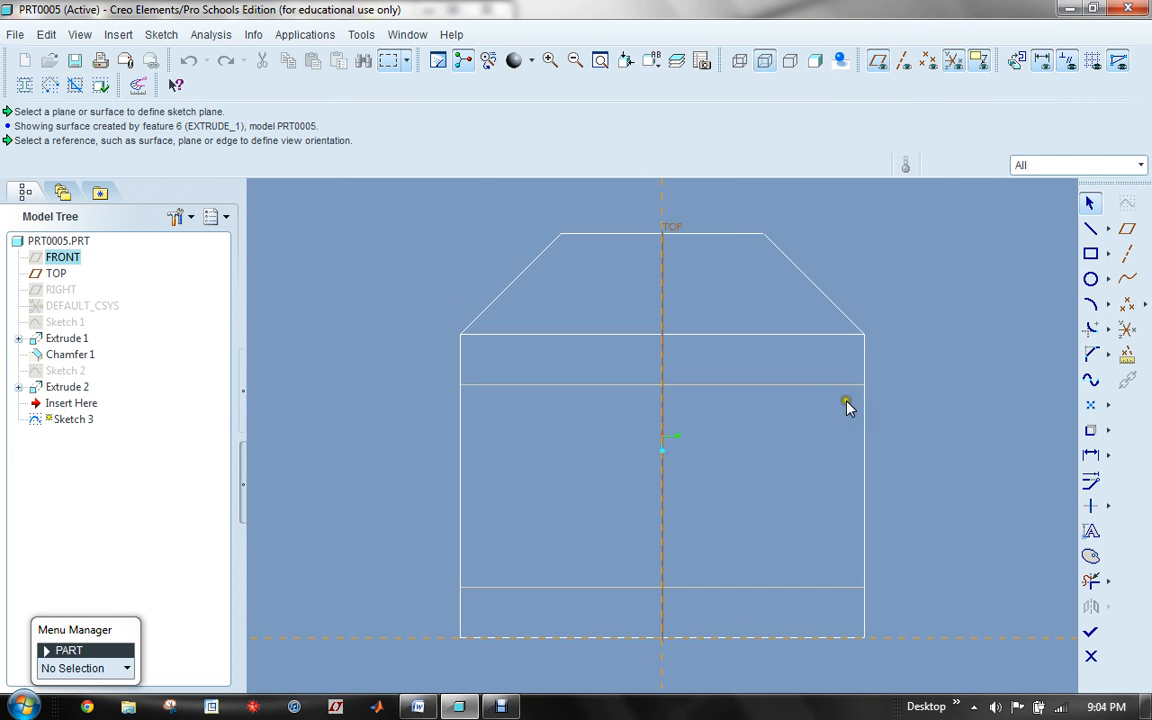
Sketch a tall, narrow rectangle on the block face, spanning the vertical reference line and ending slightly above the horizontal one
scroll(760, 430, "up", 1)
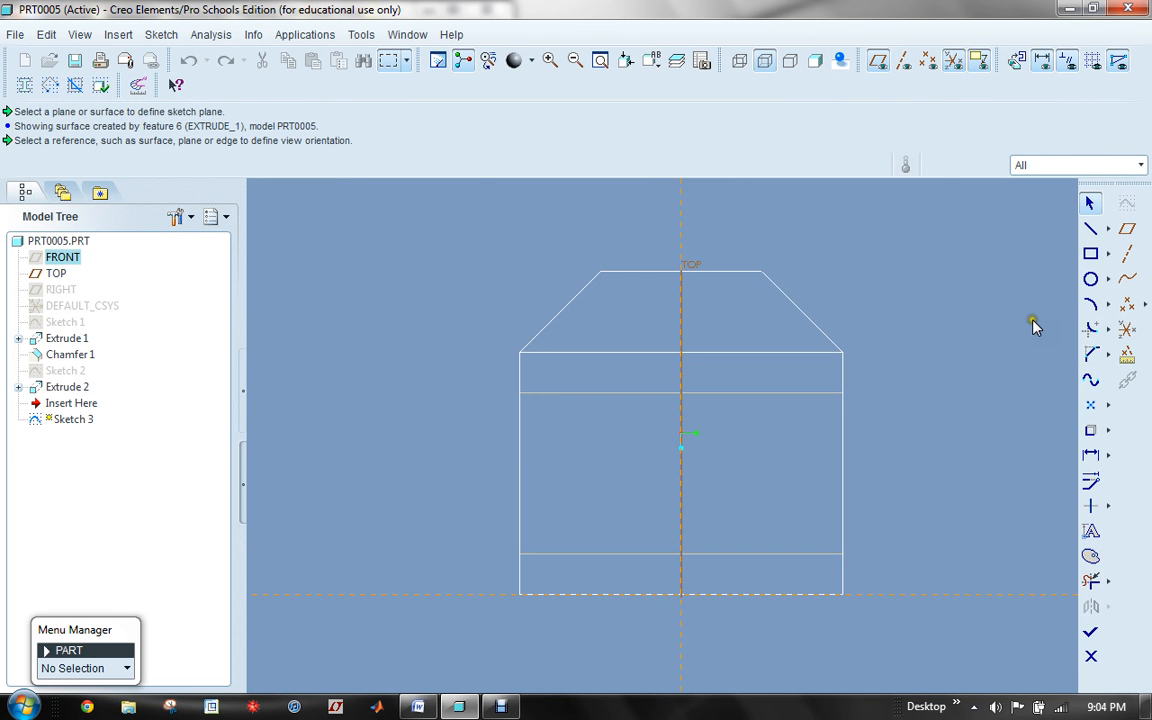
left_click(1090, 253)
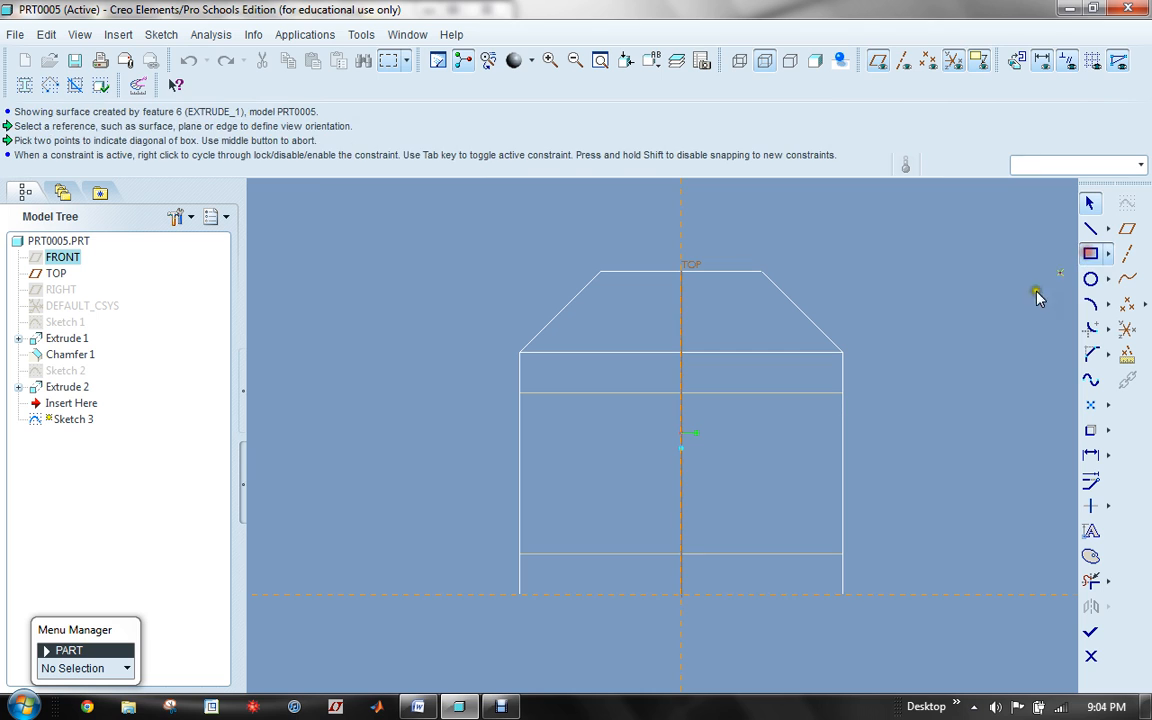
left_click(645, 378)
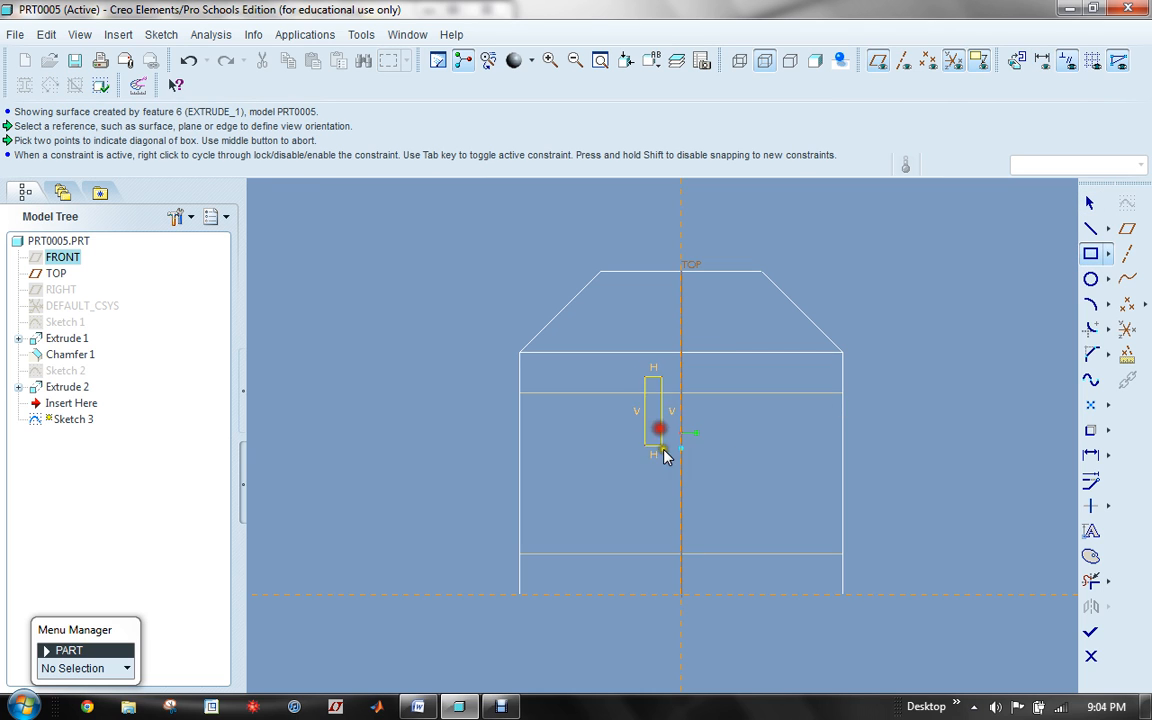
left_click(713, 575)
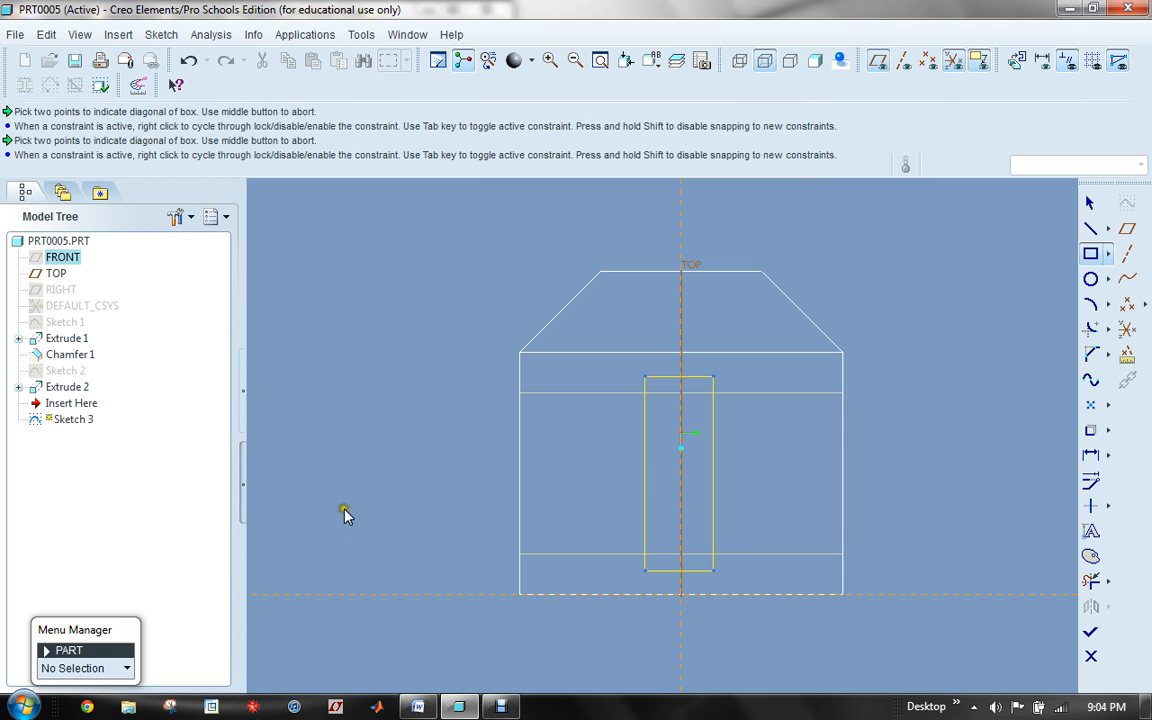
Inspect the rectangle's position relative to the block and cylinder, and apply the saved FRONT view
mouse_move(350, 453)
middle_mouse_down()
mouse_move(352, 442)
mouse_move(375, 460)
mouse_move(380, 485)
mouse_move(346, 437)
mouse_move(381, 488)
middle_mouse_up()
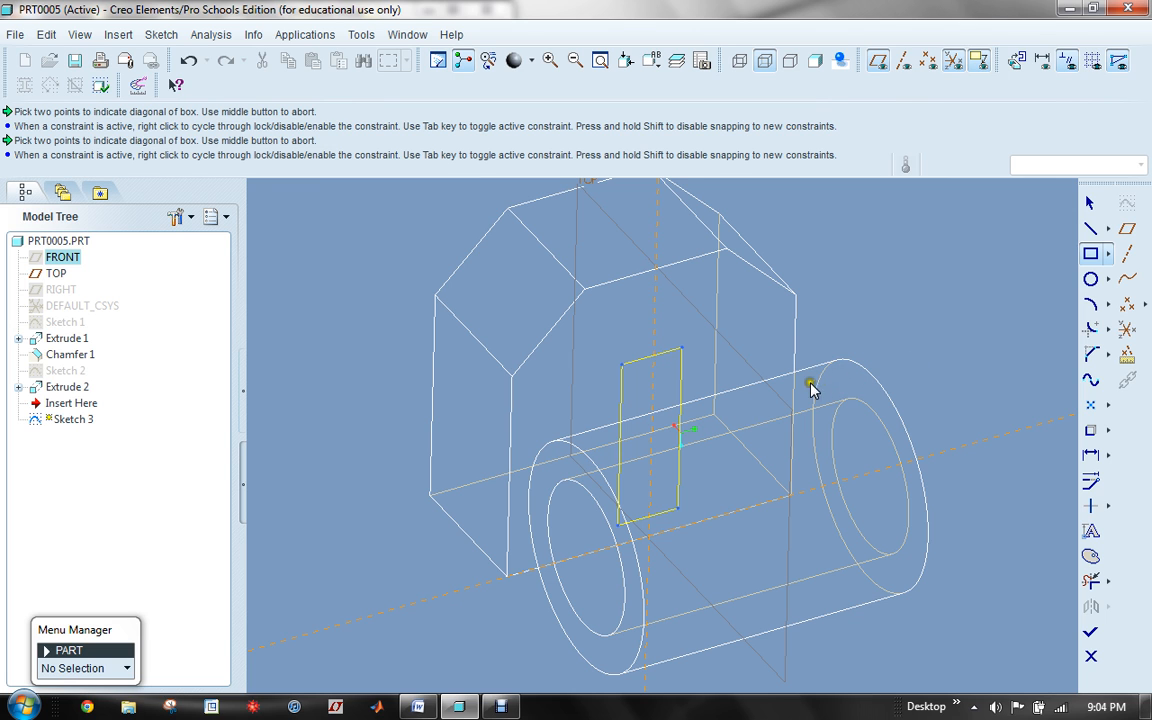
mouse_move(731, 416)
middle_mouse_down()
mouse_move(733, 352)
mouse_move(640, 594)
middle_mouse_up()
left_click(672, 586)
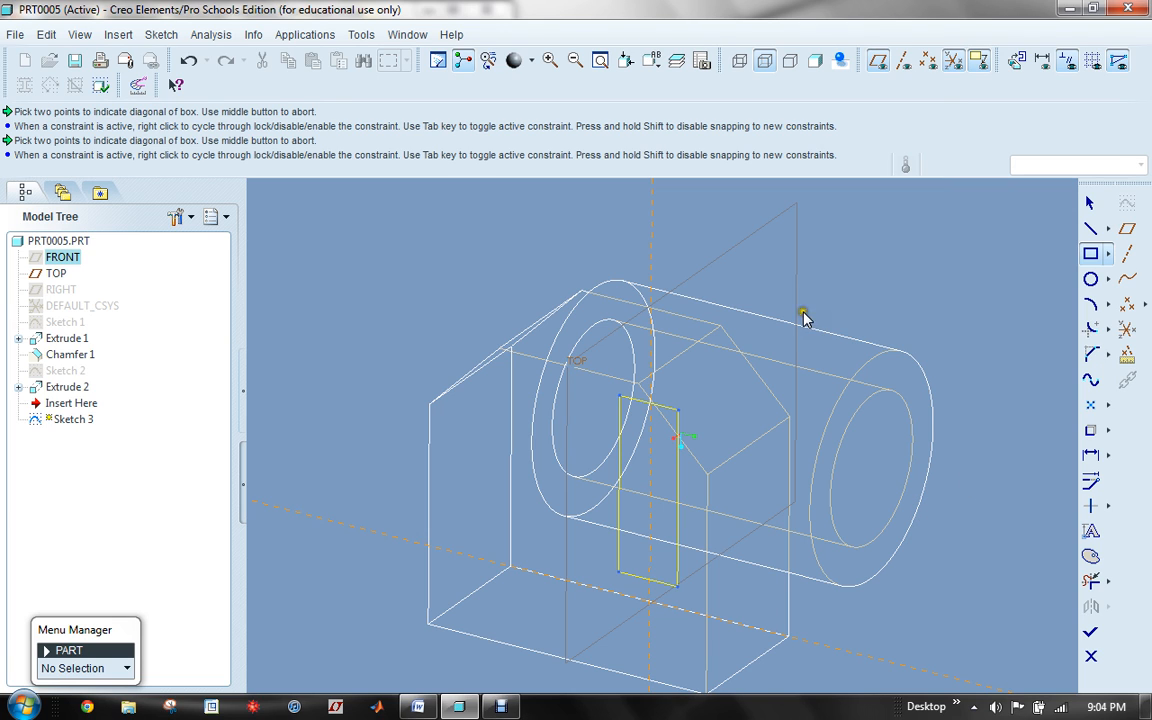
left_click(651, 60)
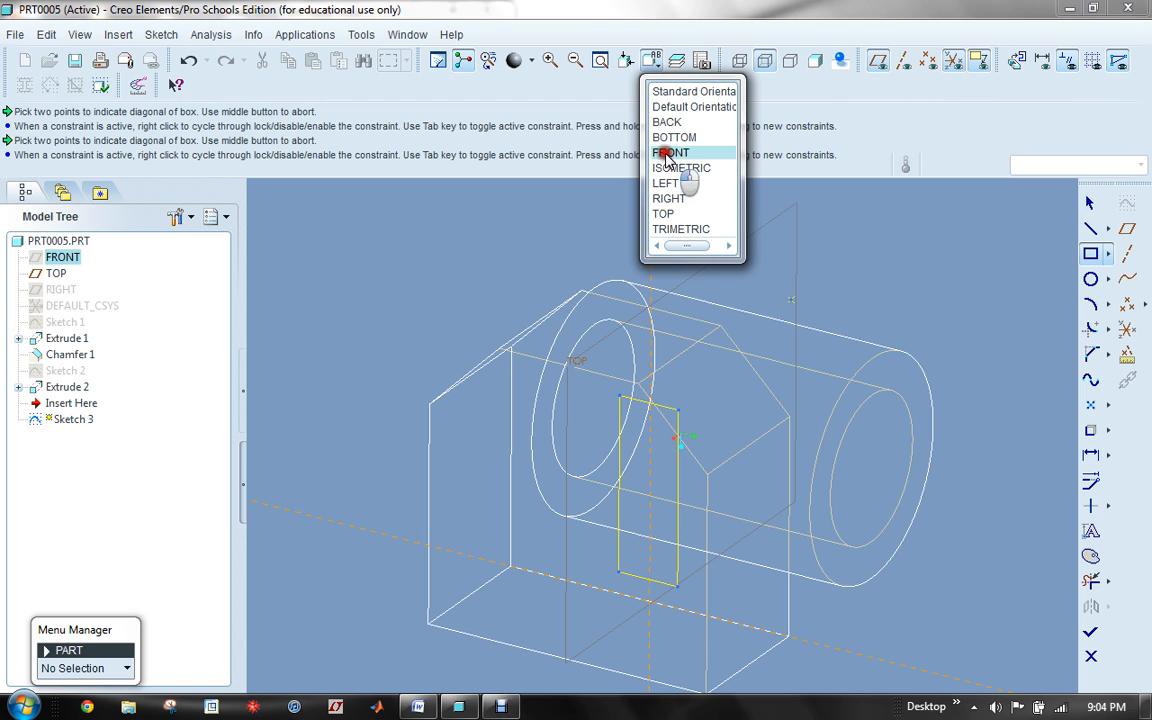
left_click(667, 153)
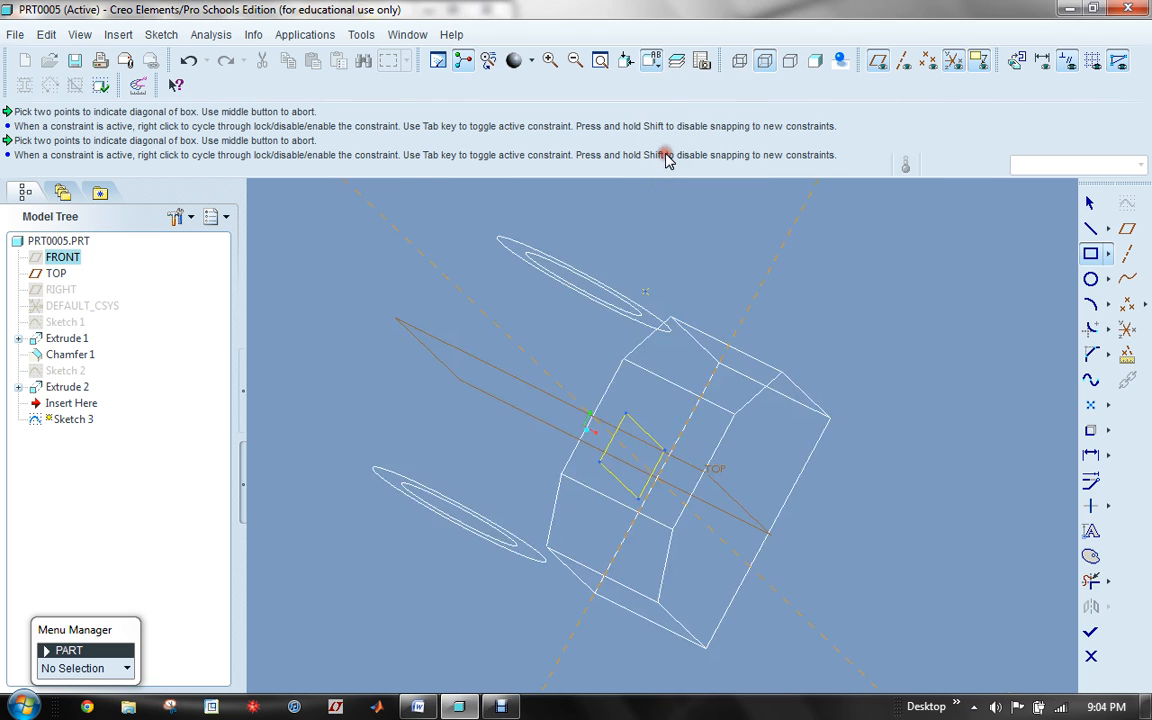
Compare the sketch in the saved RIGHT and LEFT views, and leave the model in the LEFT view
left_click(652, 61)
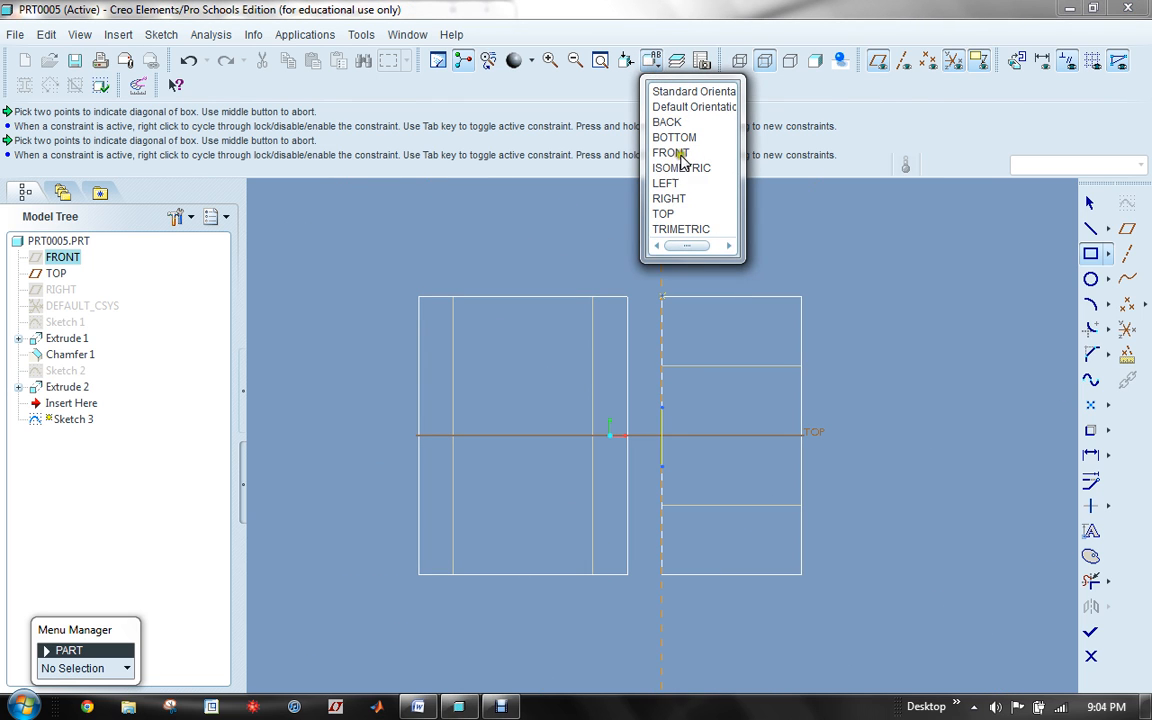
left_click(679, 200)
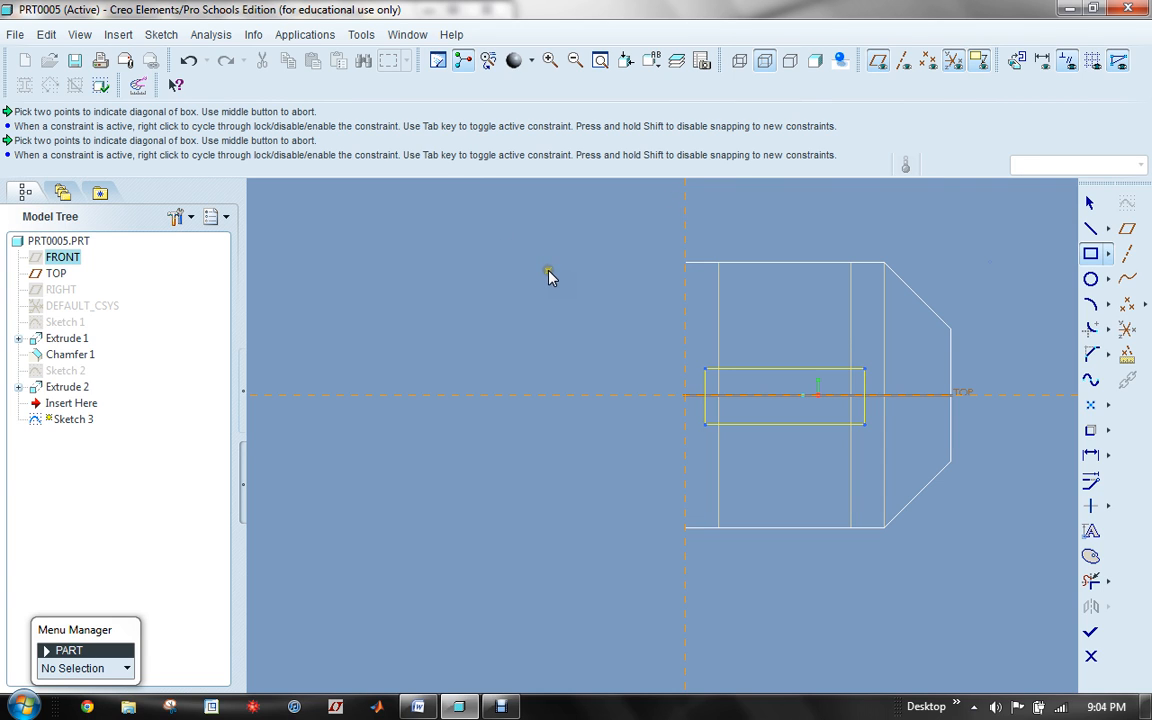
middle_click_drag(635, 383, 360, 430)
left_click(651, 61)
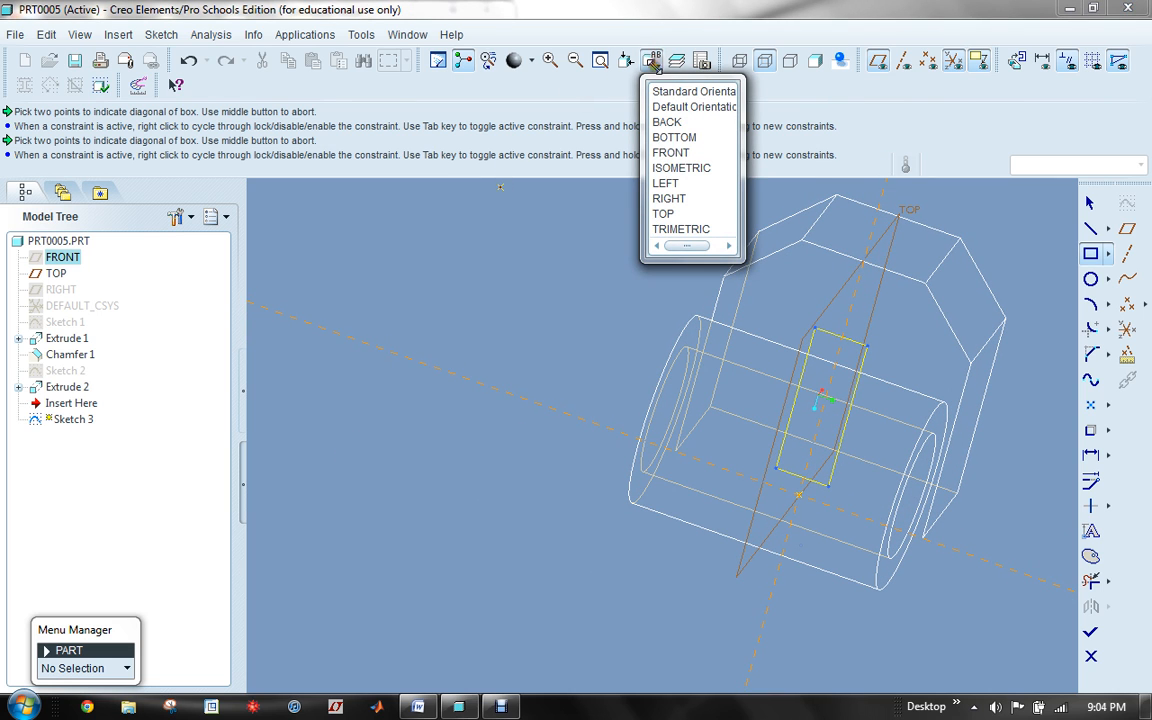
left_click(663, 183)
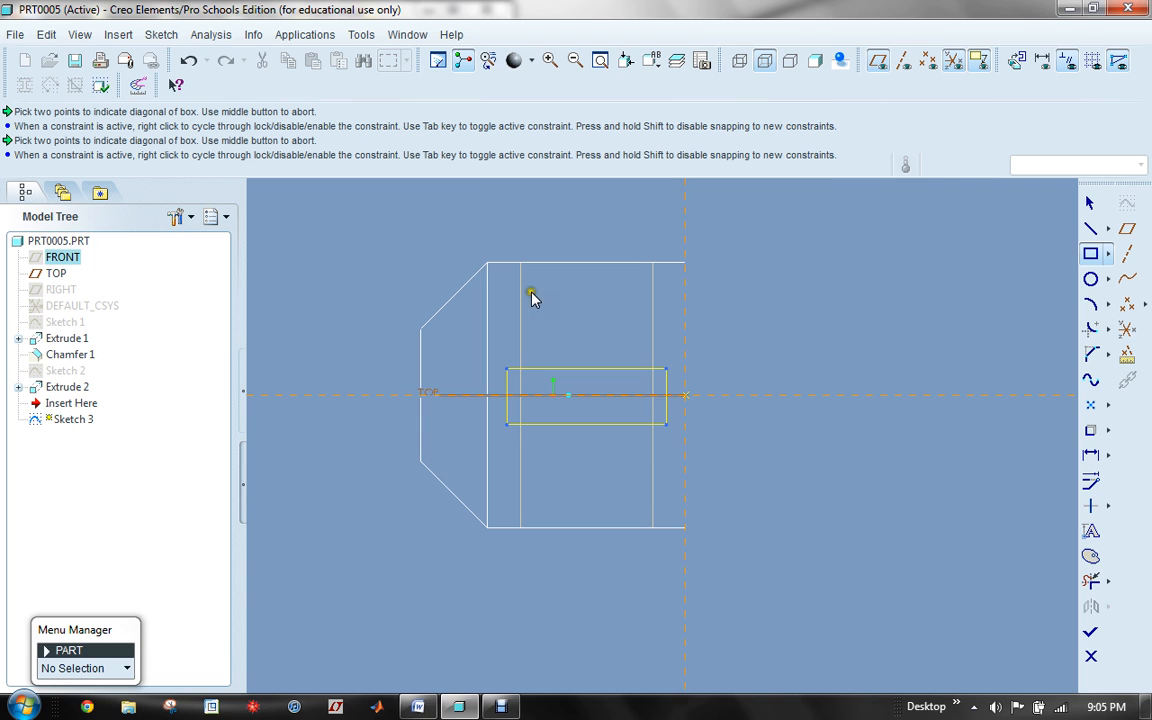
middle_click_drag(399, 270, 405, 245)
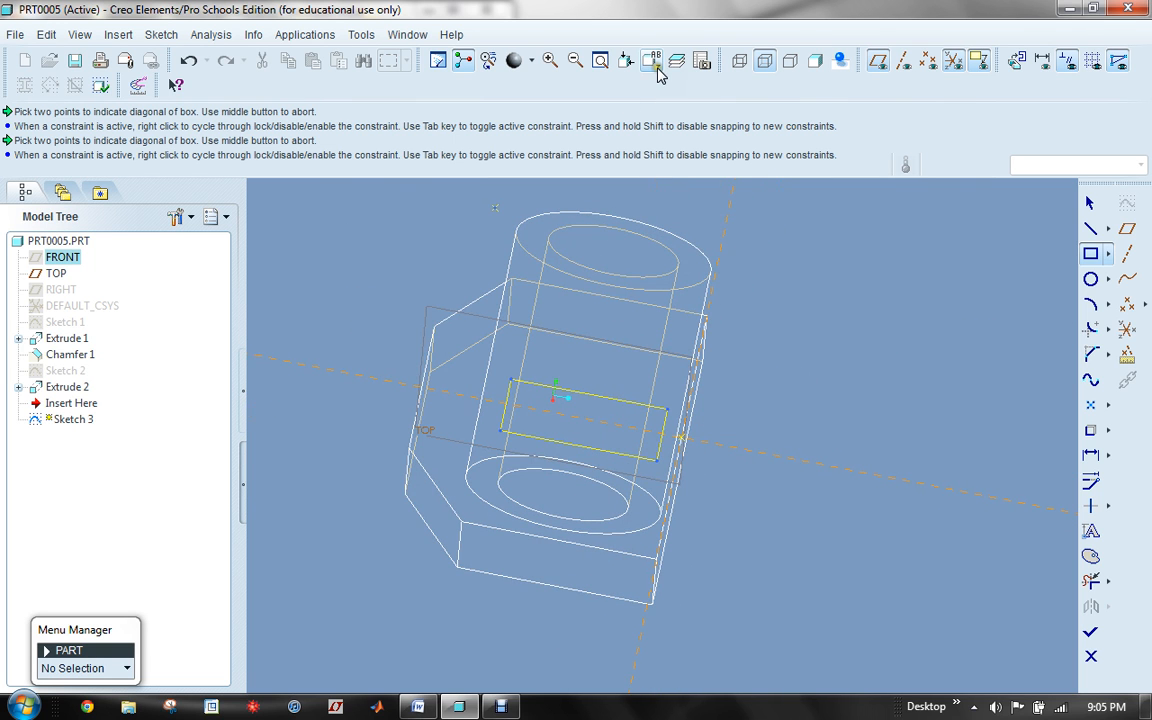
left_click(655, 66)
left_click(663, 183)
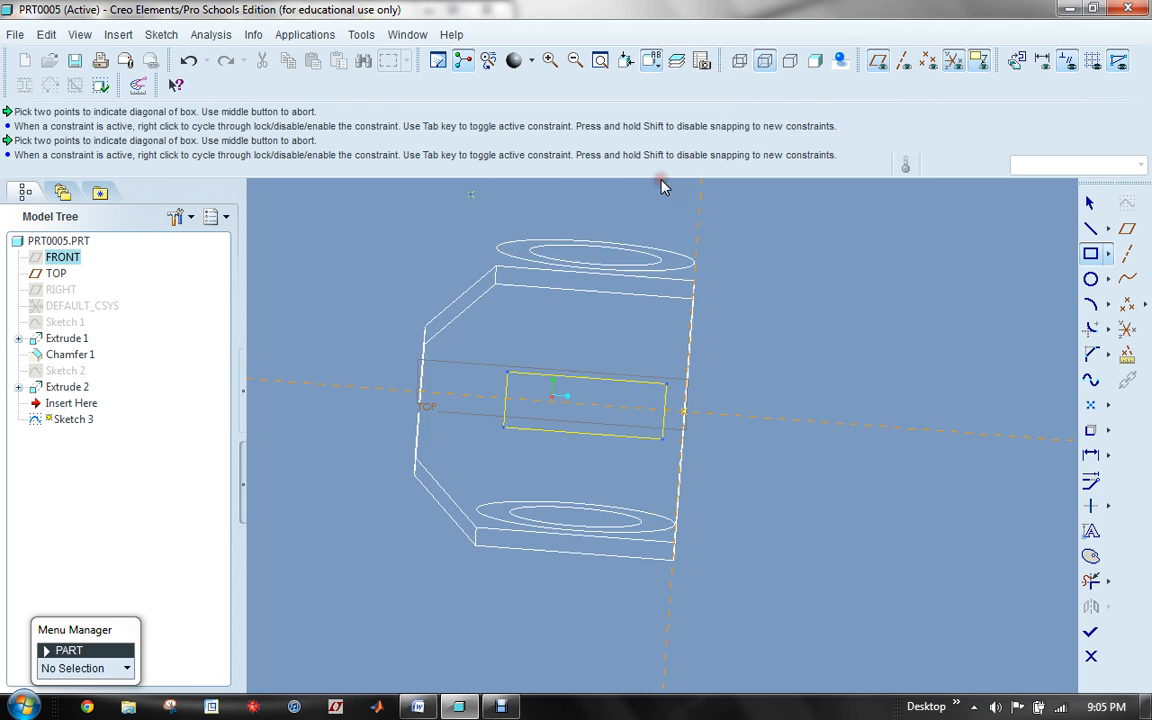
Rotate the view with Dynamic orient by -90 degrees about the screen's normal axis so the rectangle stands upright
left_click(626, 62)
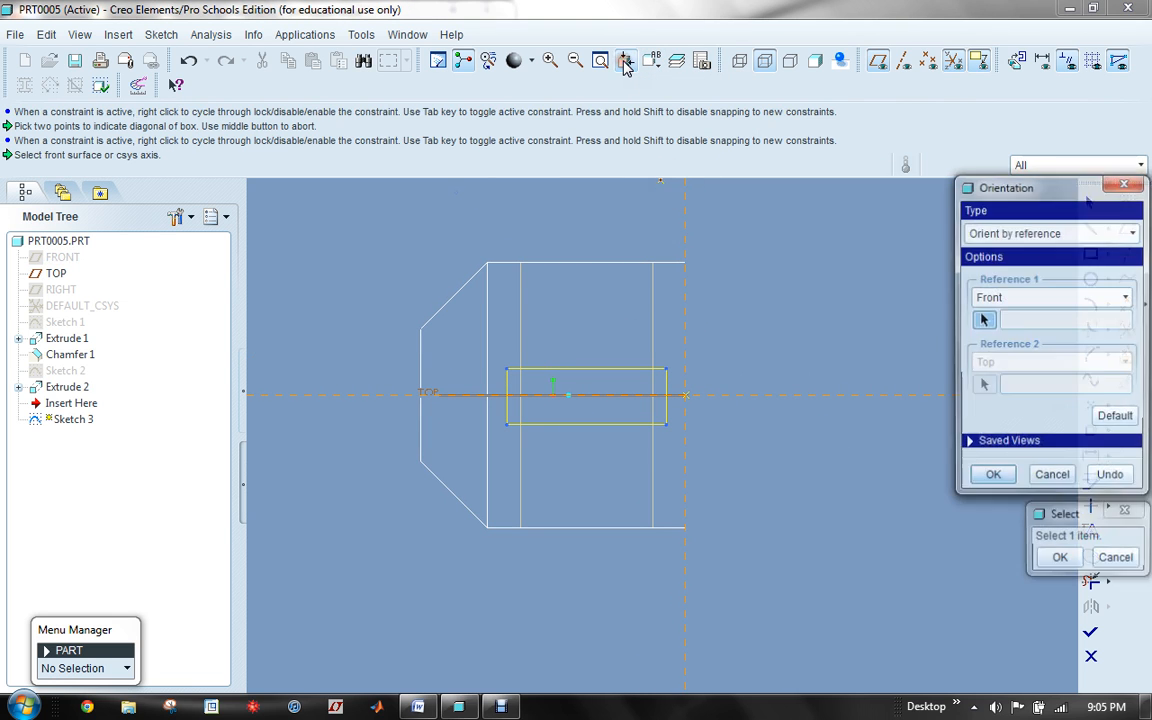
left_click(1100, 232)
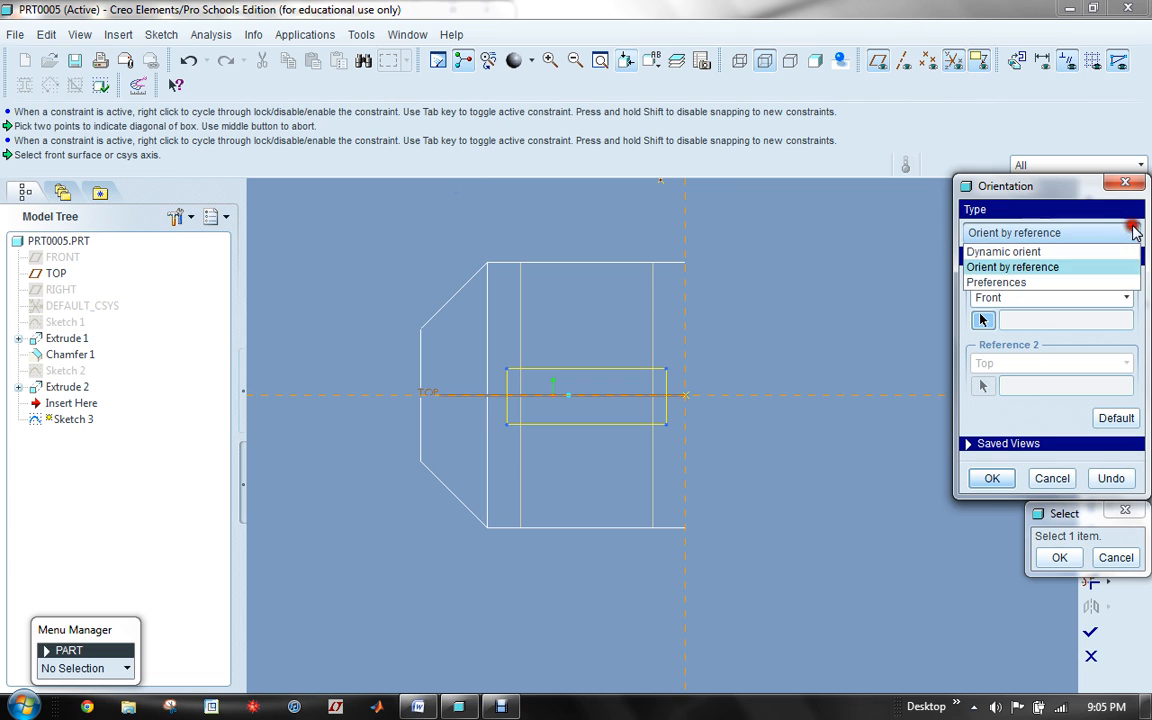
left_click(1065, 253)
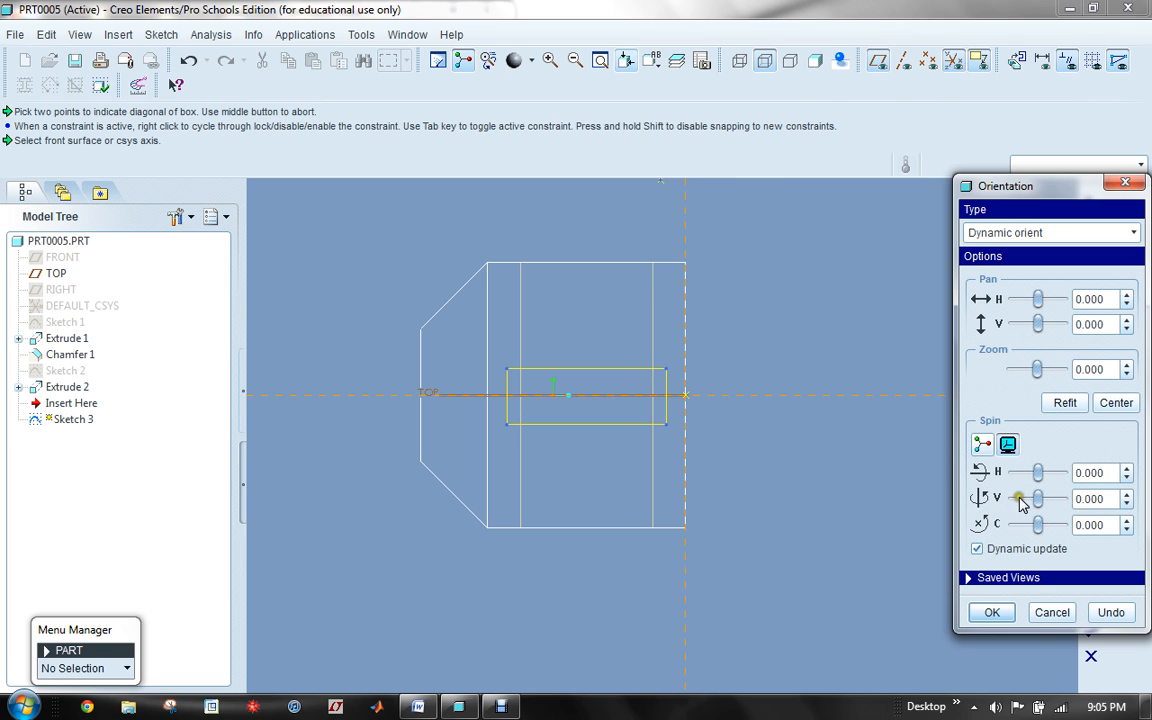
double_click(1094, 525)
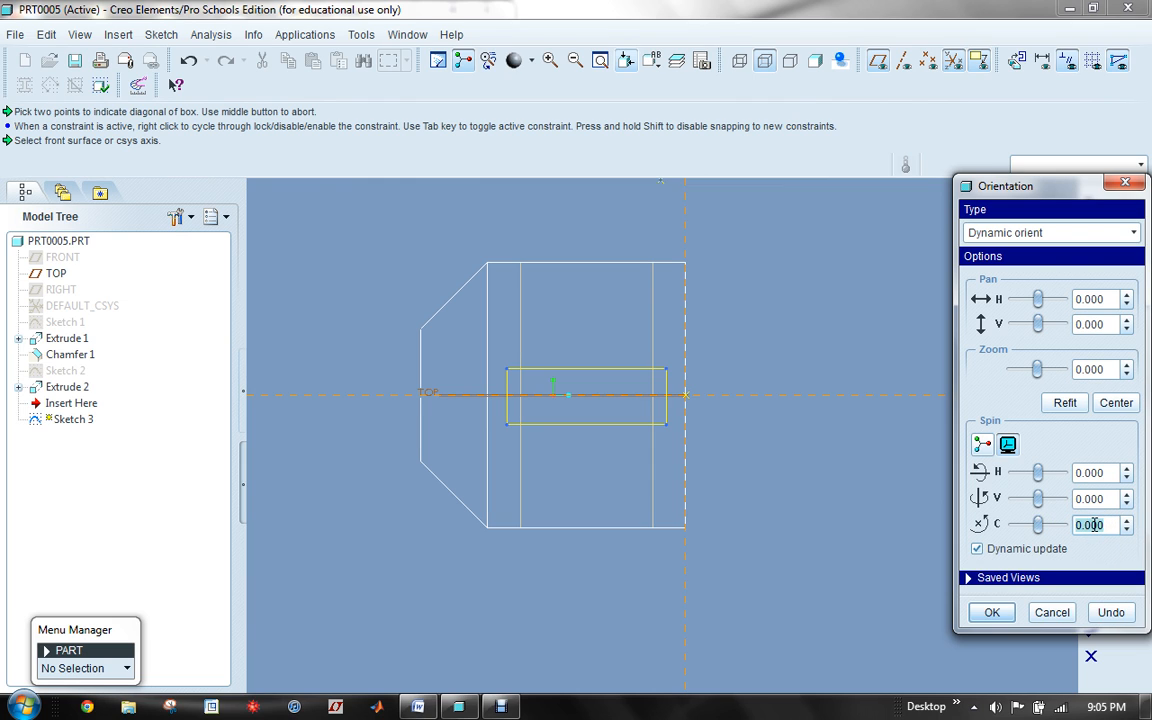
left_click_drag(1068, 526, 1027, 535)
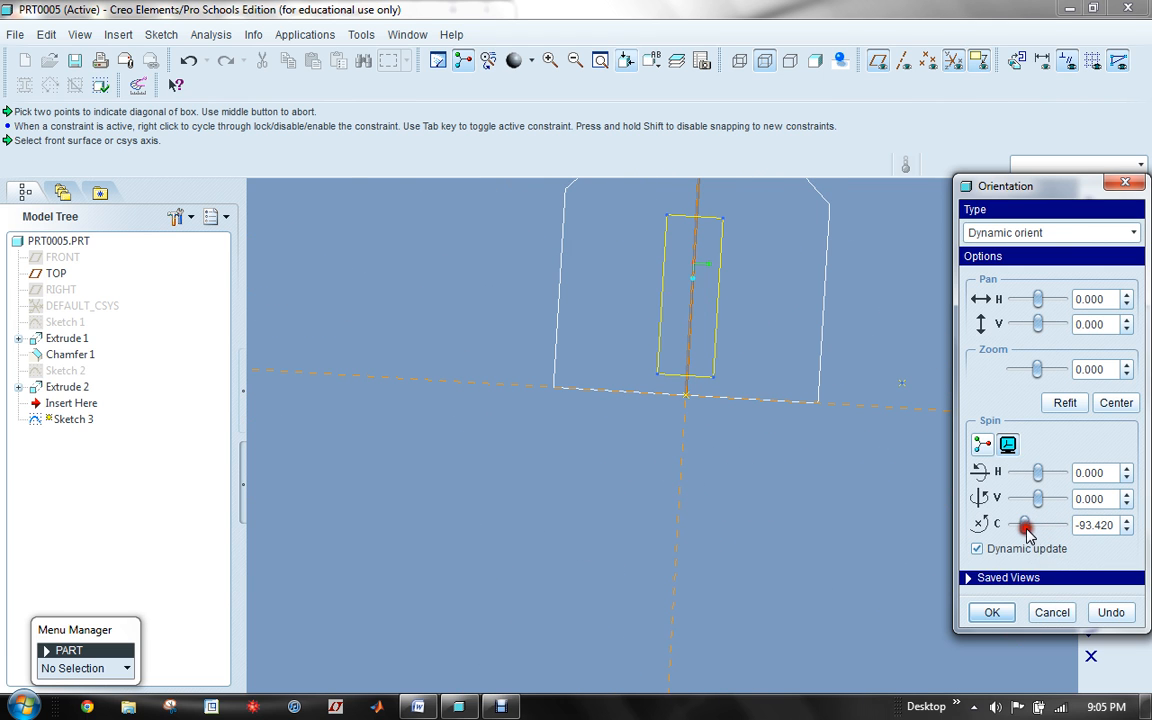
left_click_drag(1112, 527, 1076, 527)
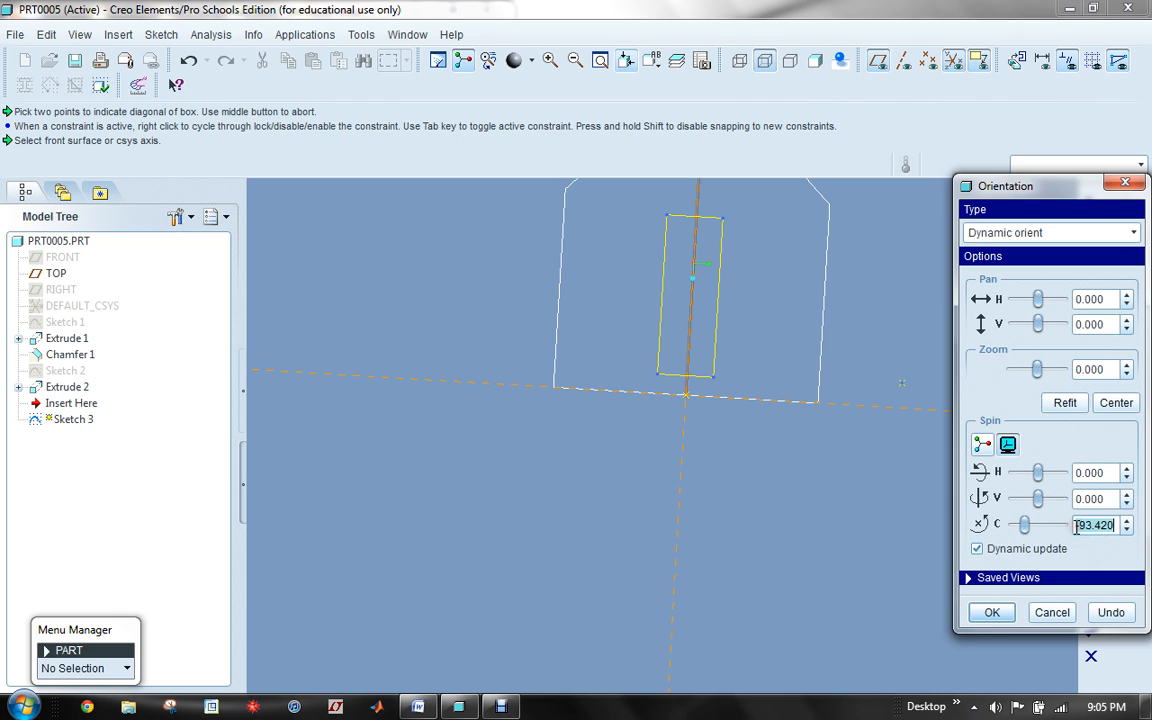
key("BackSpace")
key("Return")
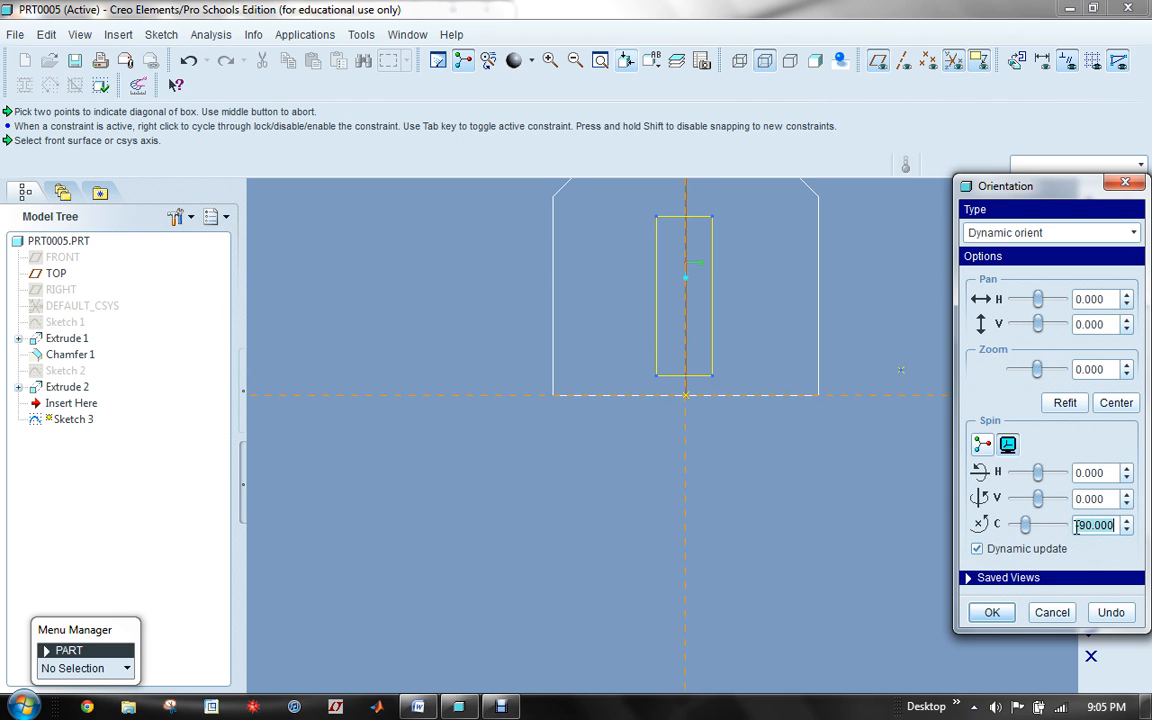
left_click(992, 612)
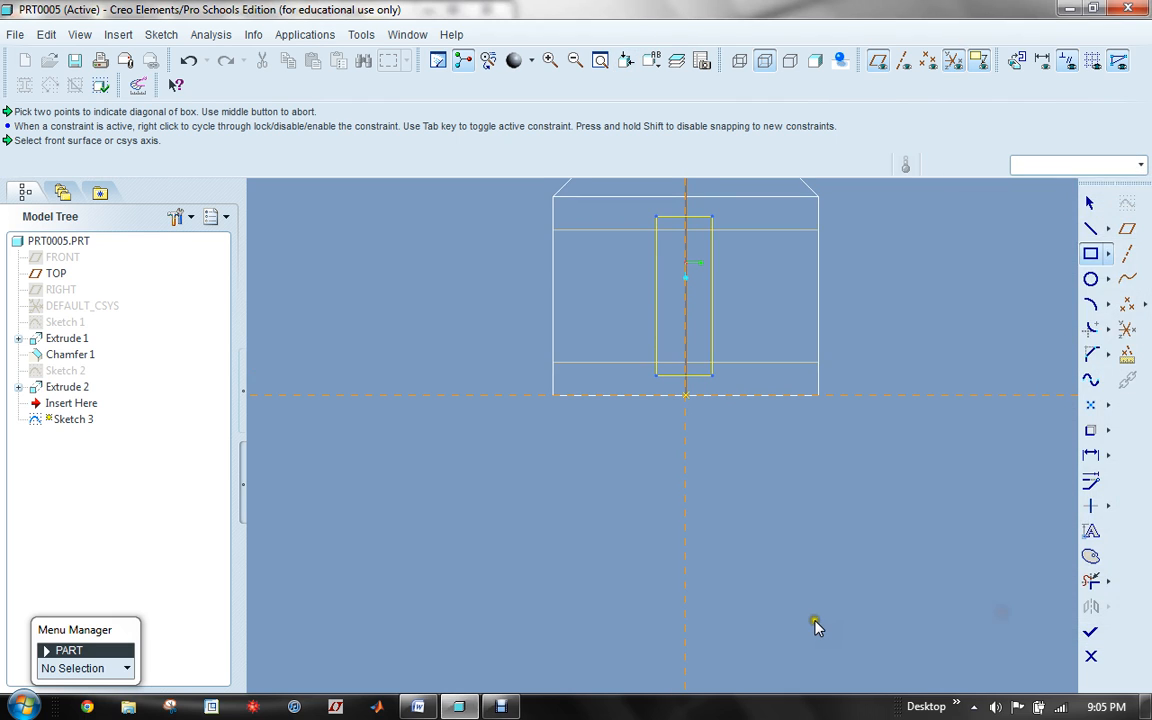
scroll(815, 622, "down", 3)
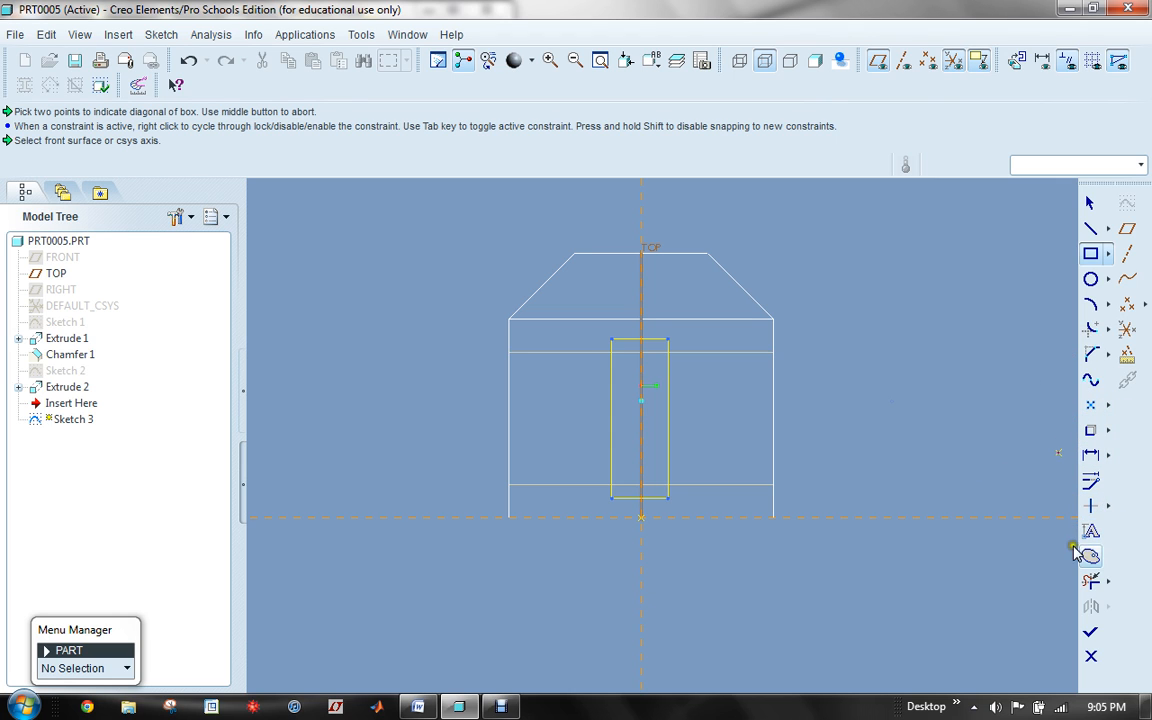
Constrain the rectangle's upper edge to be coincident with the upper silhouette line of the hollow cylinder
left_click(1108, 510)
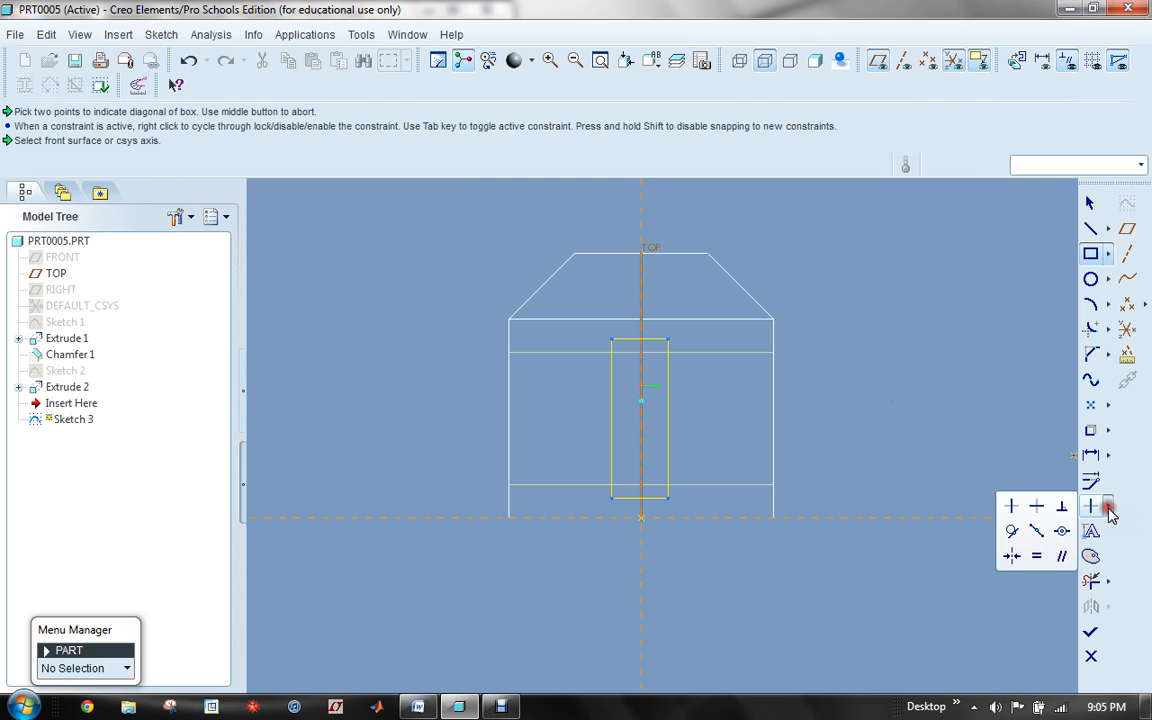
left_click(1062, 537)
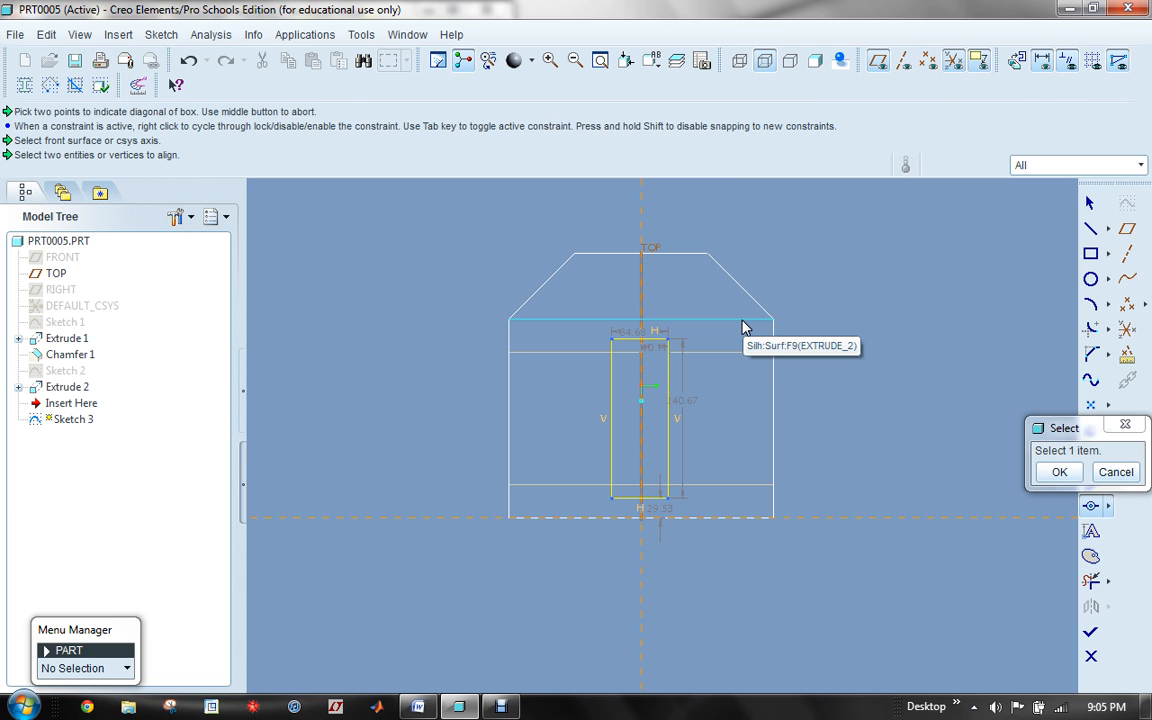
left_click(59, 390)
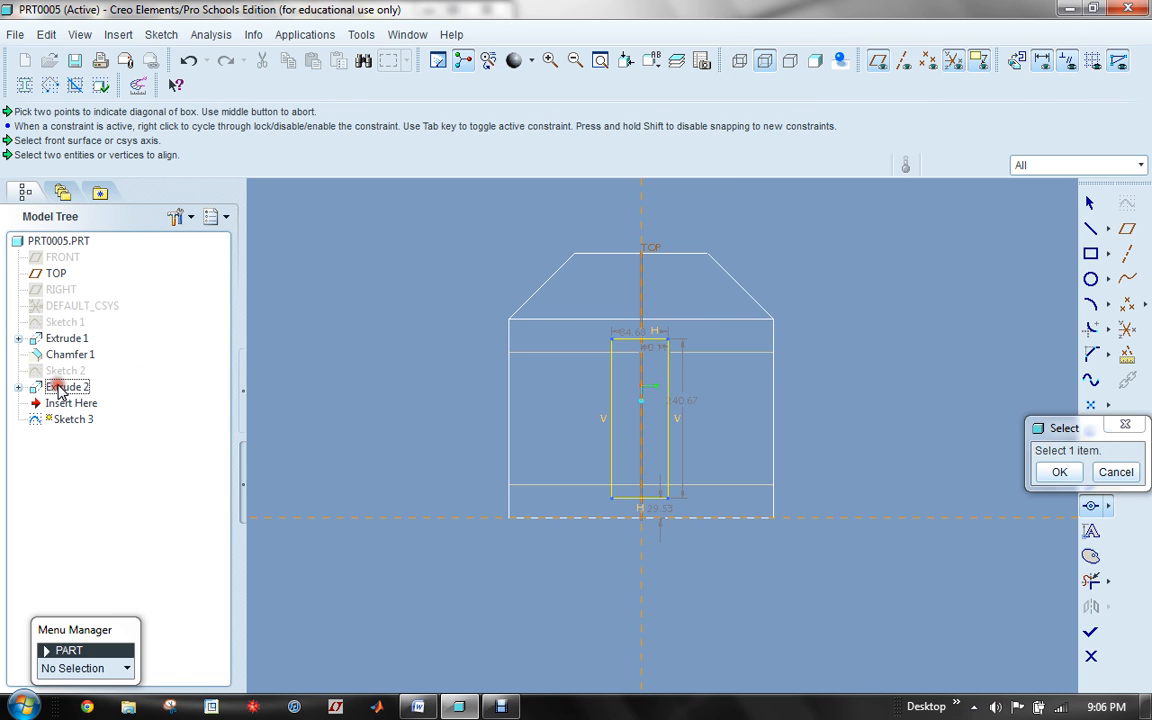
left_click(714, 324)
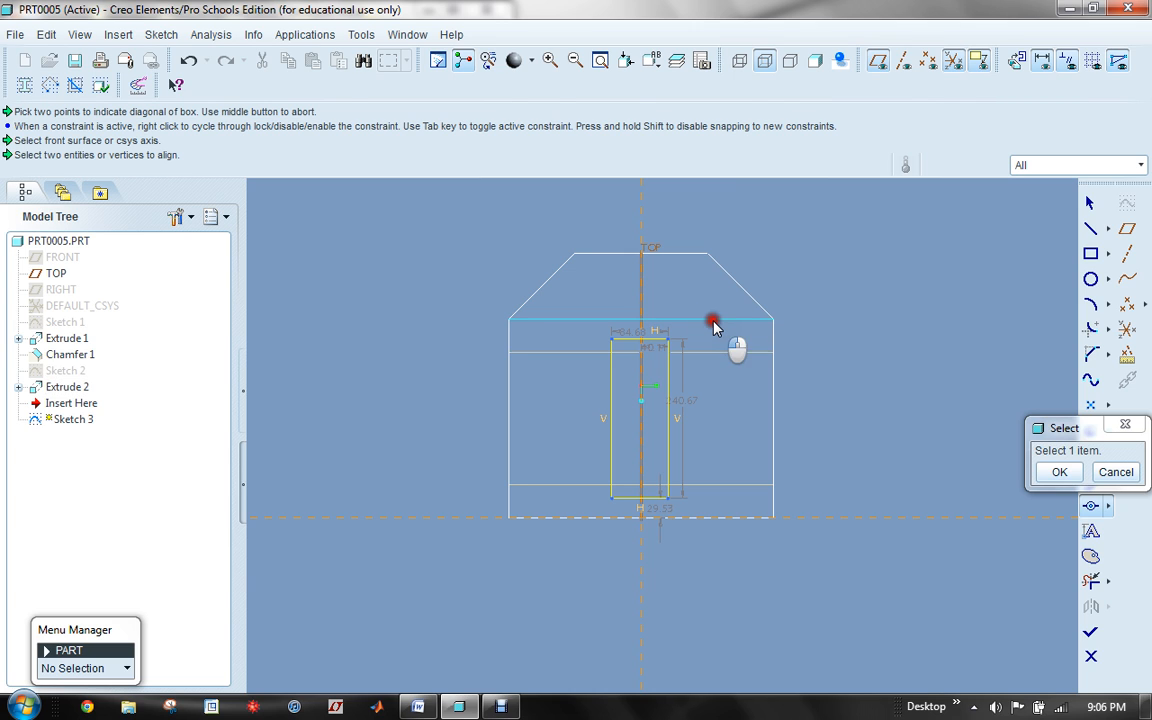
left_click(651, 340)
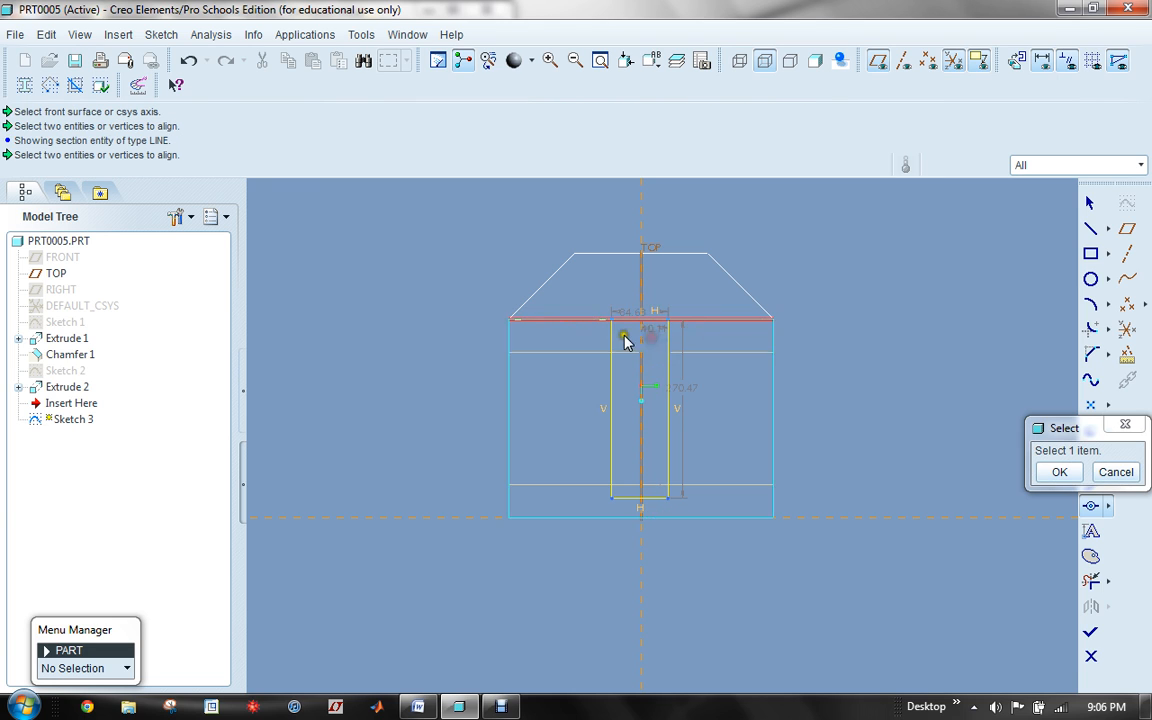
left_click(668, 317)
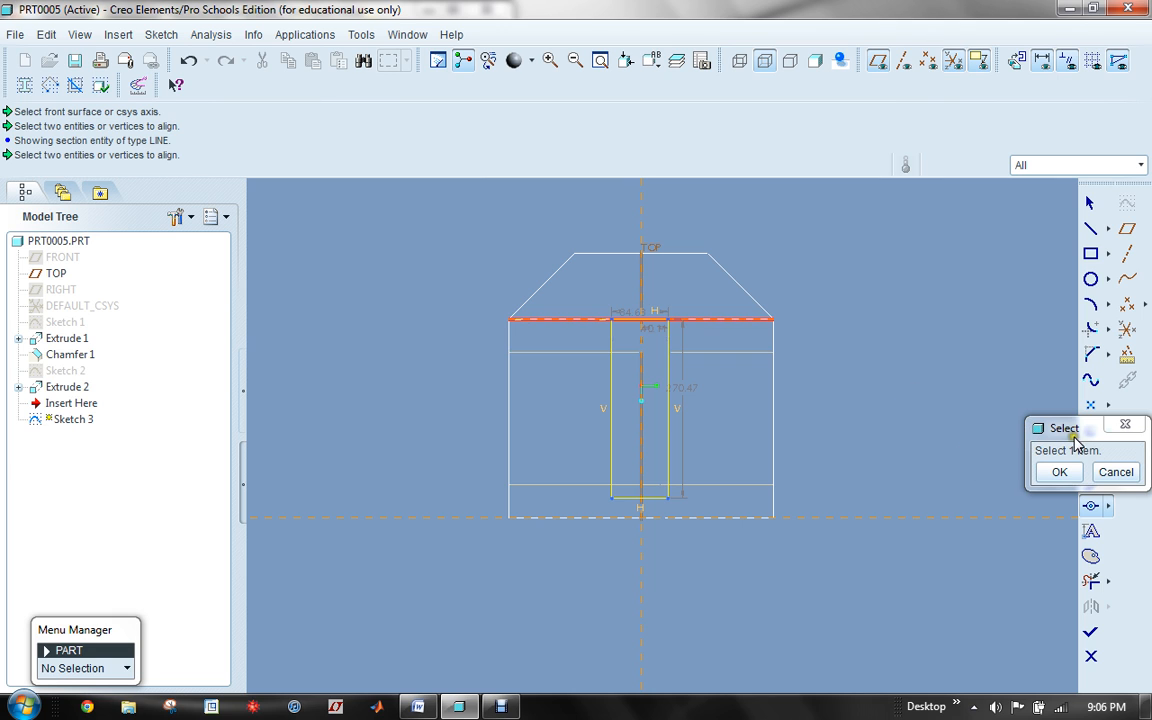
Constrain the rectangle's lower edge to be coincident with the lower silhouette line of the hollow cylinder
left_click_drag(1073, 438, 910, 322)
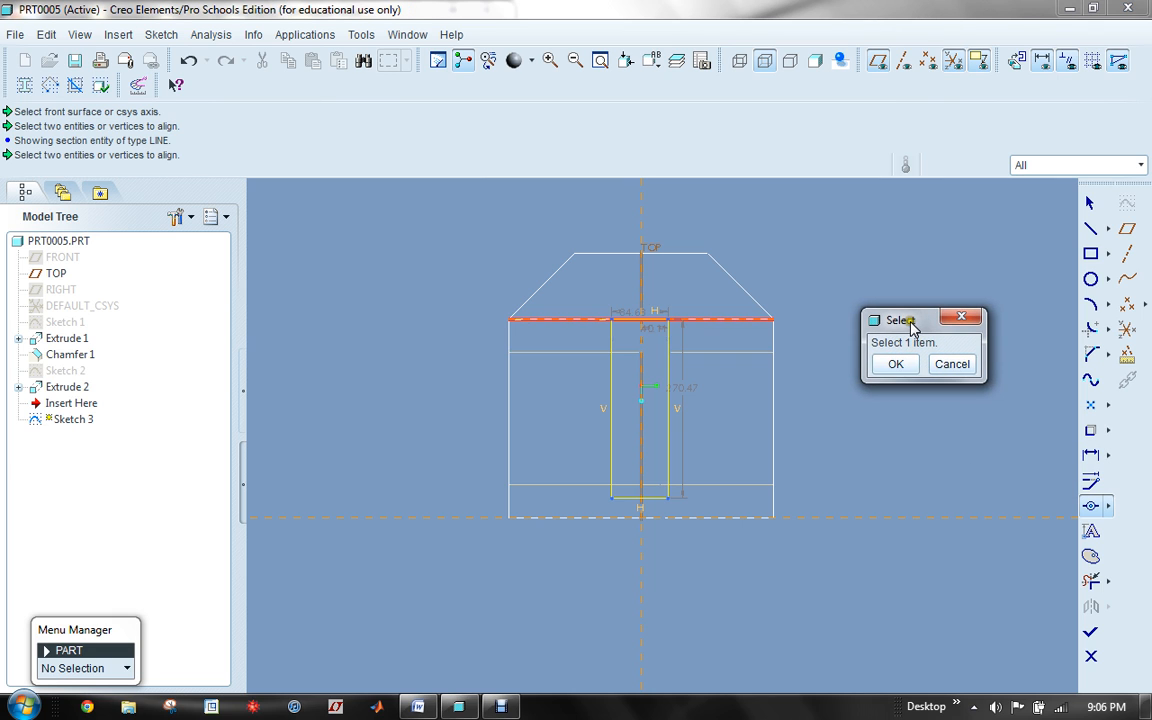
left_click(627, 499)
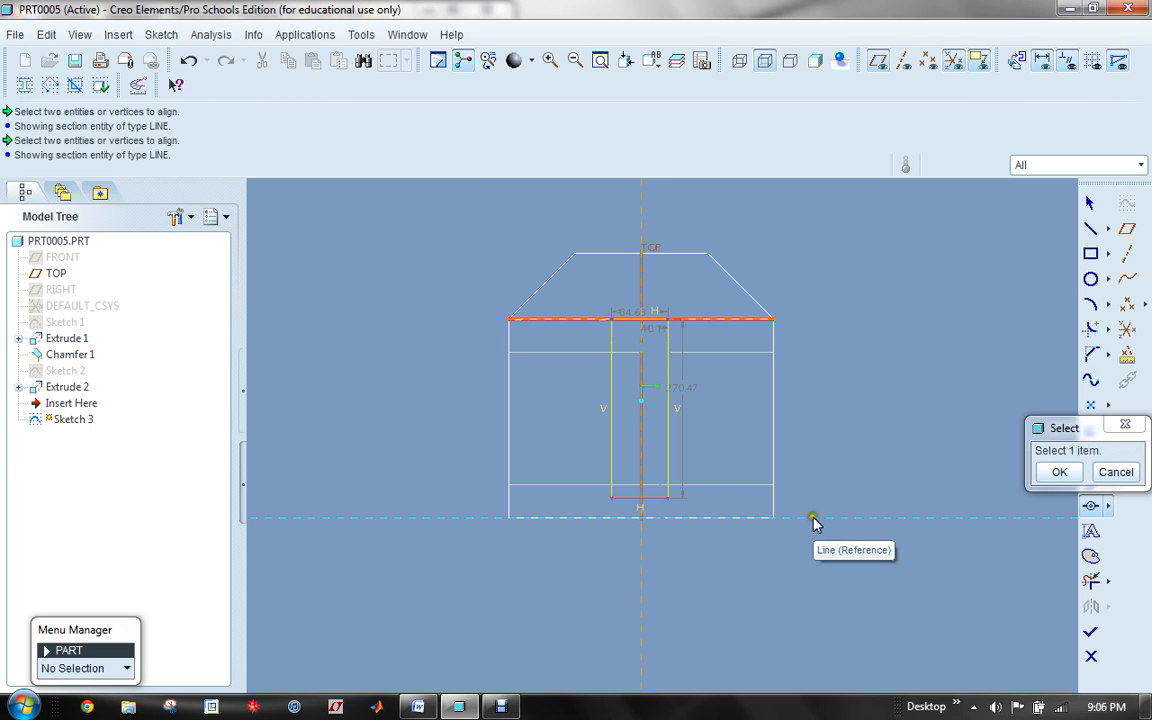
left_click(727, 518)
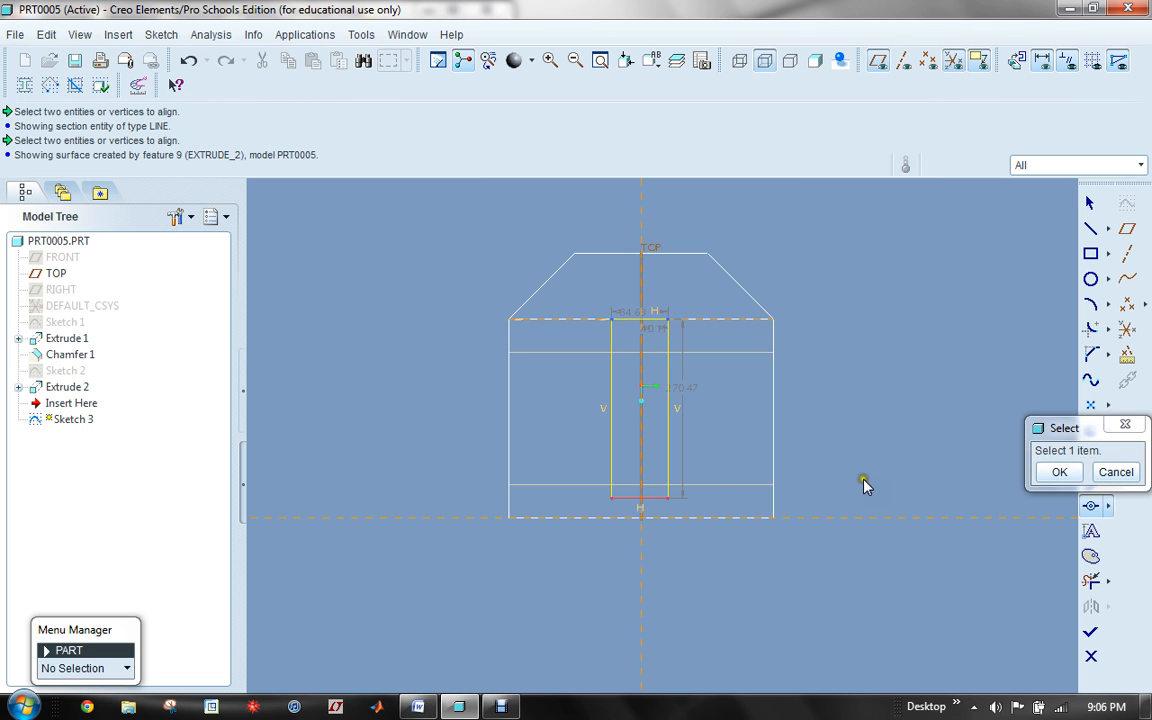
middle_click_drag(849, 489, 681, 555)
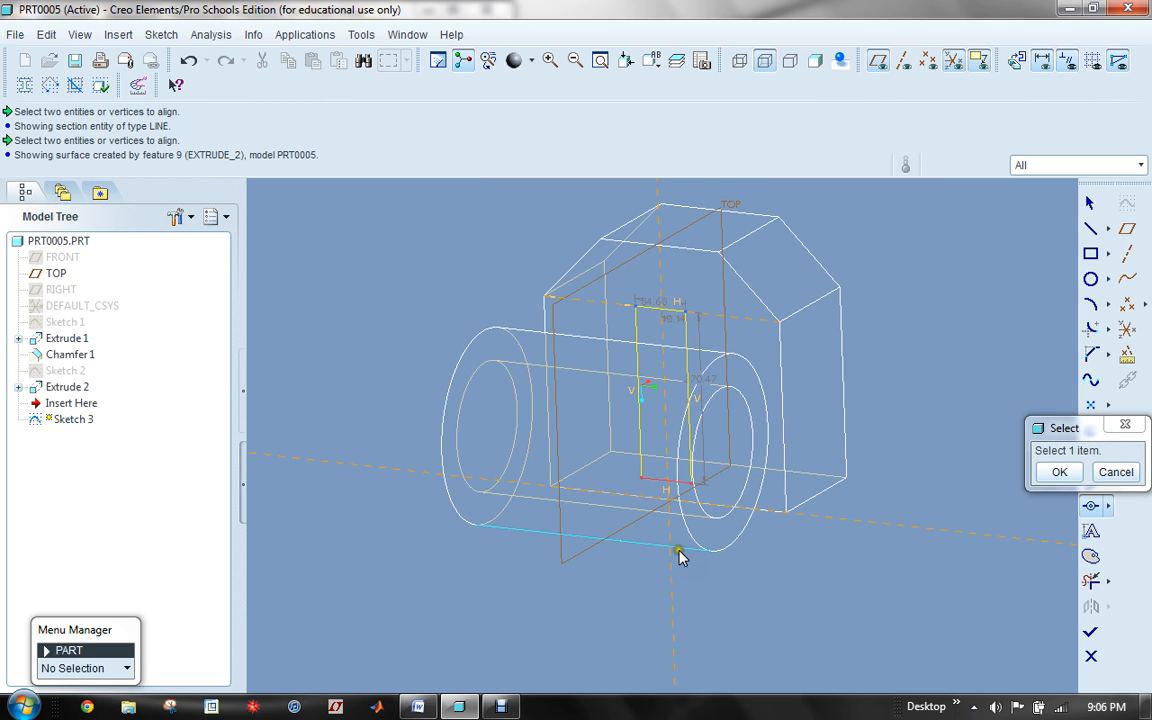
left_click(625, 551)
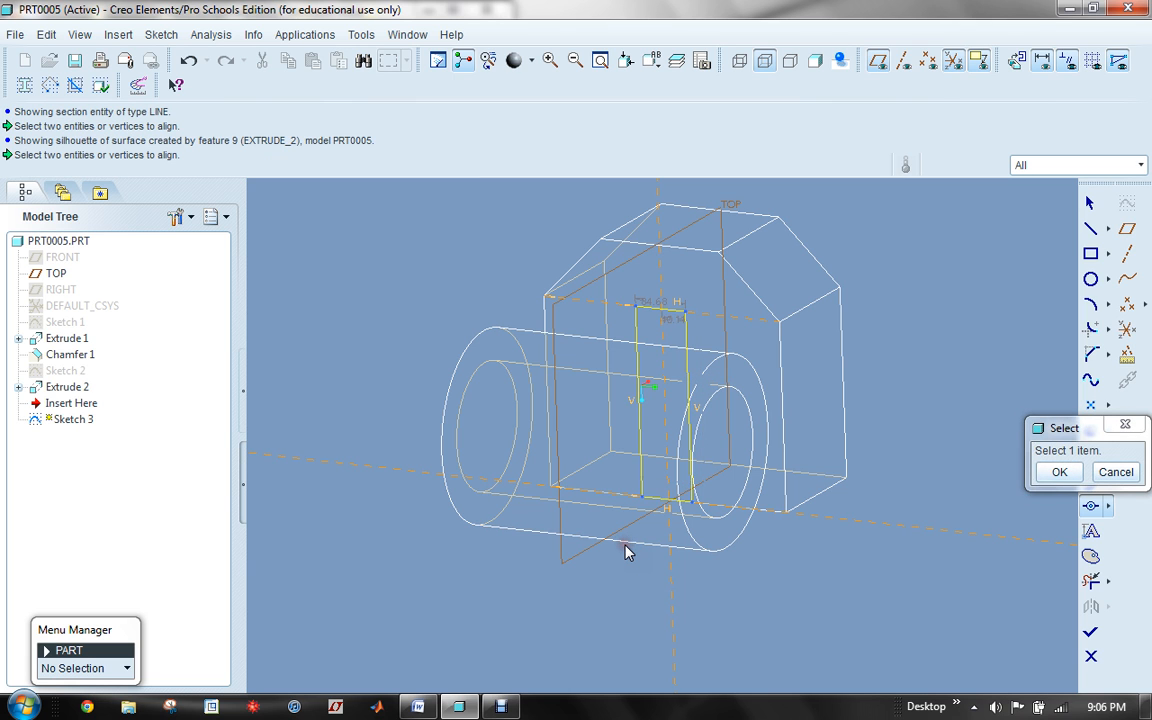
middle_click_drag(612, 583, 689, 561)
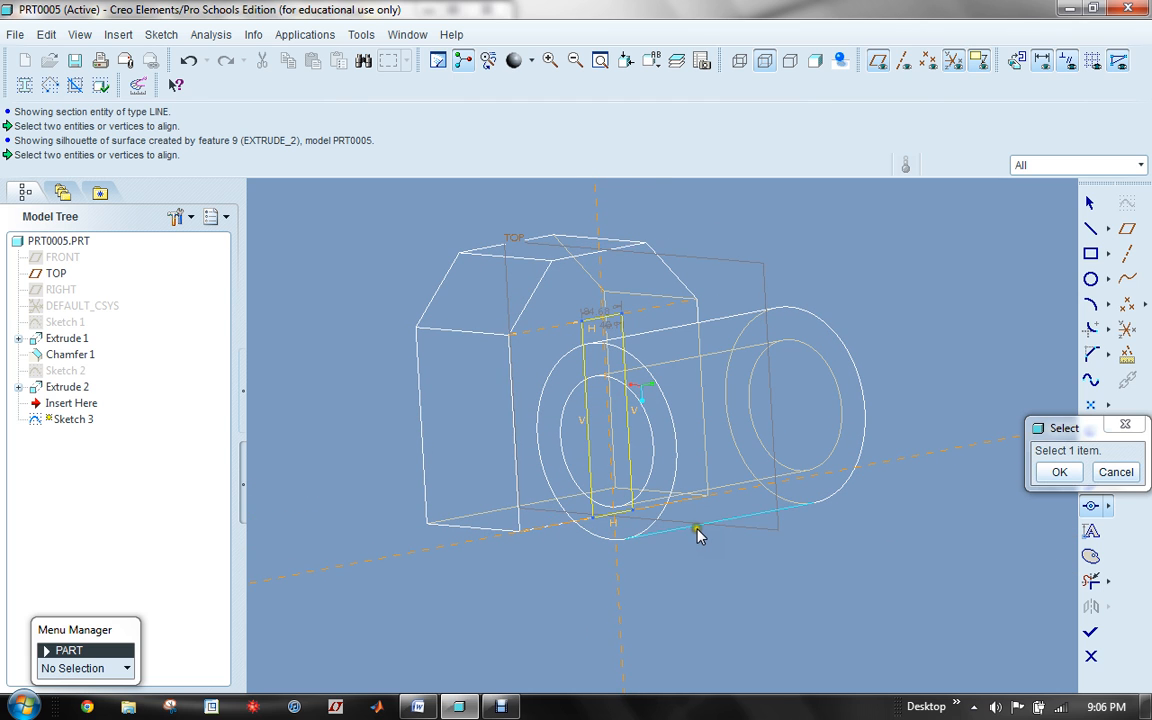
middle_click_drag(694, 535, 738, 462)
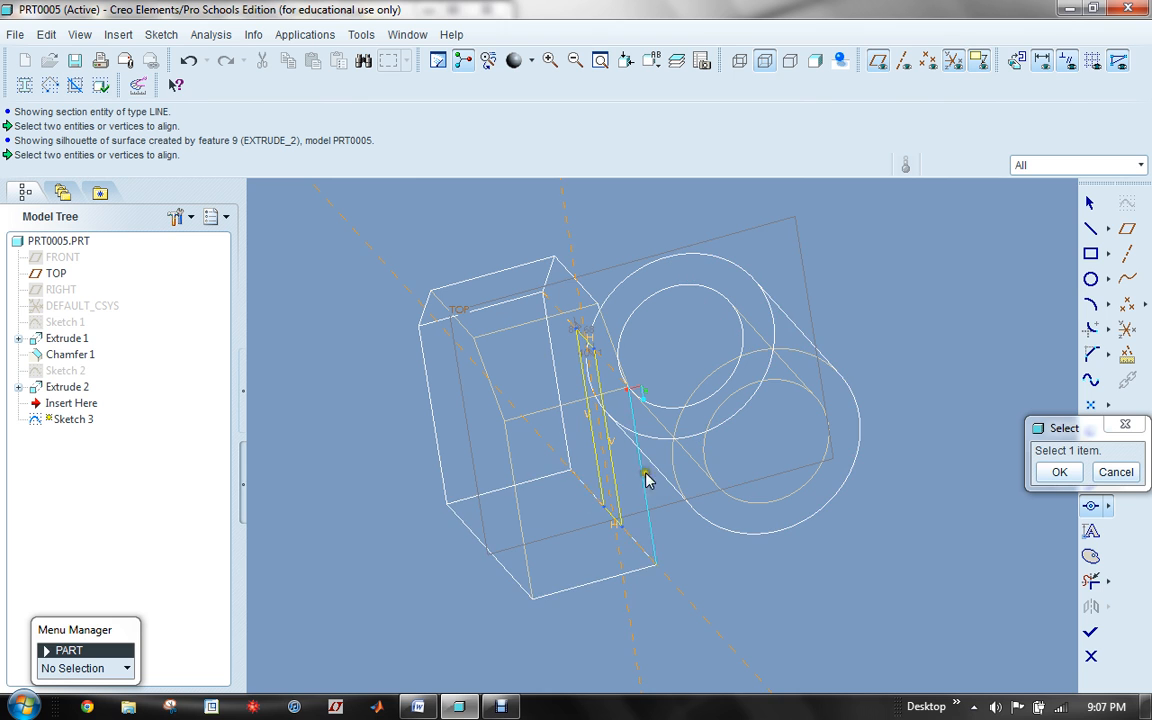
middle_click_drag(918, 465, 771, 532)
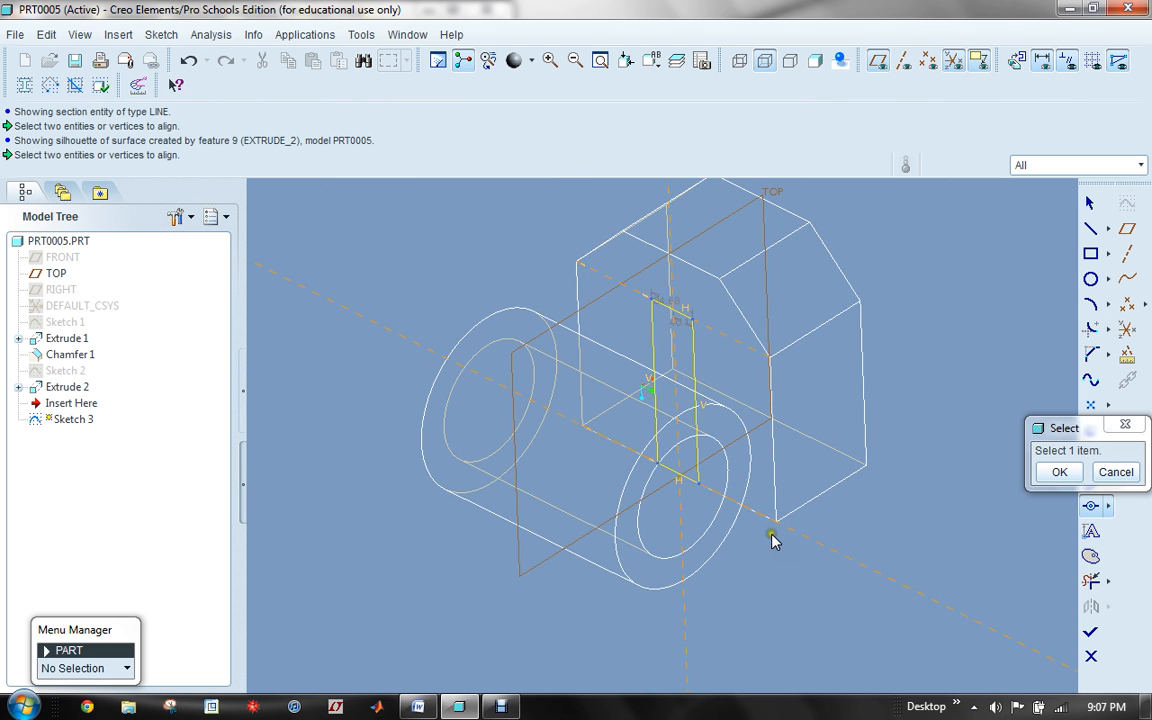
middle_click_drag(398, 569, 434, 532)
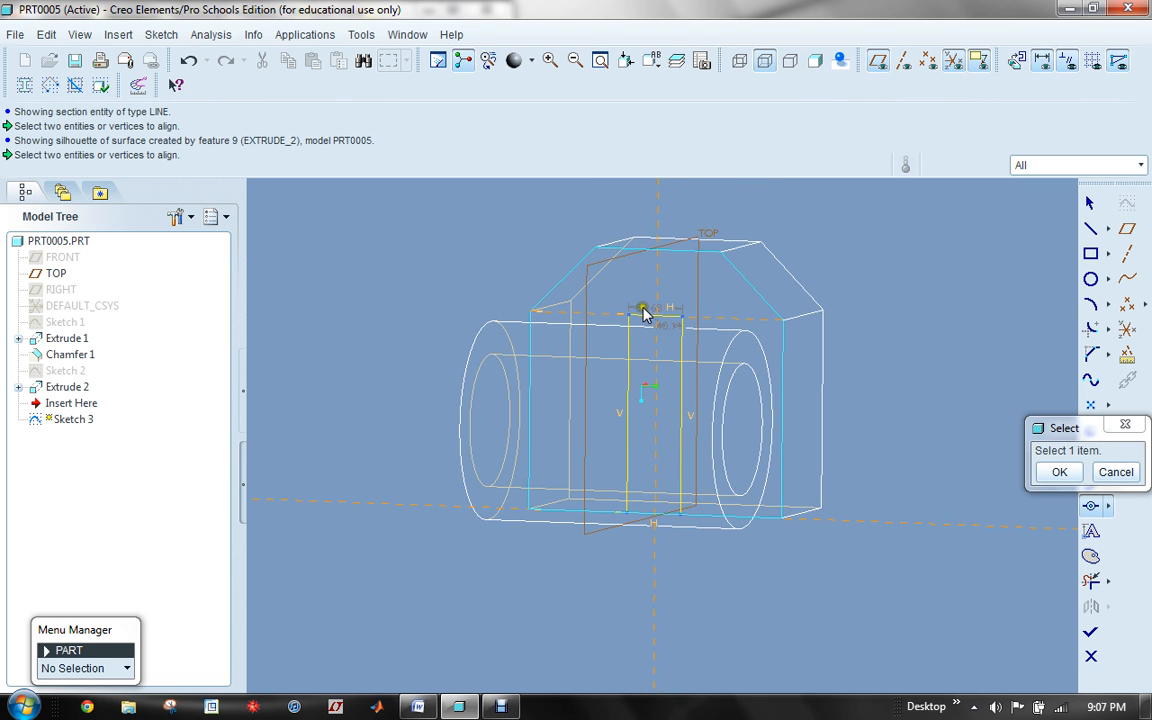
left_click(1116, 472)
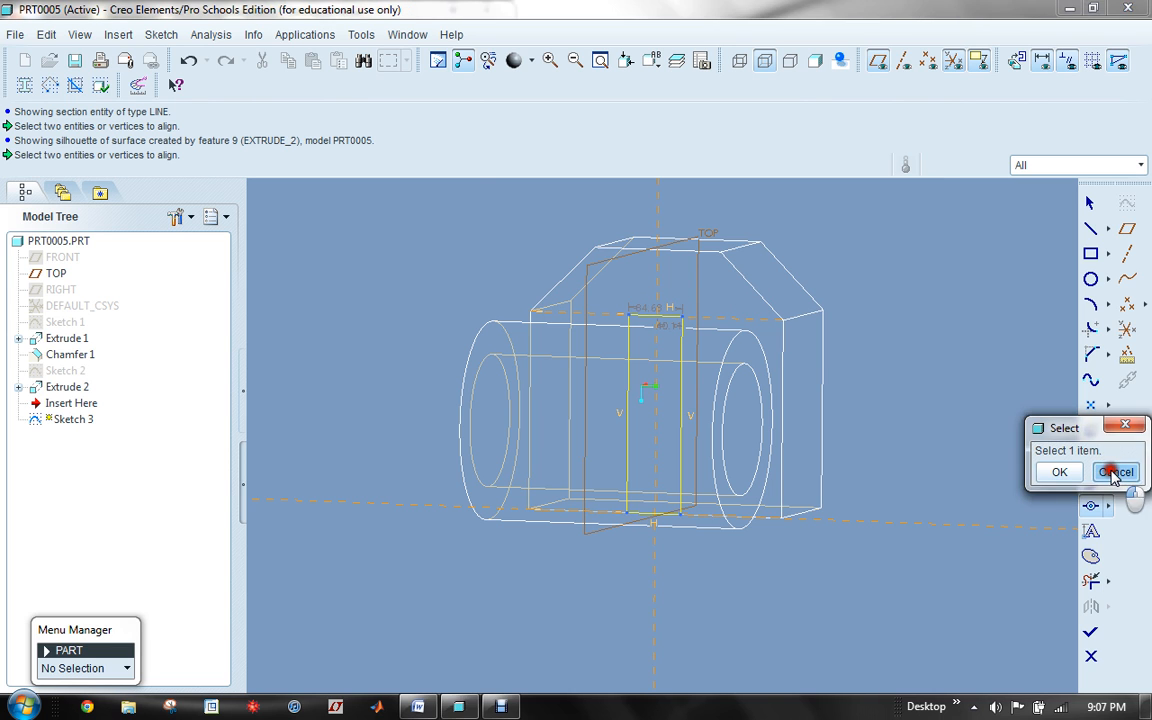
Set the width of the sketched rectangle to 200
middle_click_drag(345, 360, 400, 327)
scroll(546, 320, "up", 4)
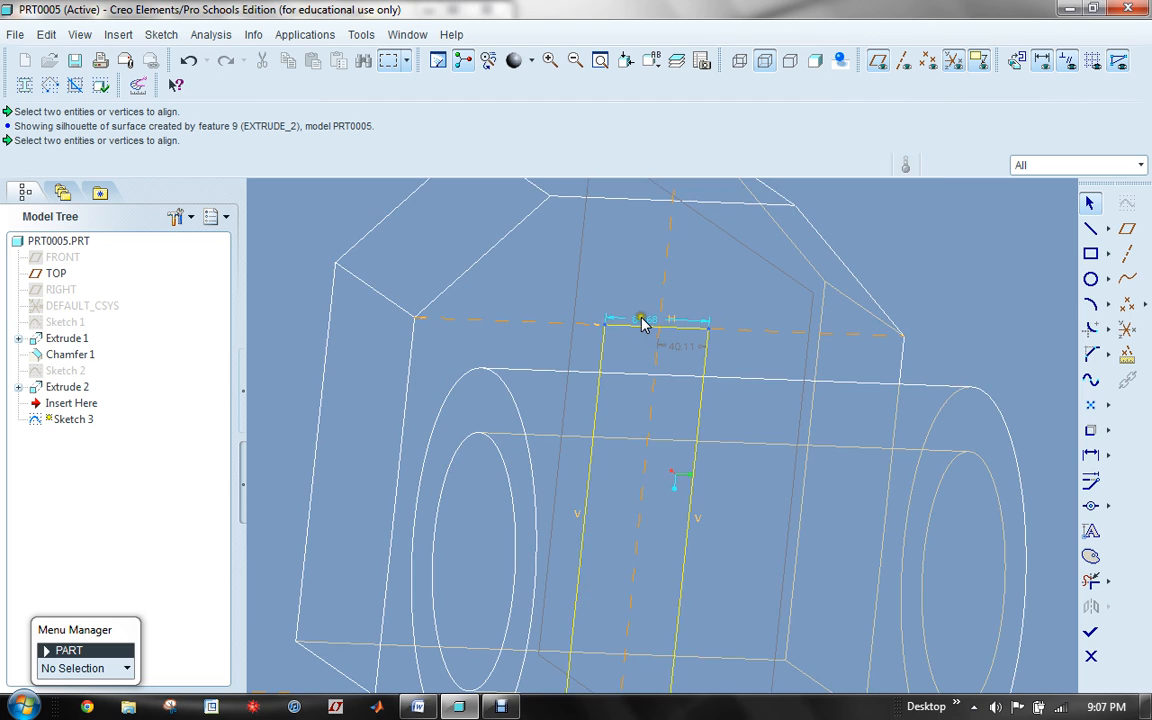
left_click(640, 320)
double_click(641, 320)
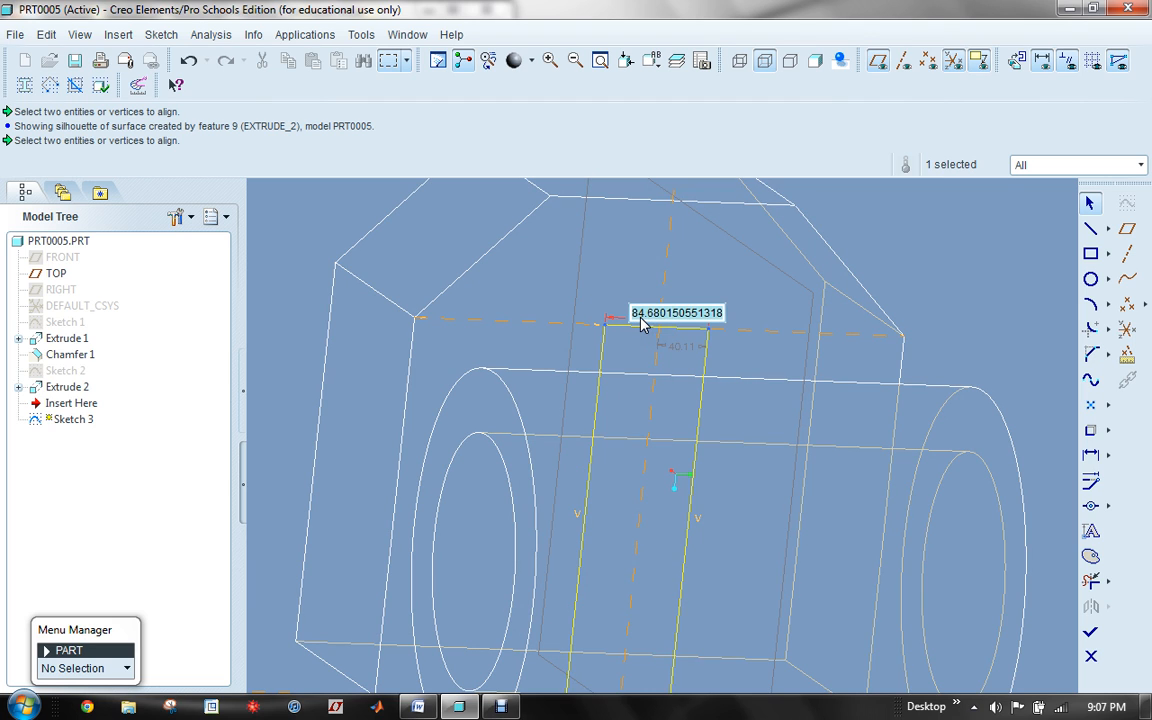
type("200")
key("Return")
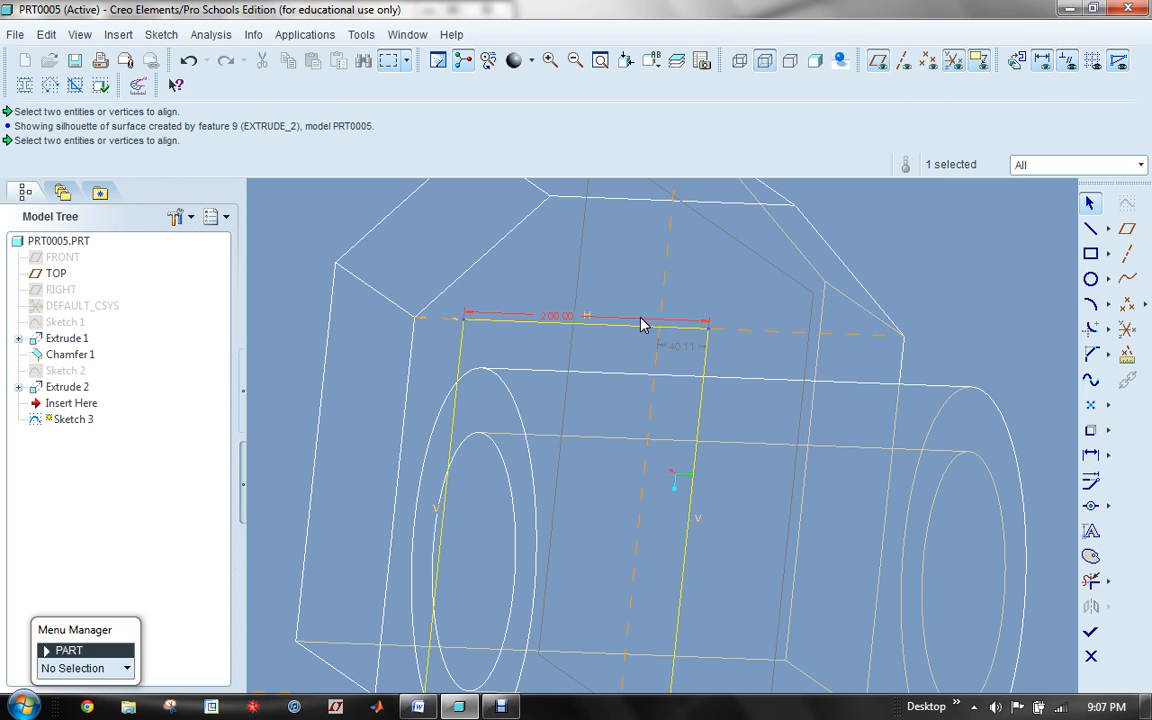
Set the distance from the vertical reference line to the rectangle's side edge to 100 and finish the sketch
double_click(686, 350)
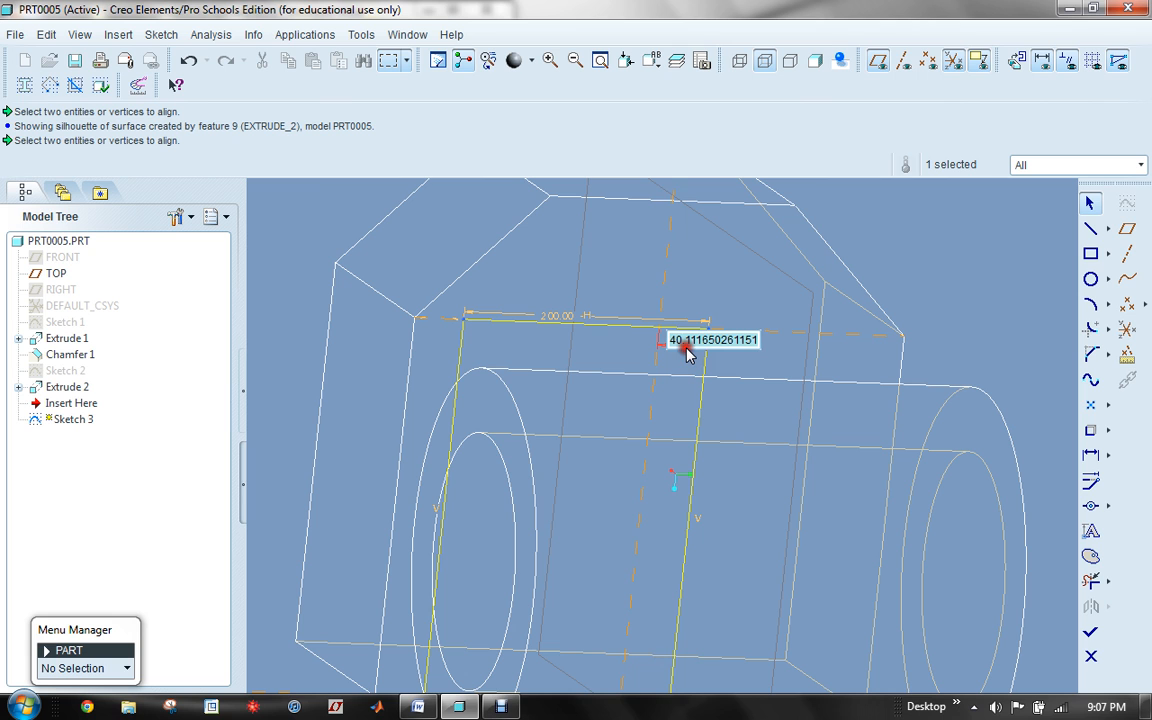
type("100")
key("Return")
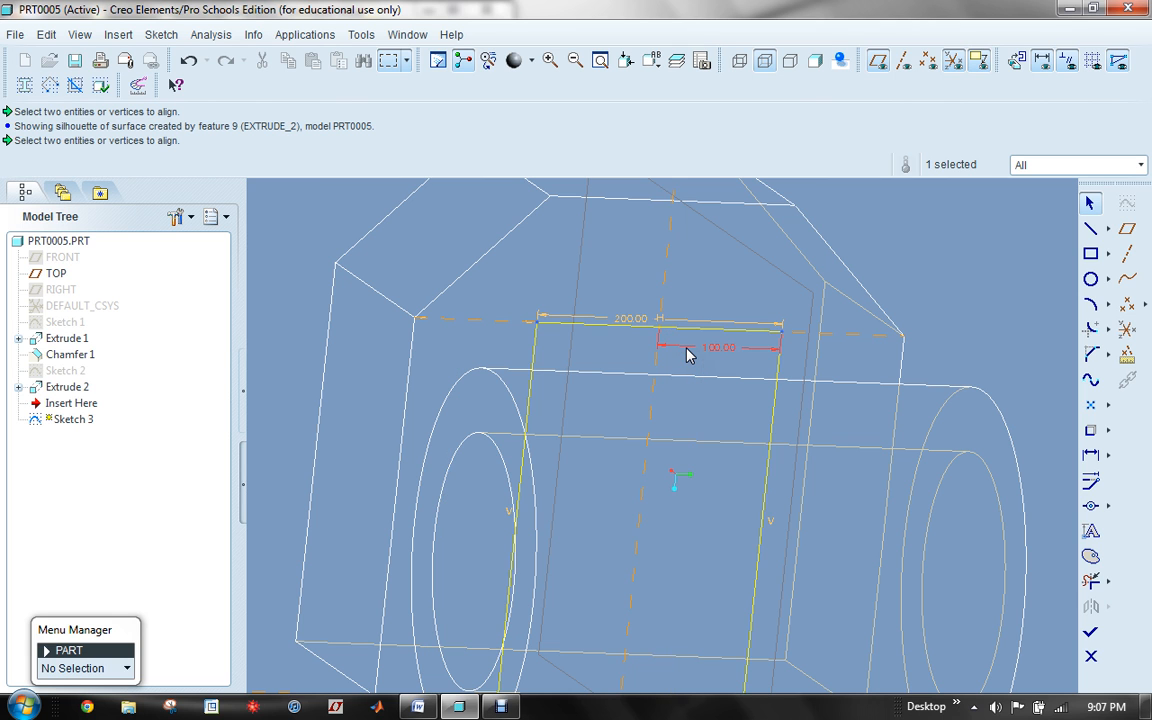
scroll(686, 355, "up", 3)
middle_click_drag(388, 425, 424, 429)
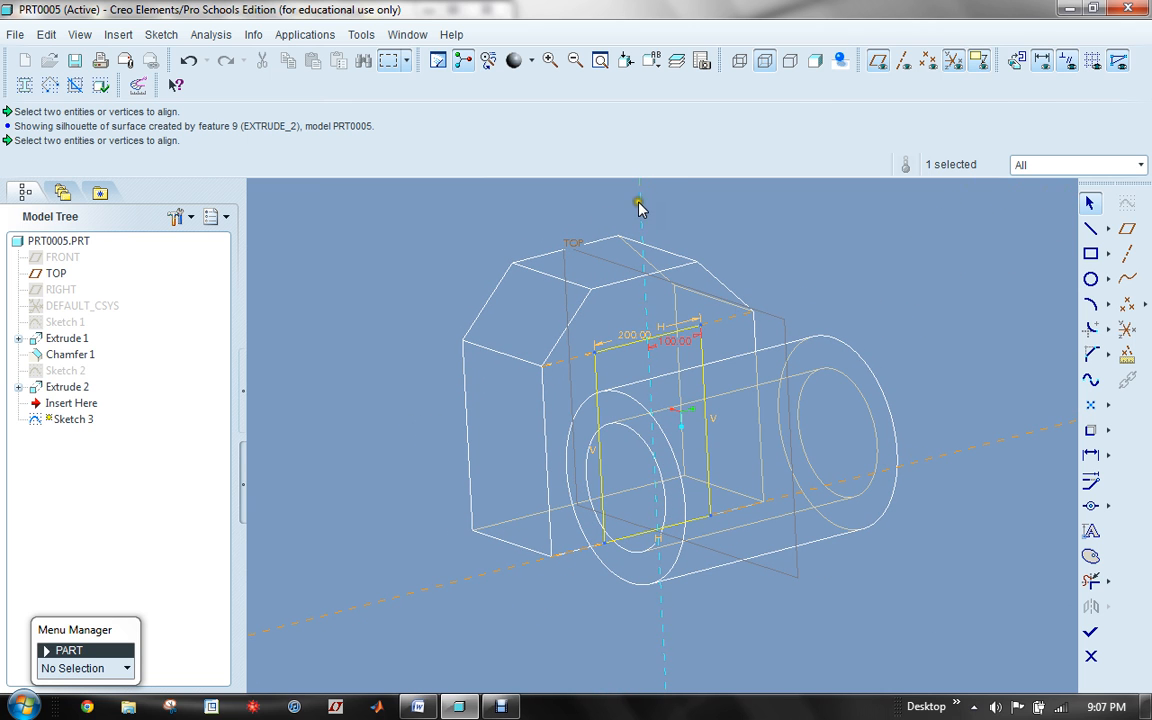
left_click(1090, 633)
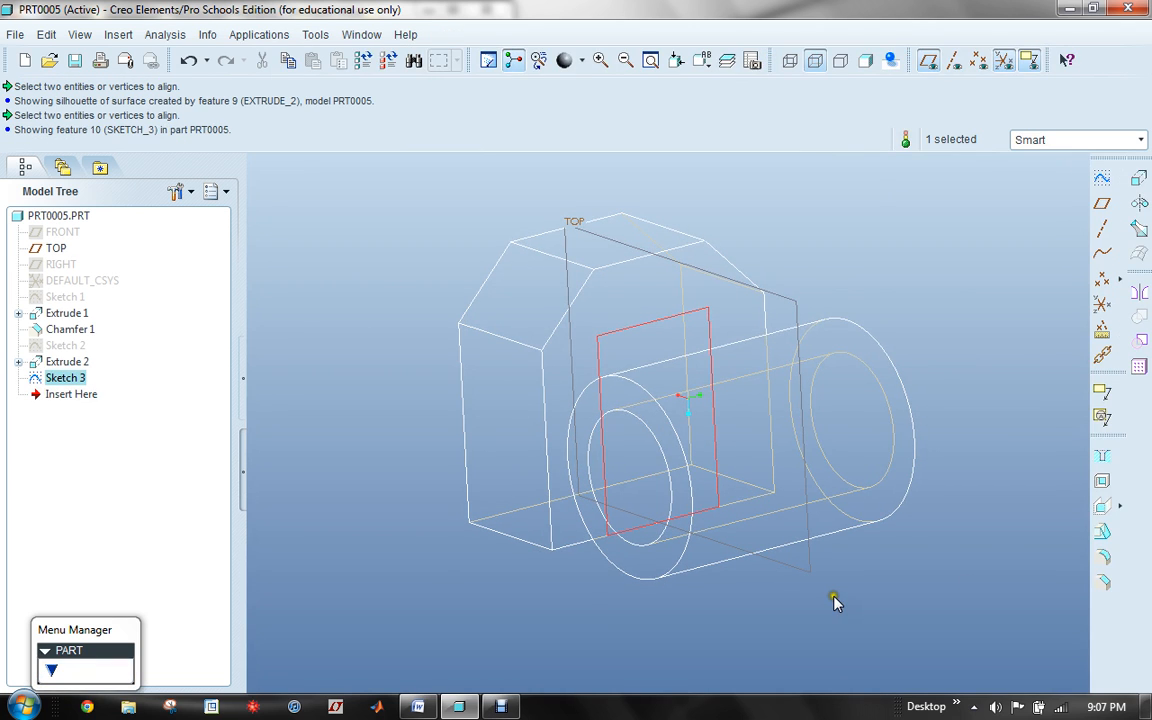
Show the model shaded and view the rectangle sketch on the block's face beside the hollow cylinder
left_click(866, 60)
middle_click_drag(357, 235, 380, 208)
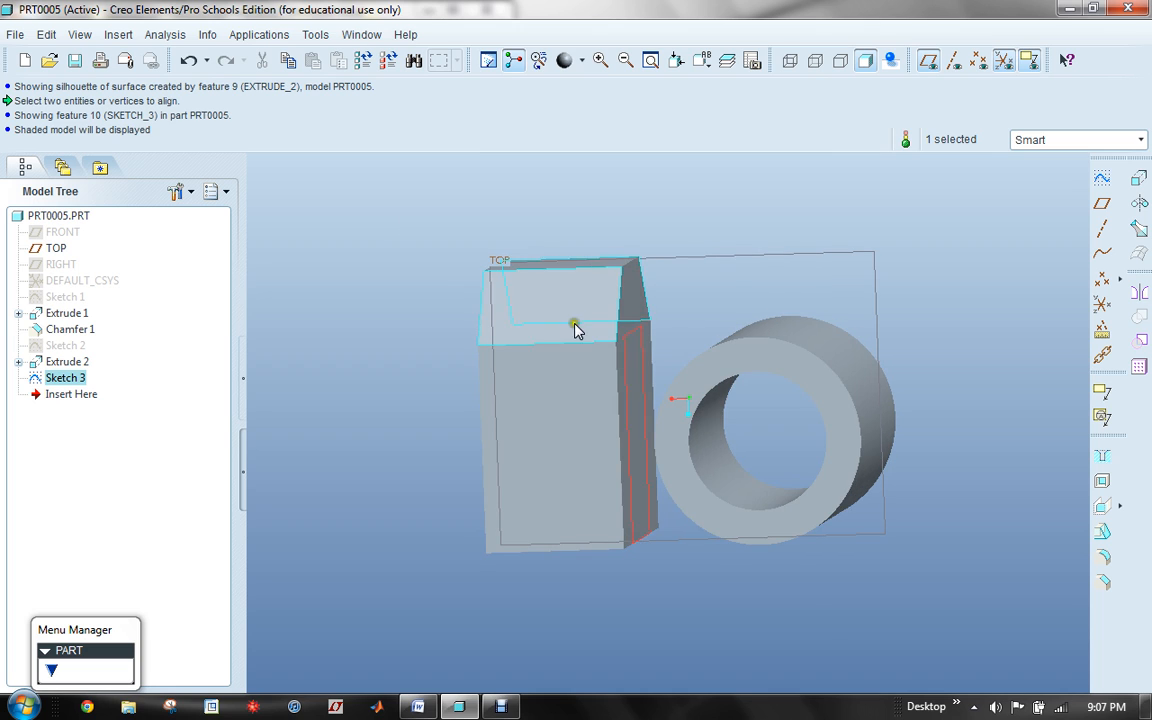
left_click(630, 341)
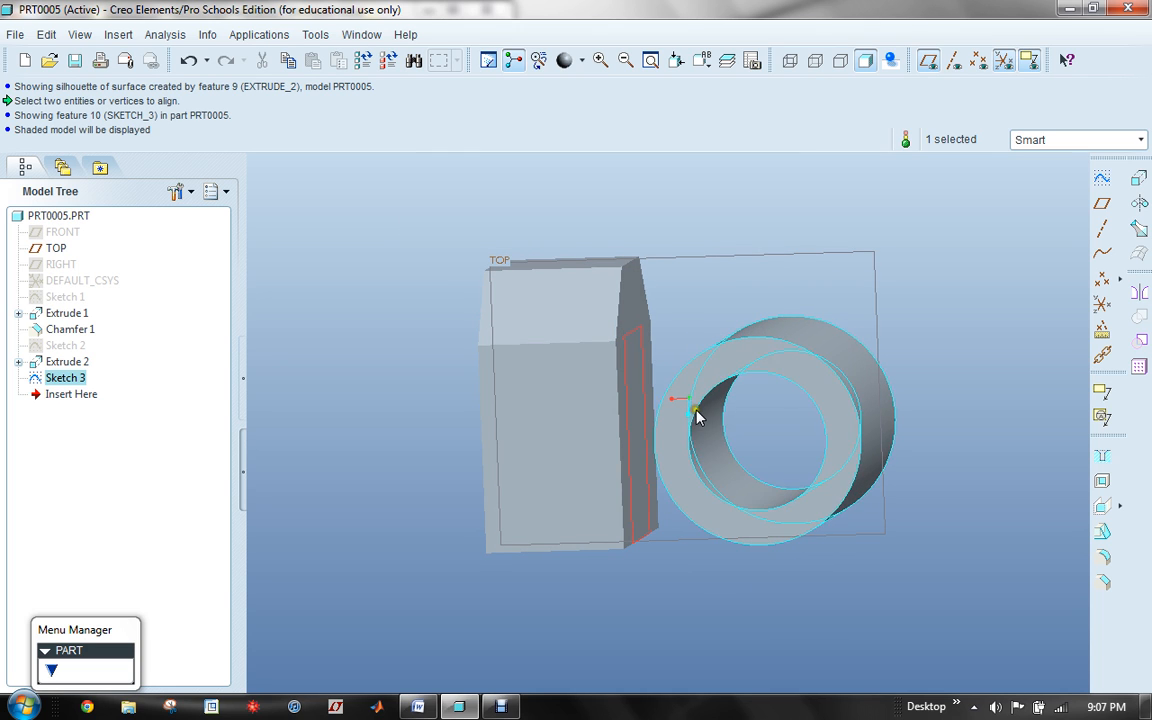
mouse_move(484, 193)
middle_mouse_down()
mouse_move(506, 188)
mouse_move(465, 177)
mouse_move(465, 198)
middle_mouse_up()
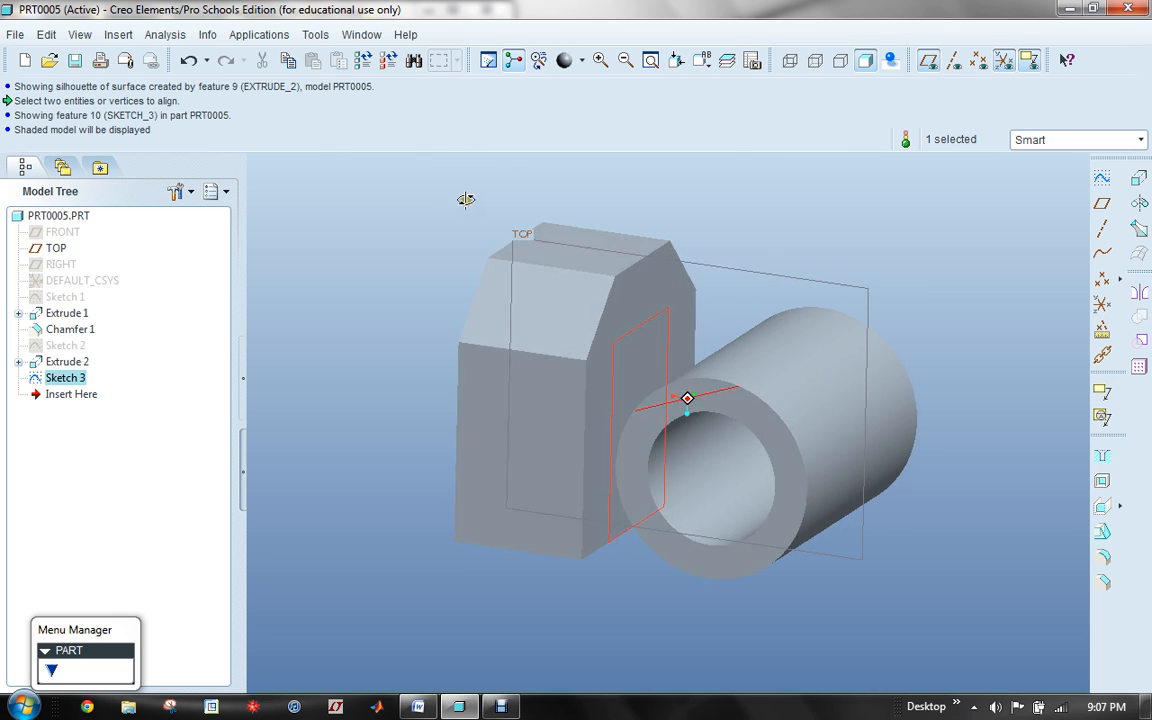
Start an Extrude of the rectangle sketch toward the hollow cylinder with a blind depth of about 516.50
left_click(1139, 178)
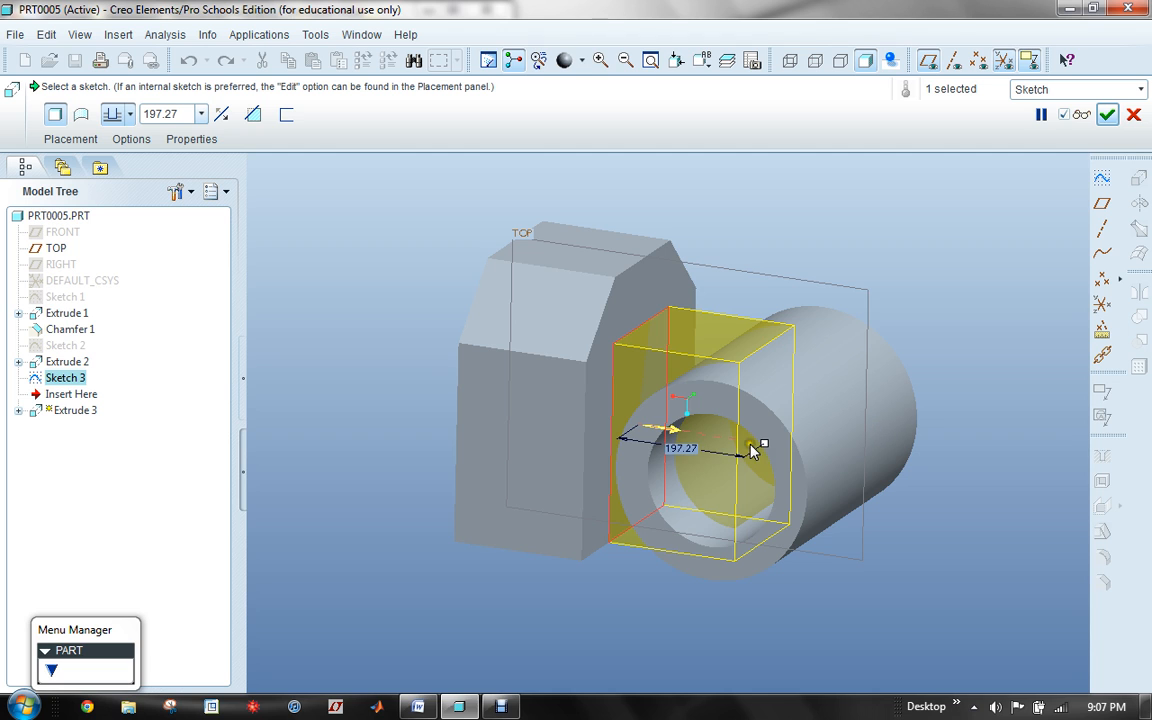
left_click_drag(762, 447, 967, 472)
middle_click_drag(312, 591, 334, 563)
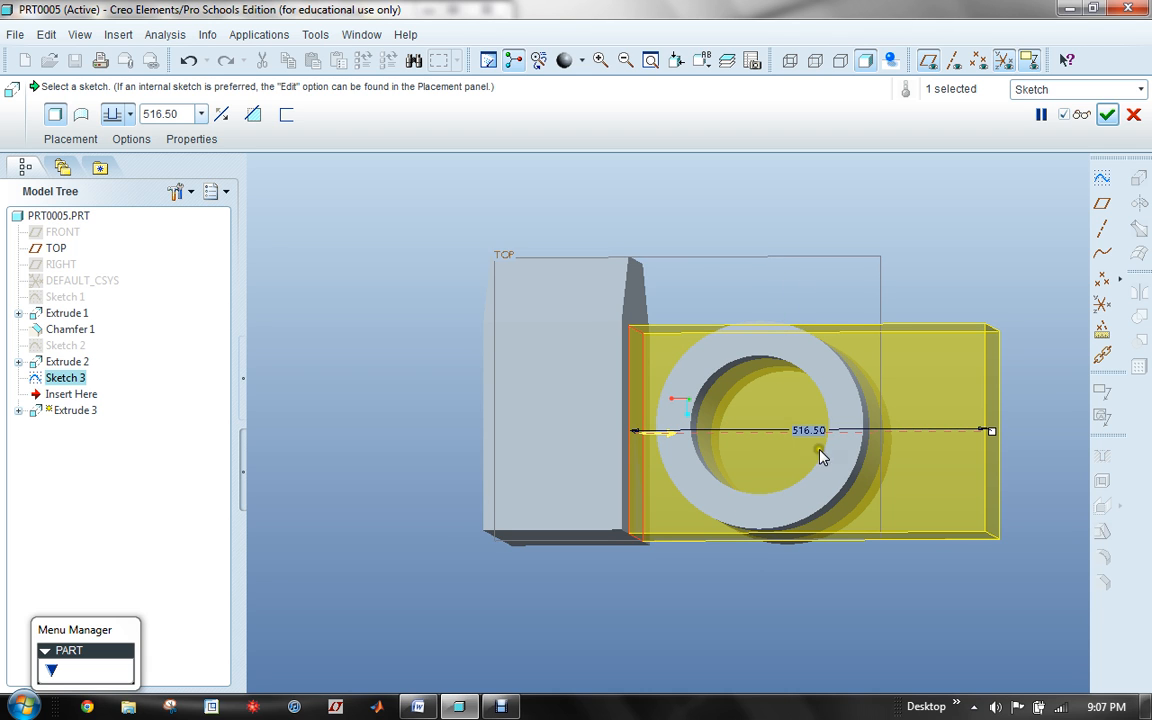
middle_click_drag(725, 607, 704, 615)
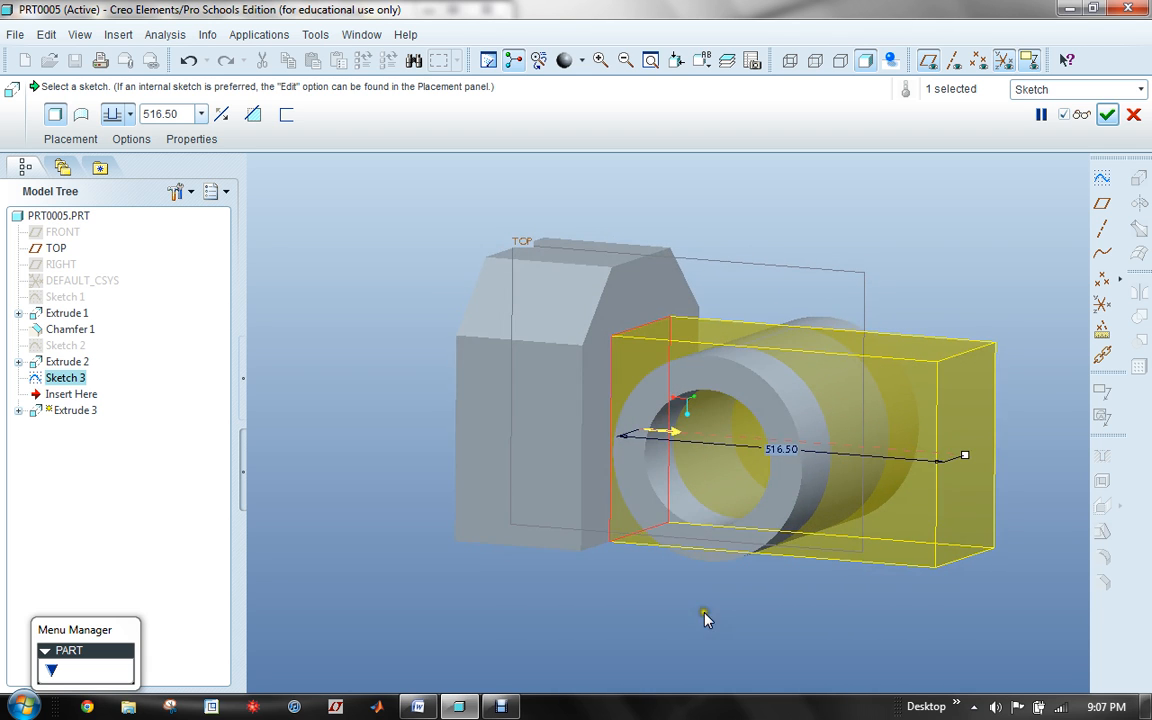
Make the rectangle's extrusion end at the hollow cylinder's outer surface and complete the feature
left_click(126, 117)
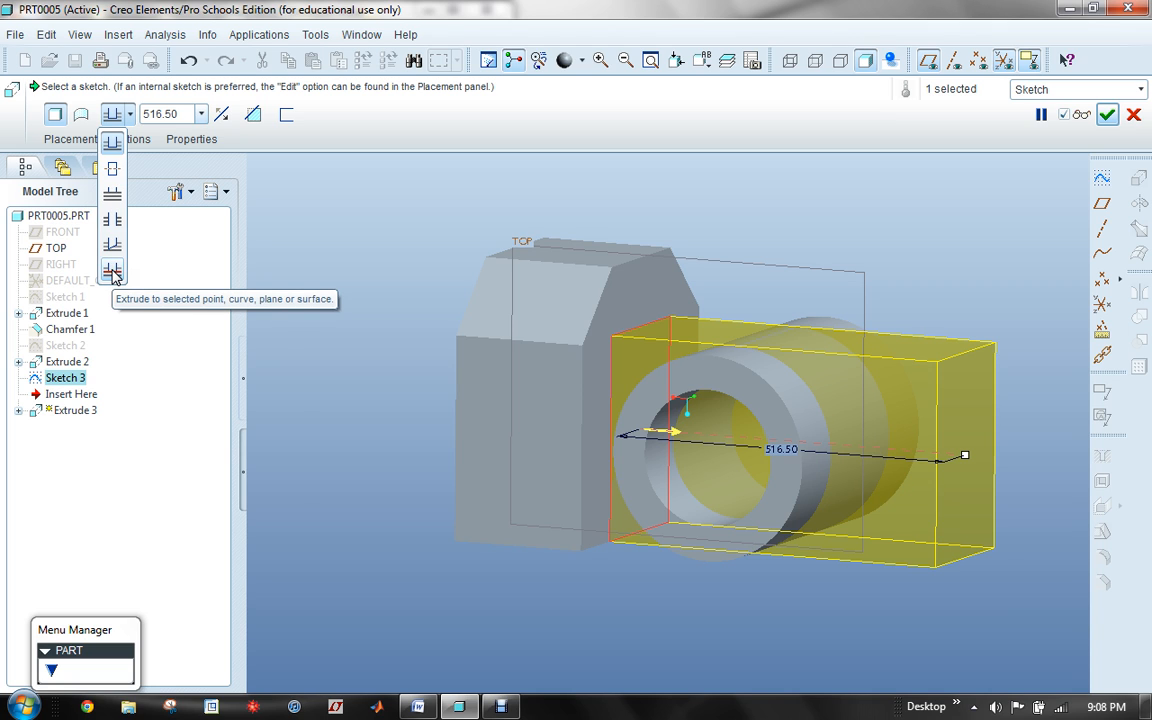
left_click(112, 272)
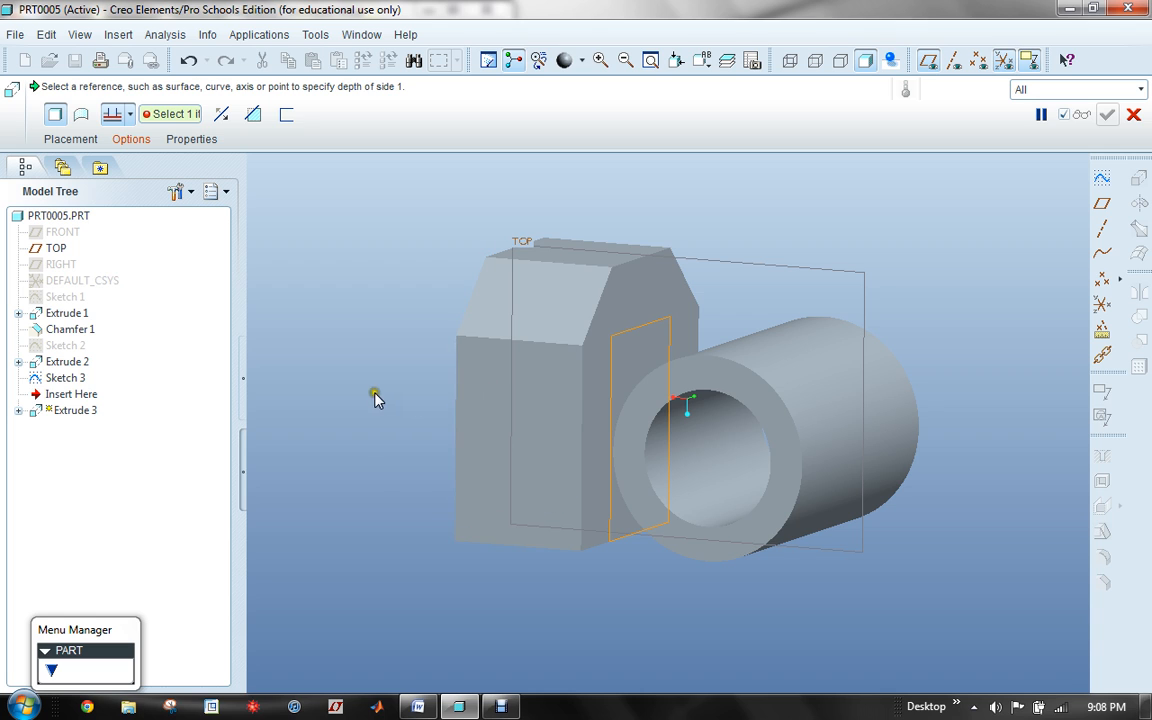
middle_click_drag(381, 396, 375, 391)
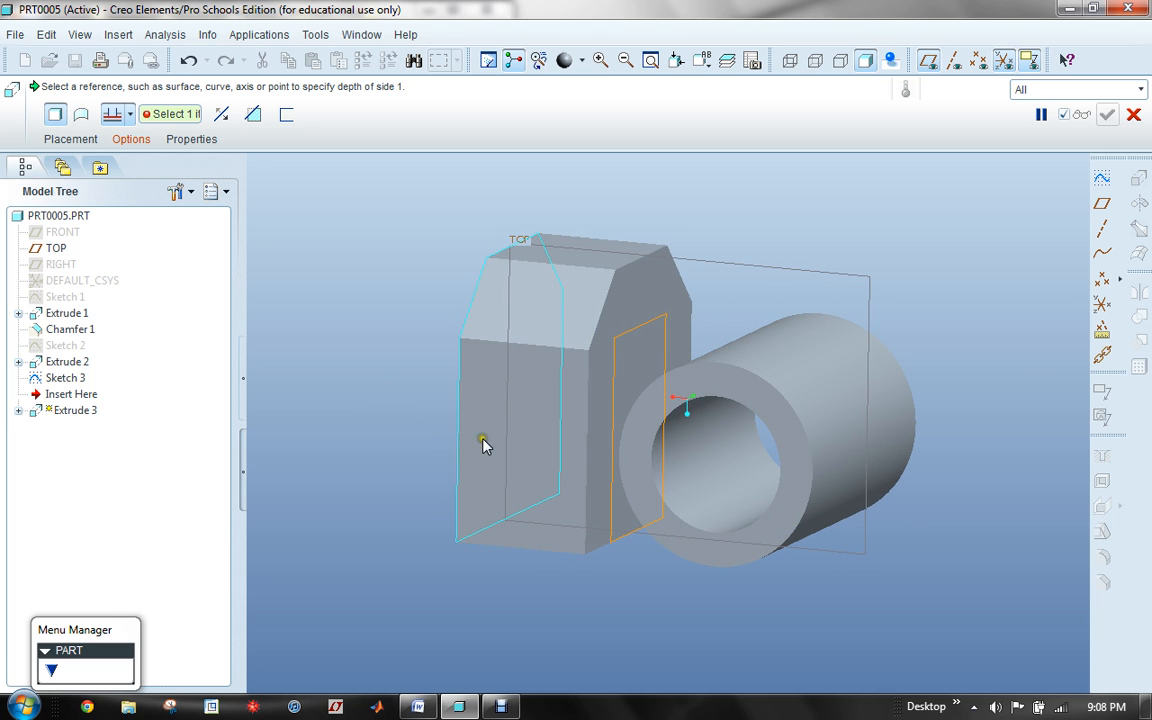
middle_click_drag(375, 345, 401, 360)
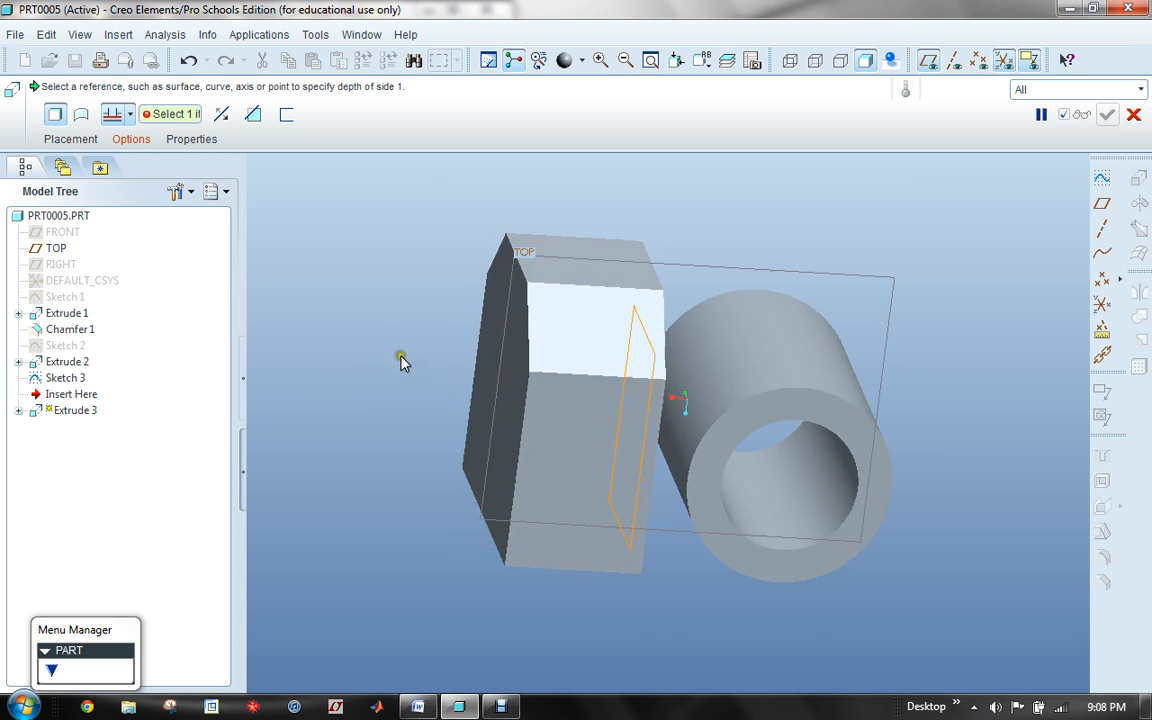
left_click(733, 375)
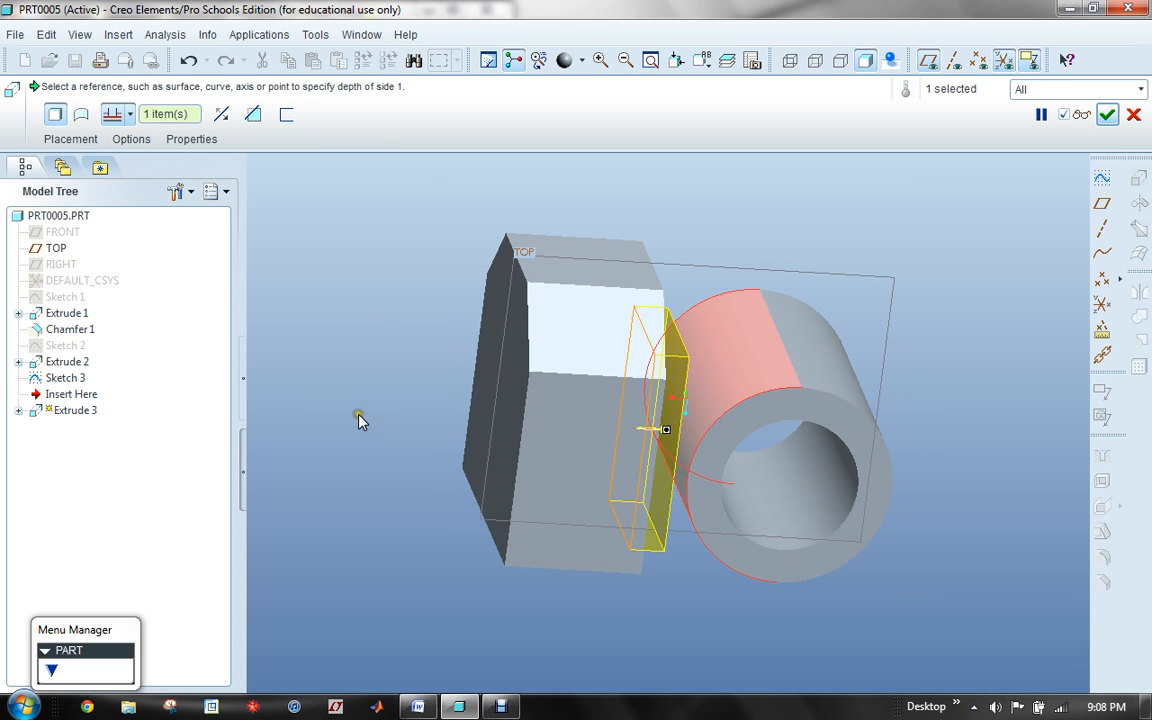
middle_click_drag(342, 404, 312, 417)
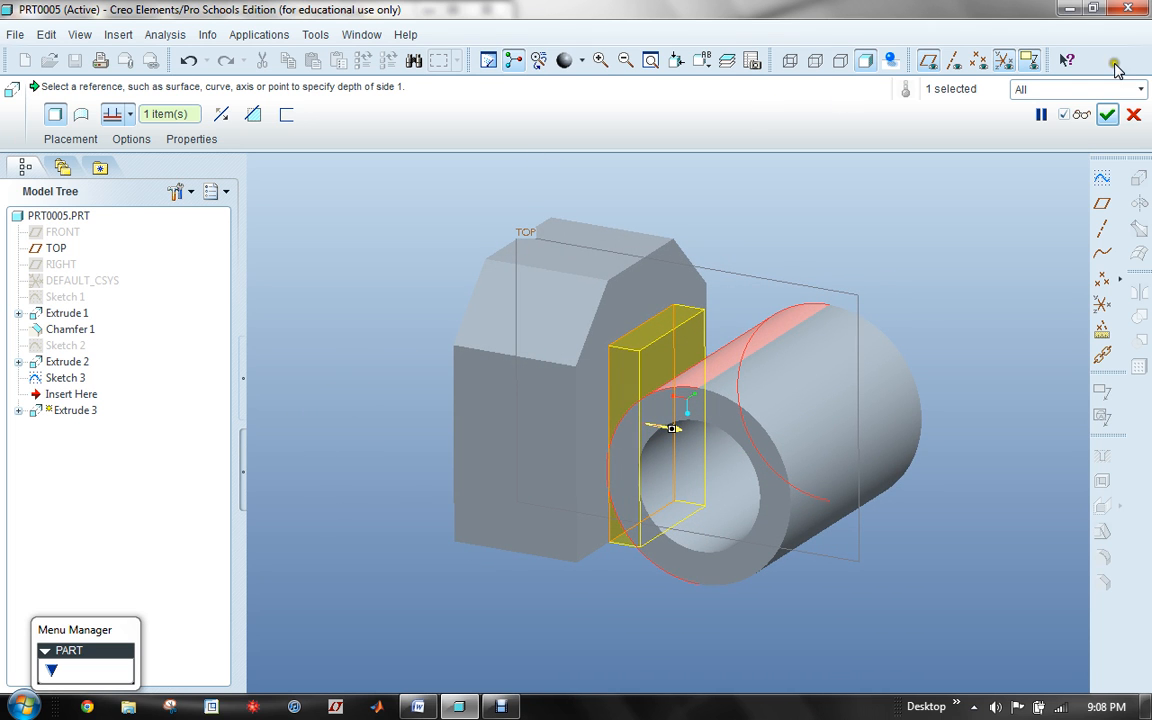
left_click(1108, 116)
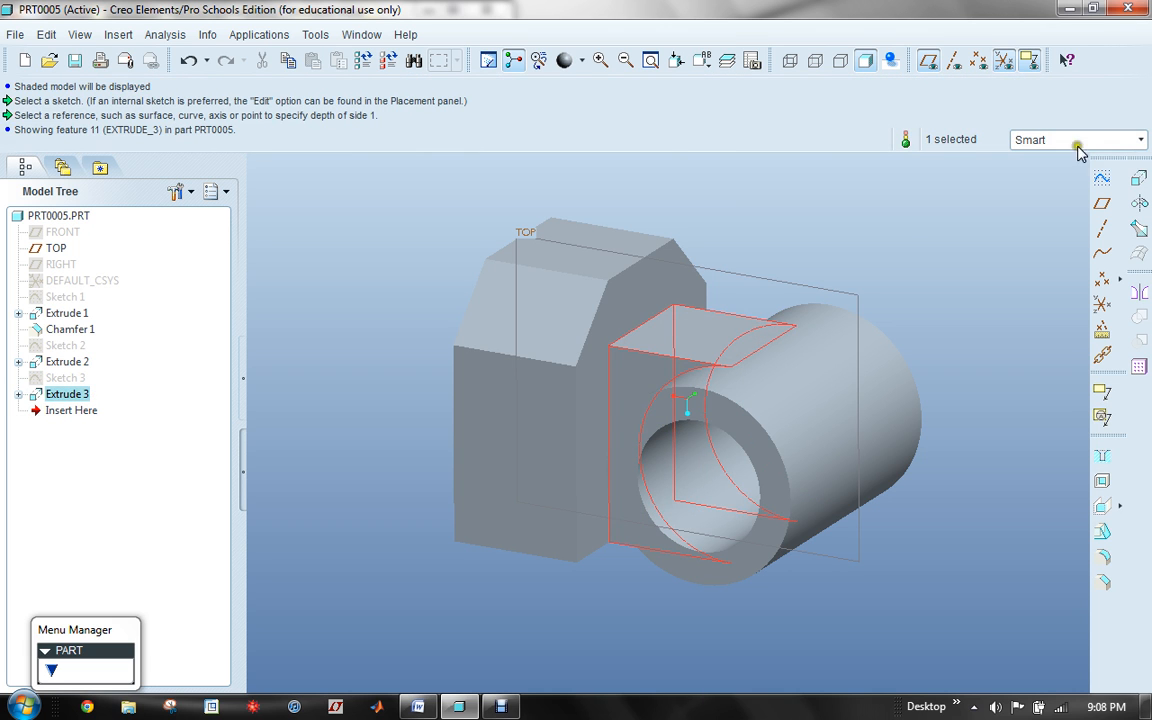
Edit the definition of Sketch 2 under Extrude 2 and set the circles' horizontal centre distance to 200
mouse_move(924, 287)
middle_mouse_down()
mouse_move(939, 226)
mouse_move(910, 175)
mouse_move(936, 231)
mouse_move(877, 285)
mouse_move(905, 230)
mouse_move(860, 285)
mouse_move(894, 255)
mouse_move(918, 275)
mouse_move(830, 247)
mouse_move(936, 275)
mouse_move(919, 288)
middle_mouse_up()
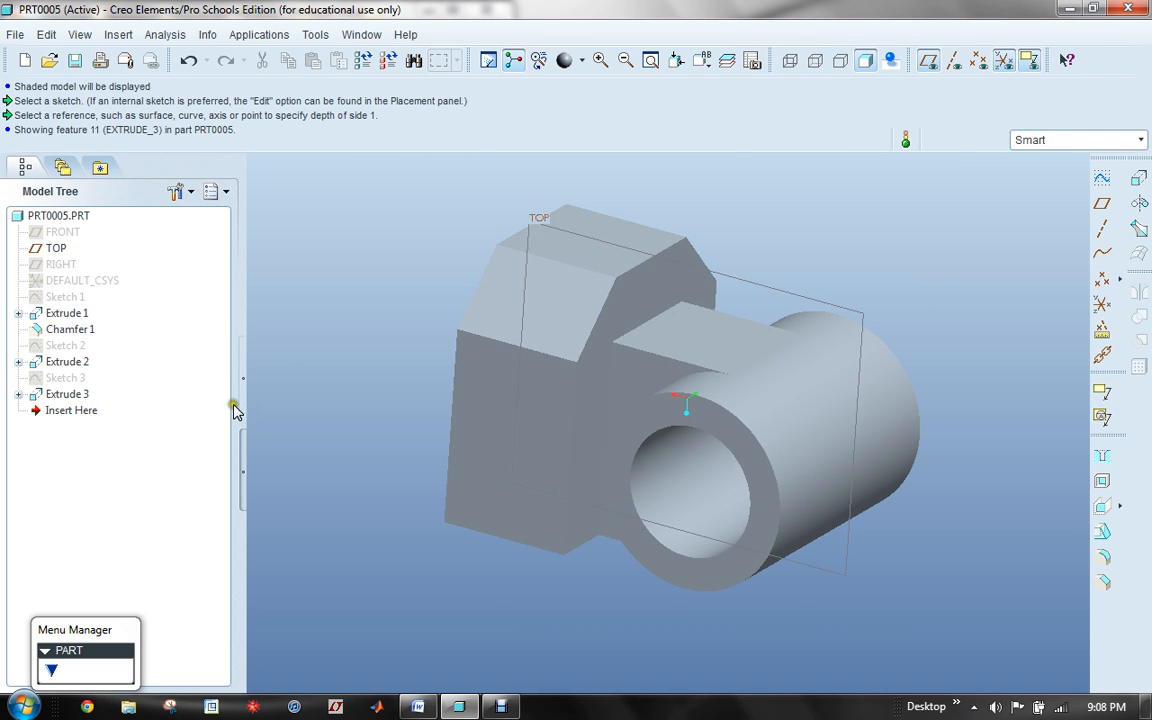
left_click(20, 362)
left_click(75, 380)
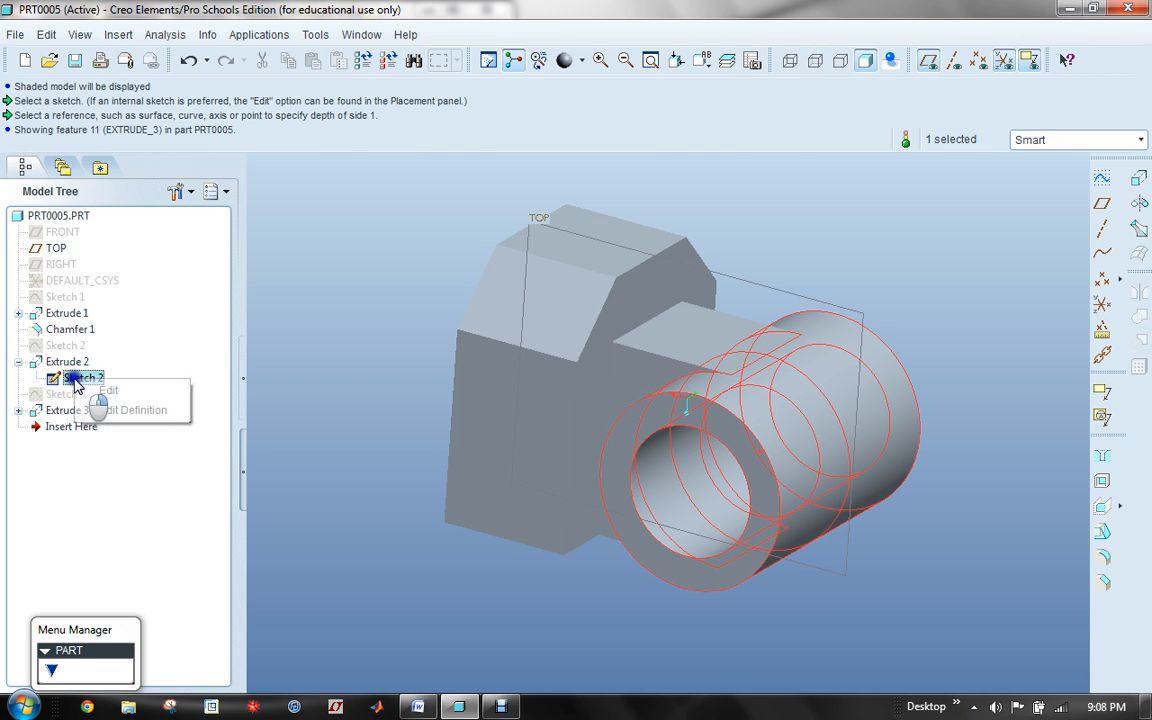
left_click(118, 409)
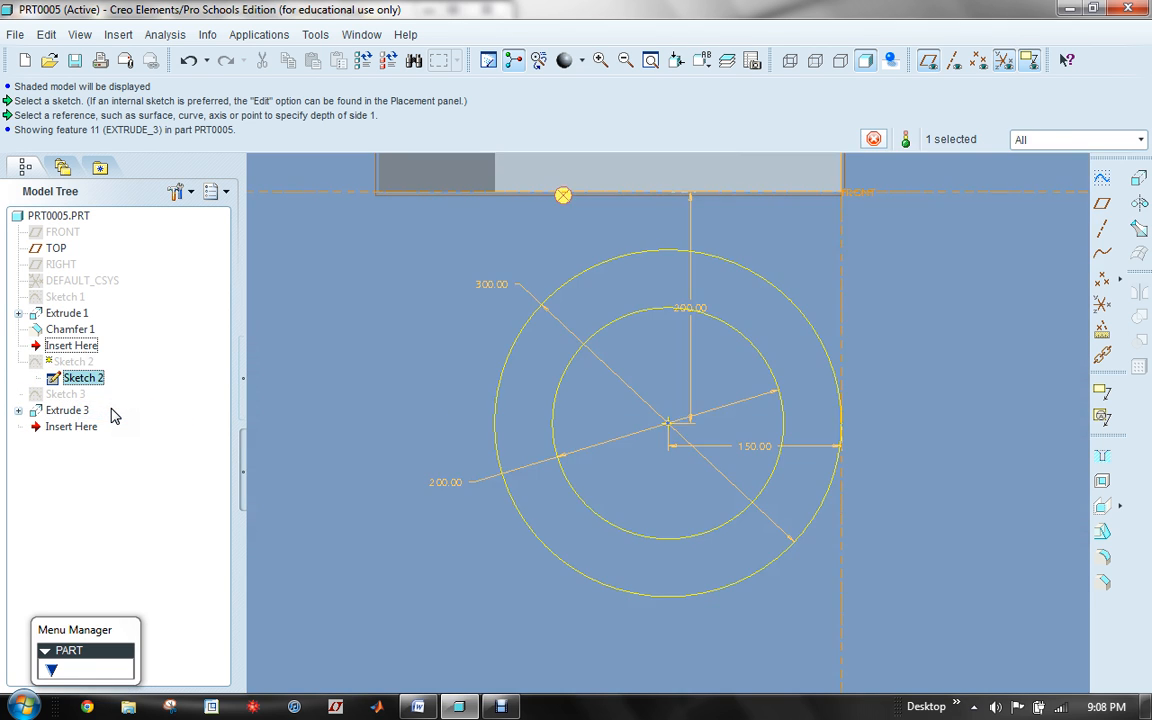
scroll(333, 487, "up", 1)
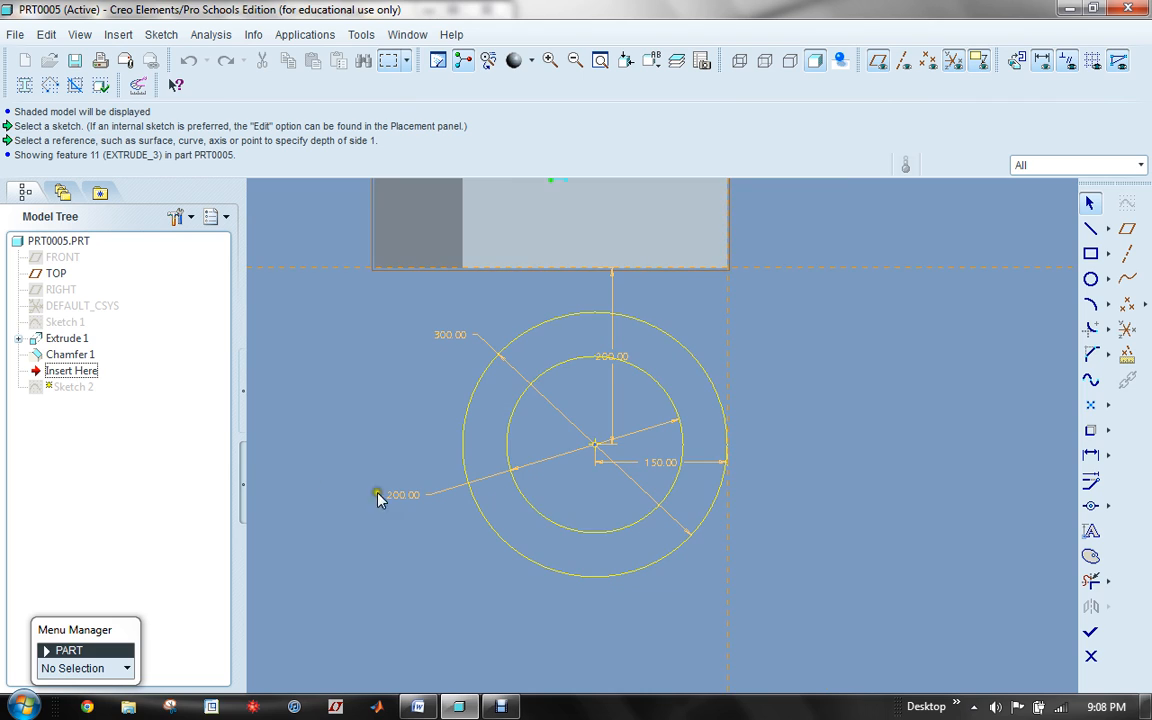
double_click(651, 465)
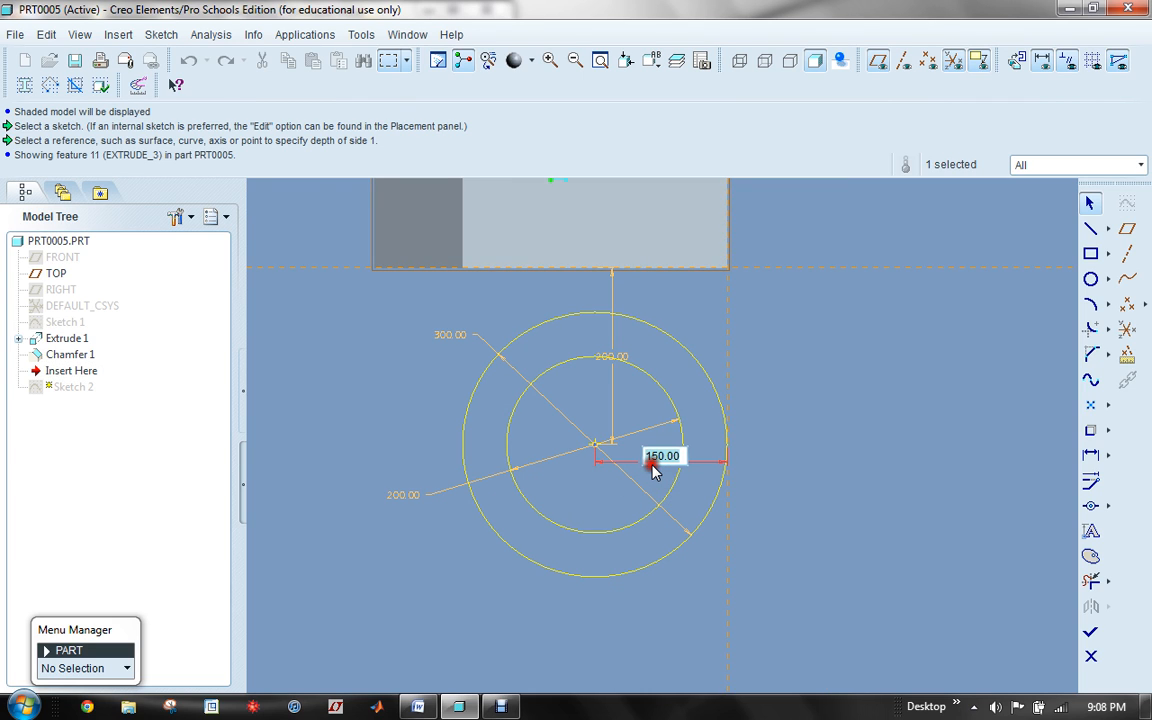
type("200")
key("Return")
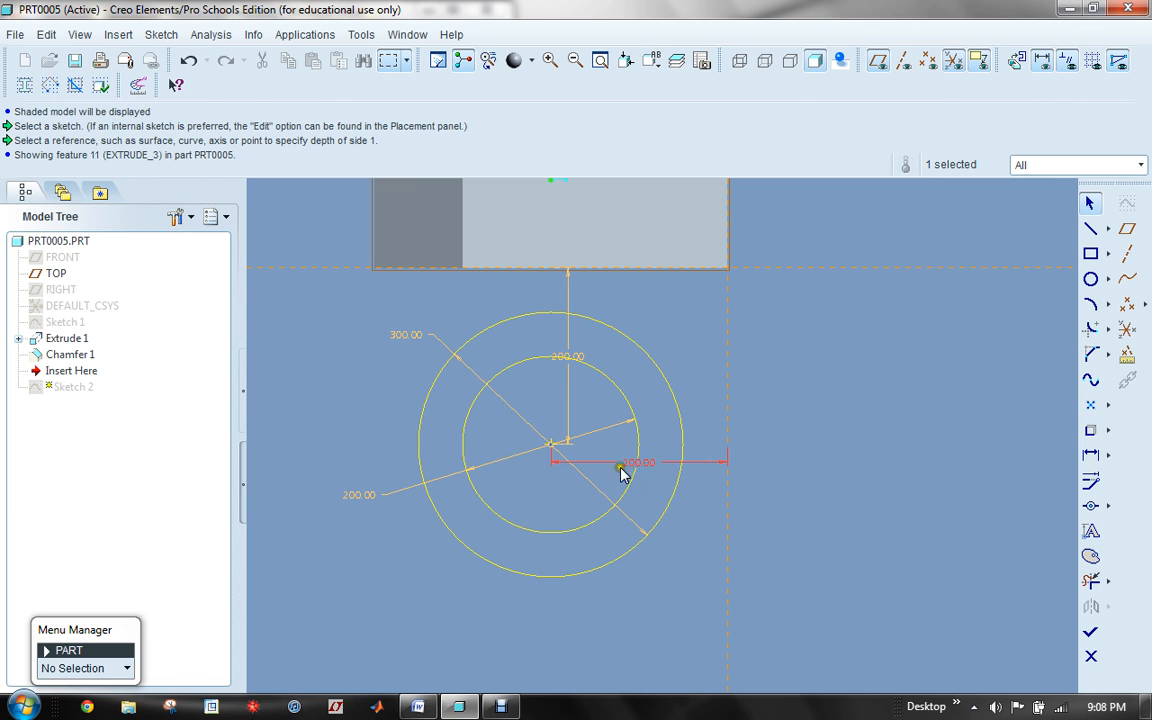
Set the inner circle's diameter to 100 and the outer circle's to 150, and finish the sketch
double_click(364, 495)
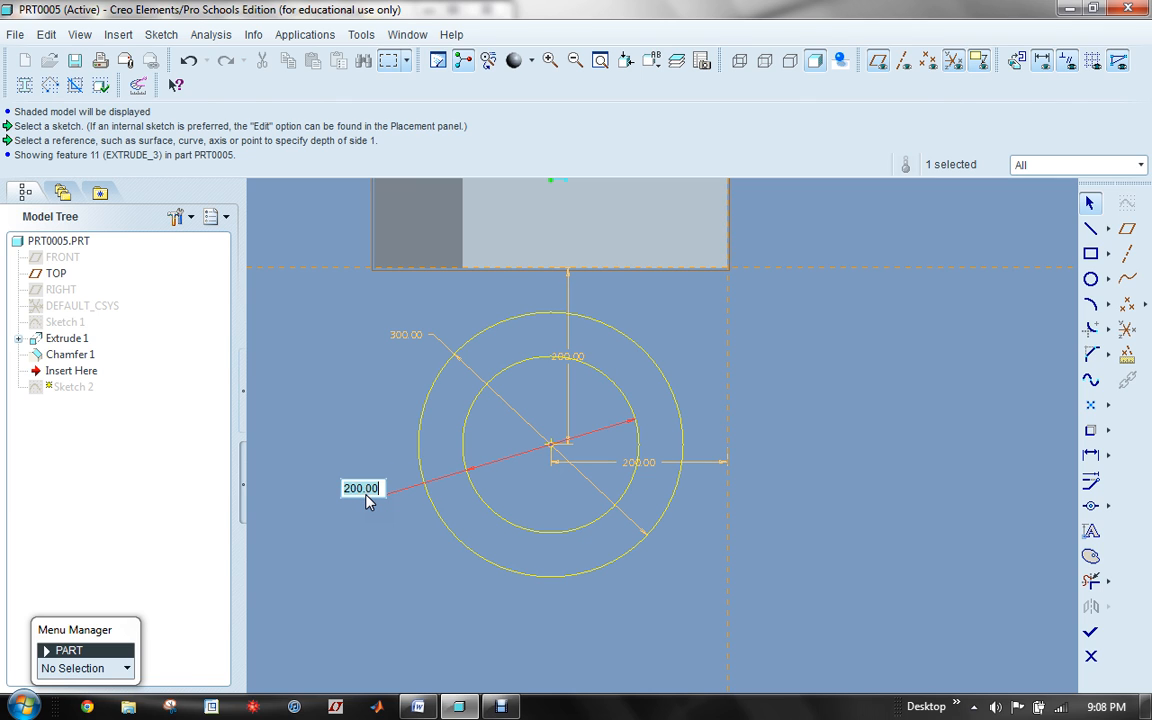
type("100")
key("Return")
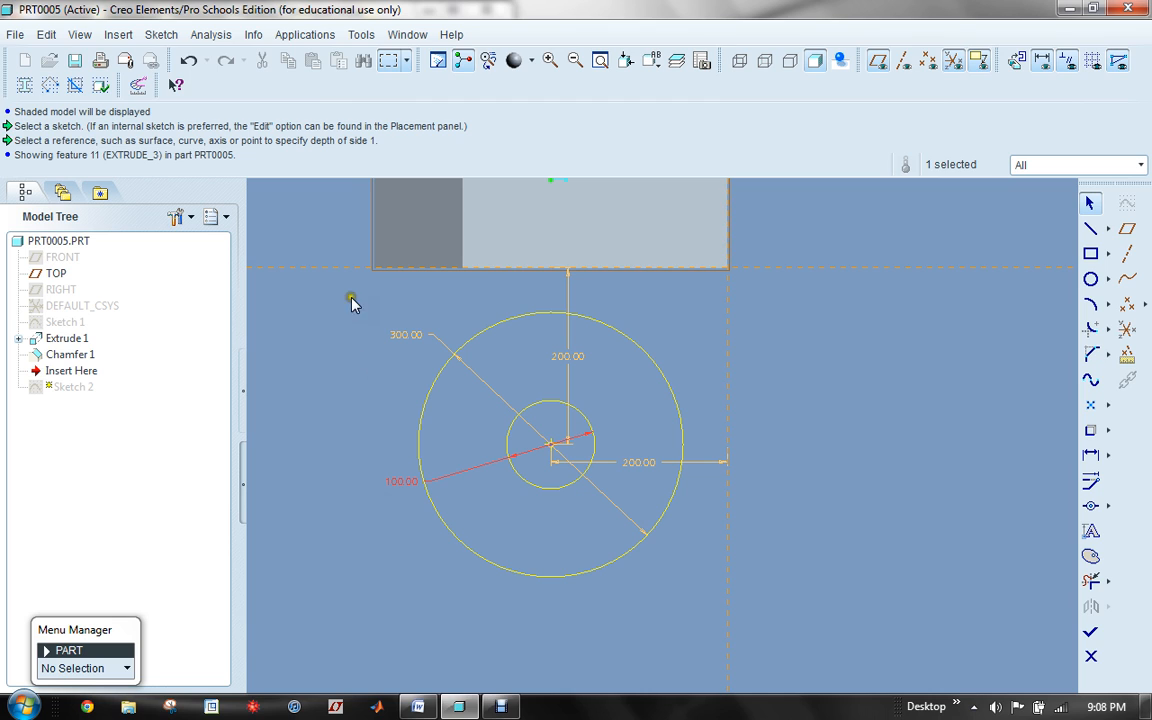
left_click(403, 340)
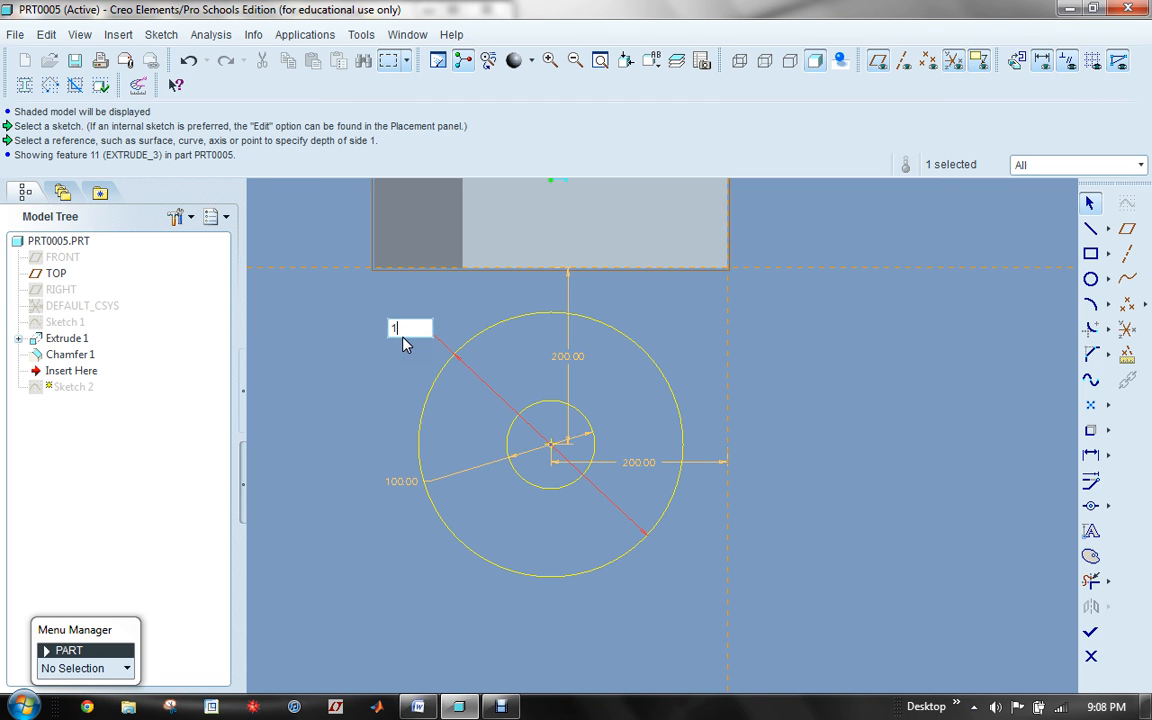
key("Return")
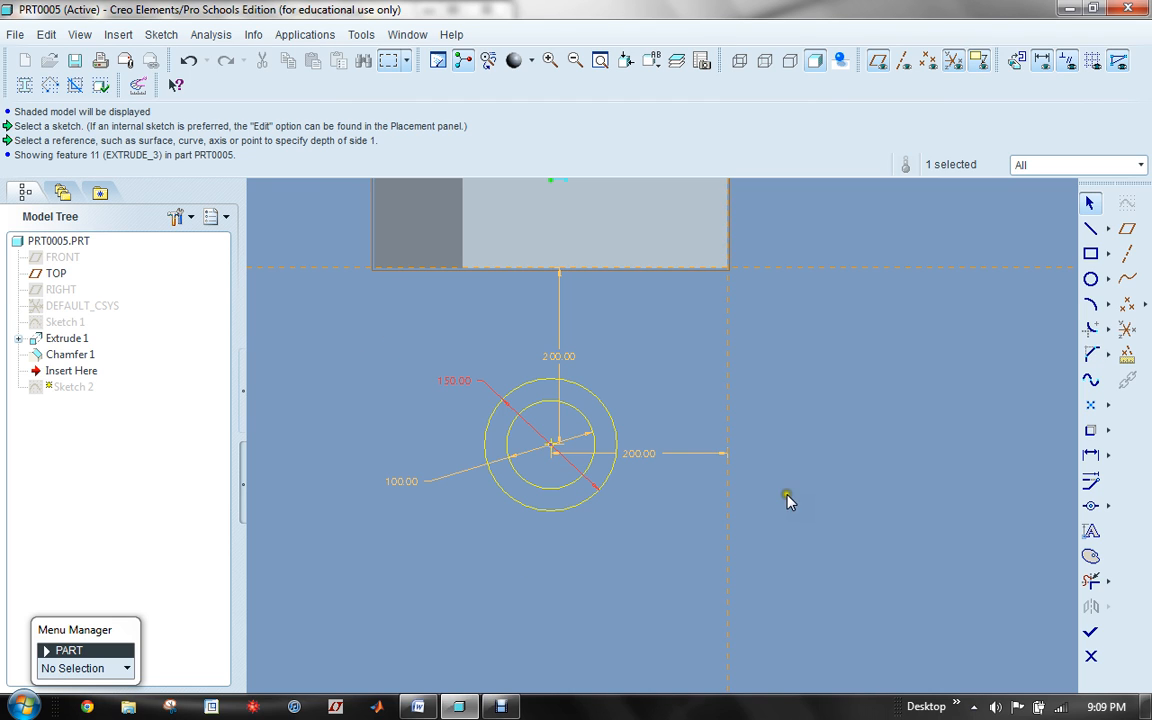
left_click(1090, 631)
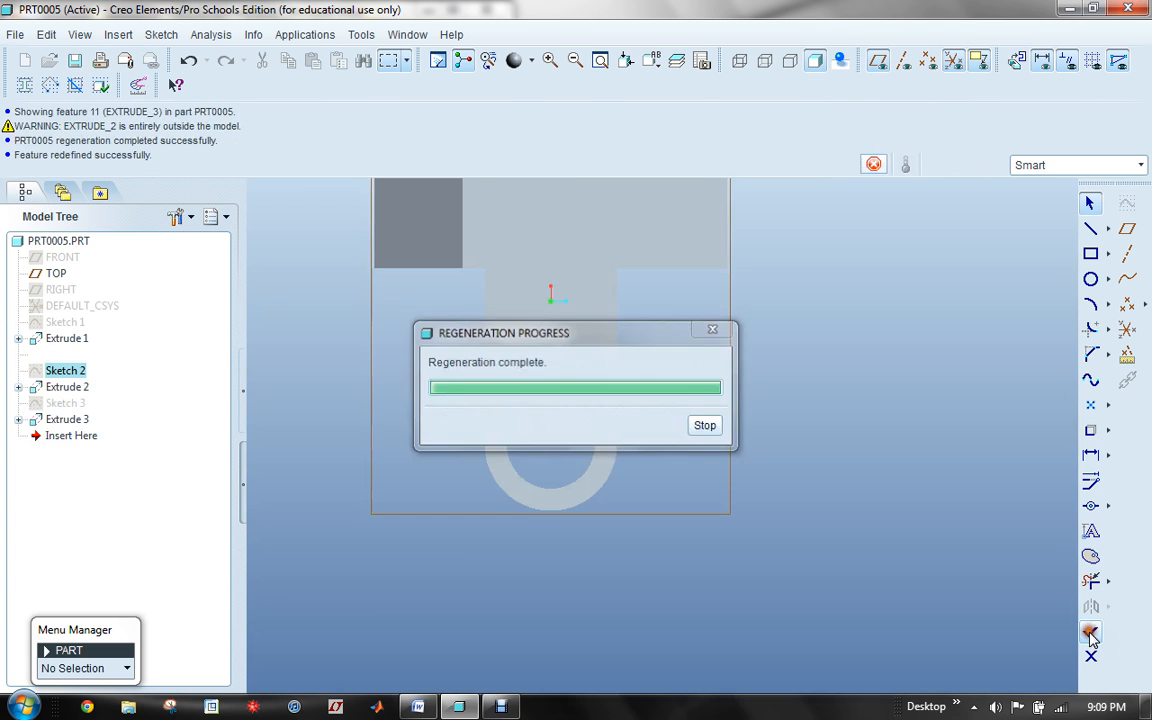
Examine how the connecting extrusion meets the resized hollow cylinder from several angles
middle_click_drag(655, 597, 828, 551)
scroll(850, 540, "up", 5)
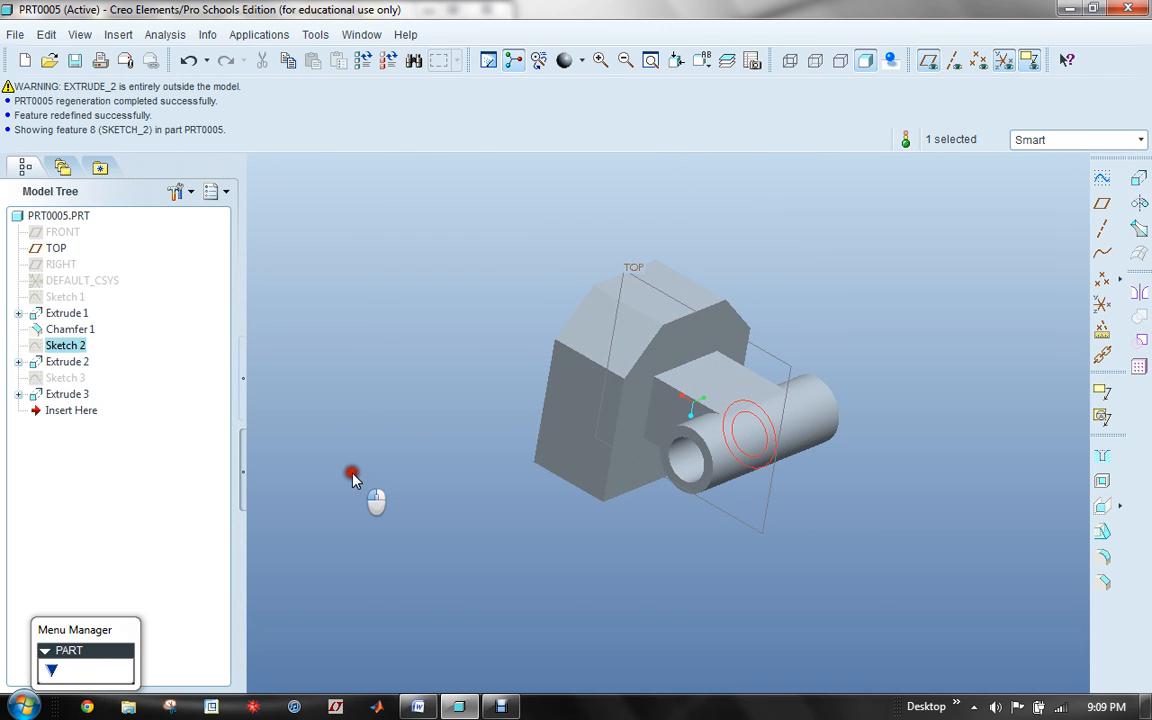
left_click(378, 497)
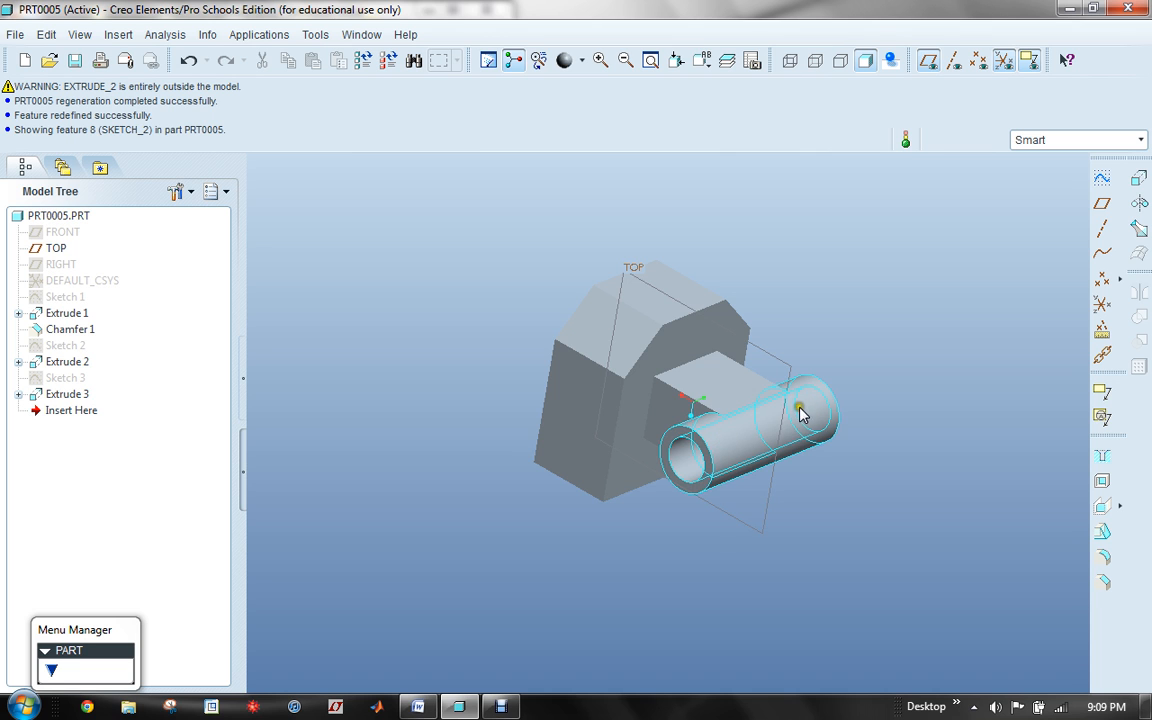
mouse_move(608, 575)
middle_mouse_down()
mouse_move(663, 496)
mouse_move(615, 532)
mouse_move(674, 543)
mouse_move(623, 569)
middle_mouse_up()
middle_click_drag(597, 536, 609, 594)
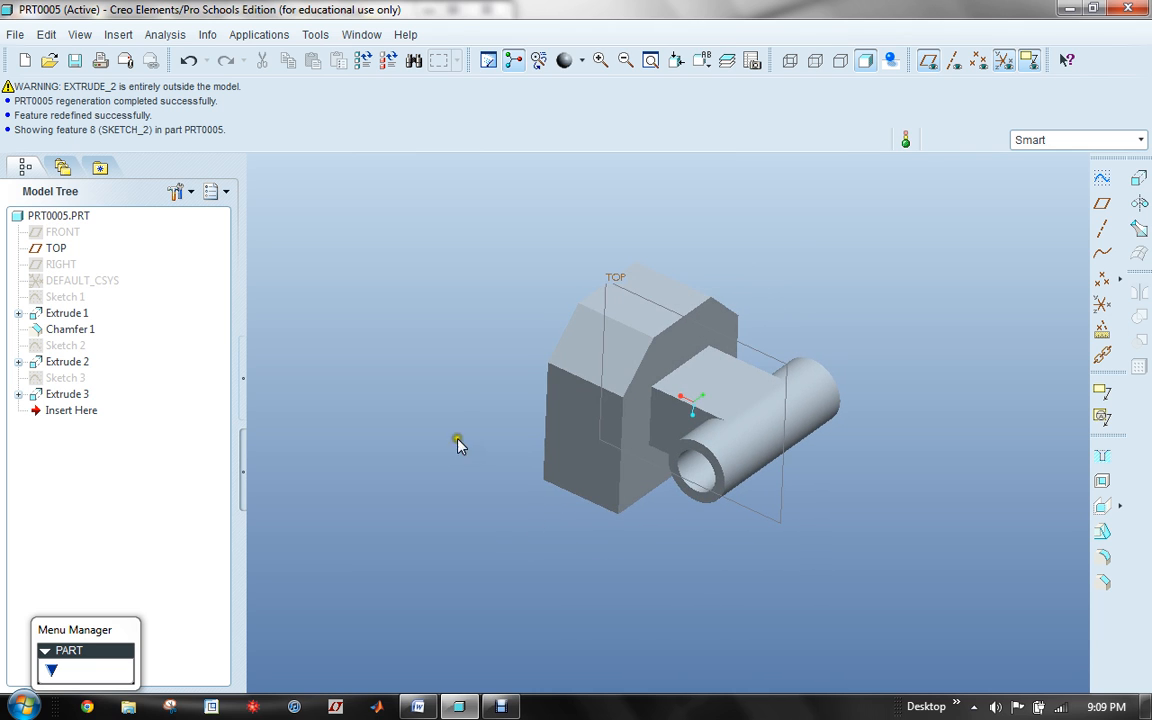
scroll(908, 308, "up", 2)
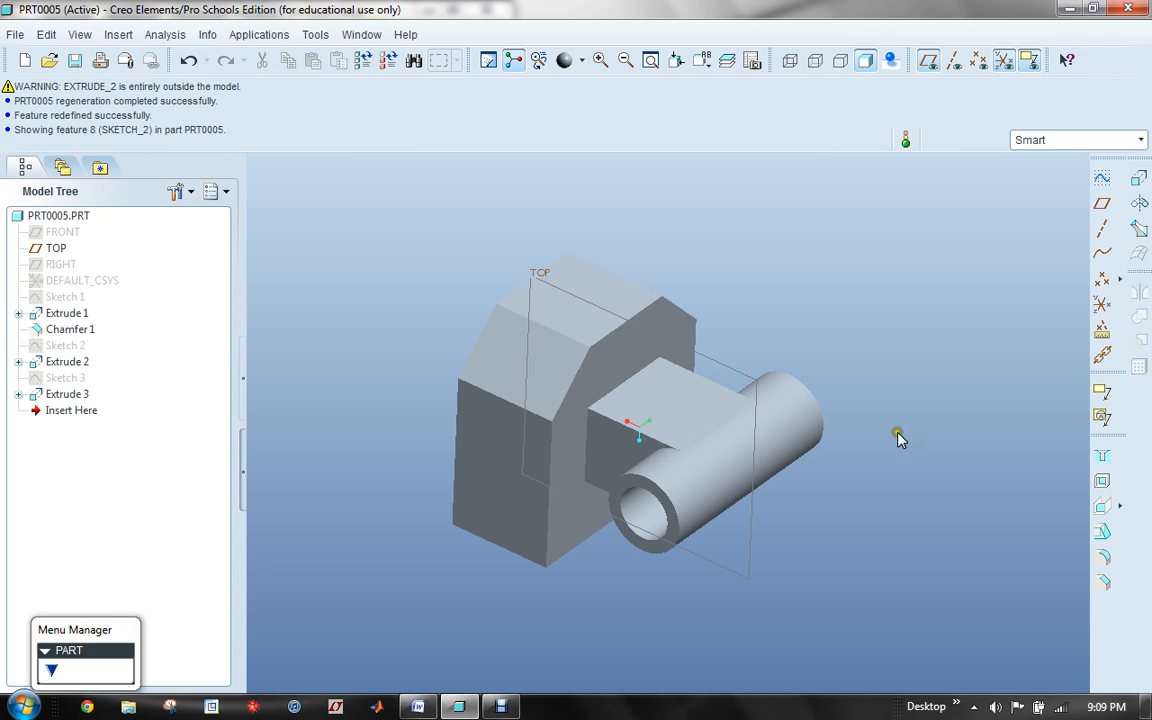
left_click(501, 707)
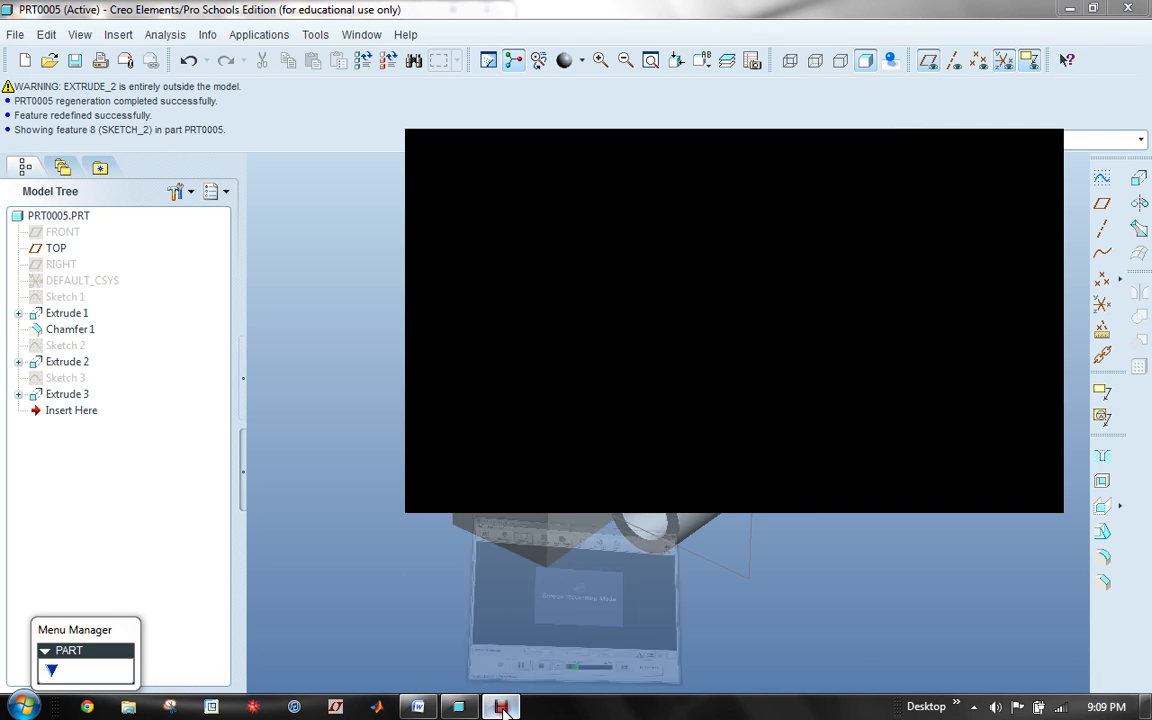